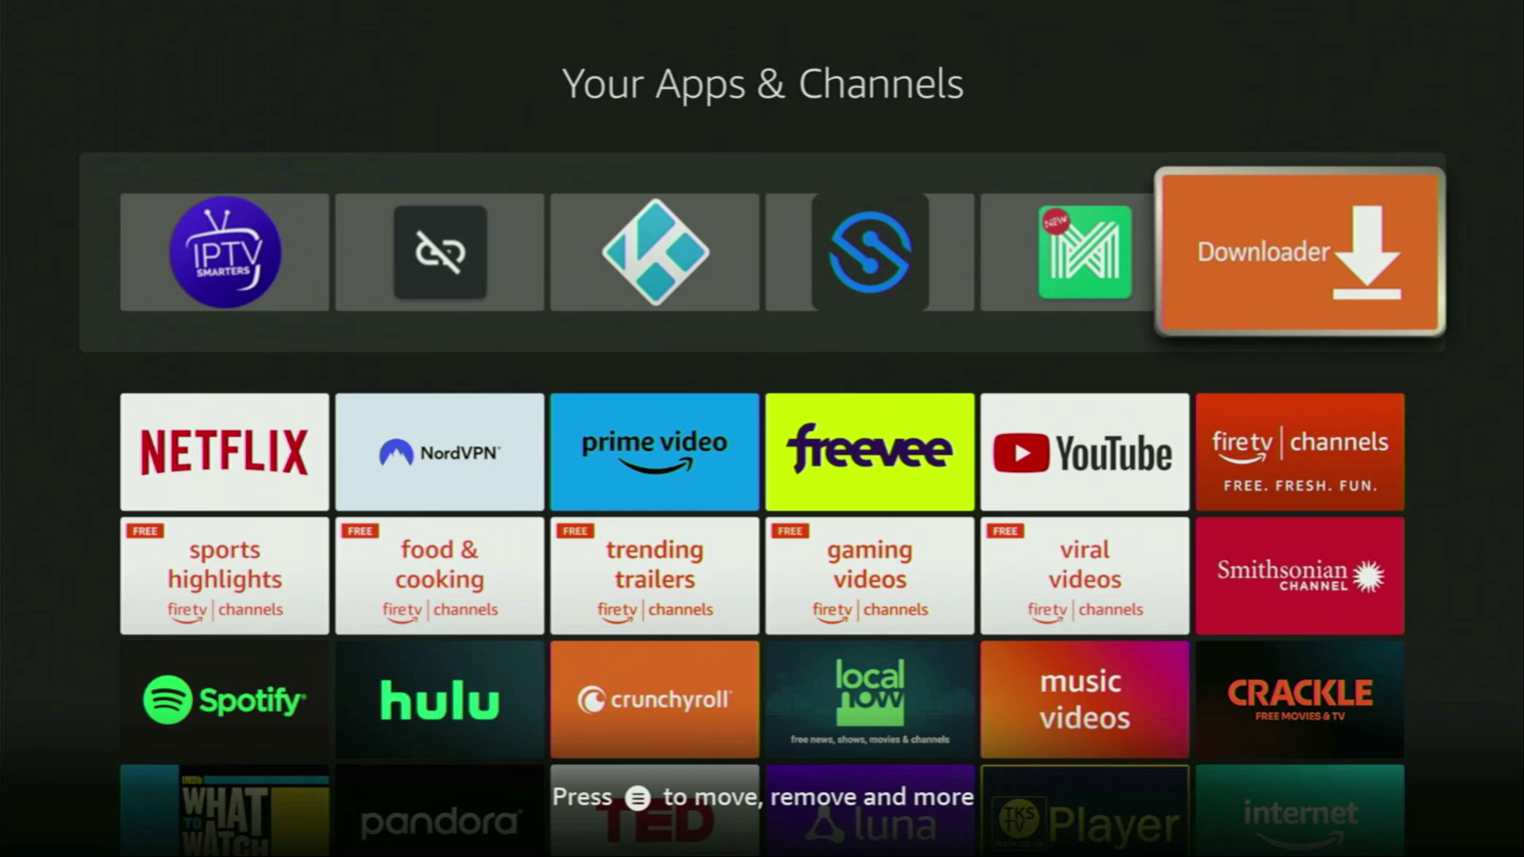
# Close the apps grid and search 'DO' in Find to pick the Downloader suggestion.
pyautogui.press('Return')
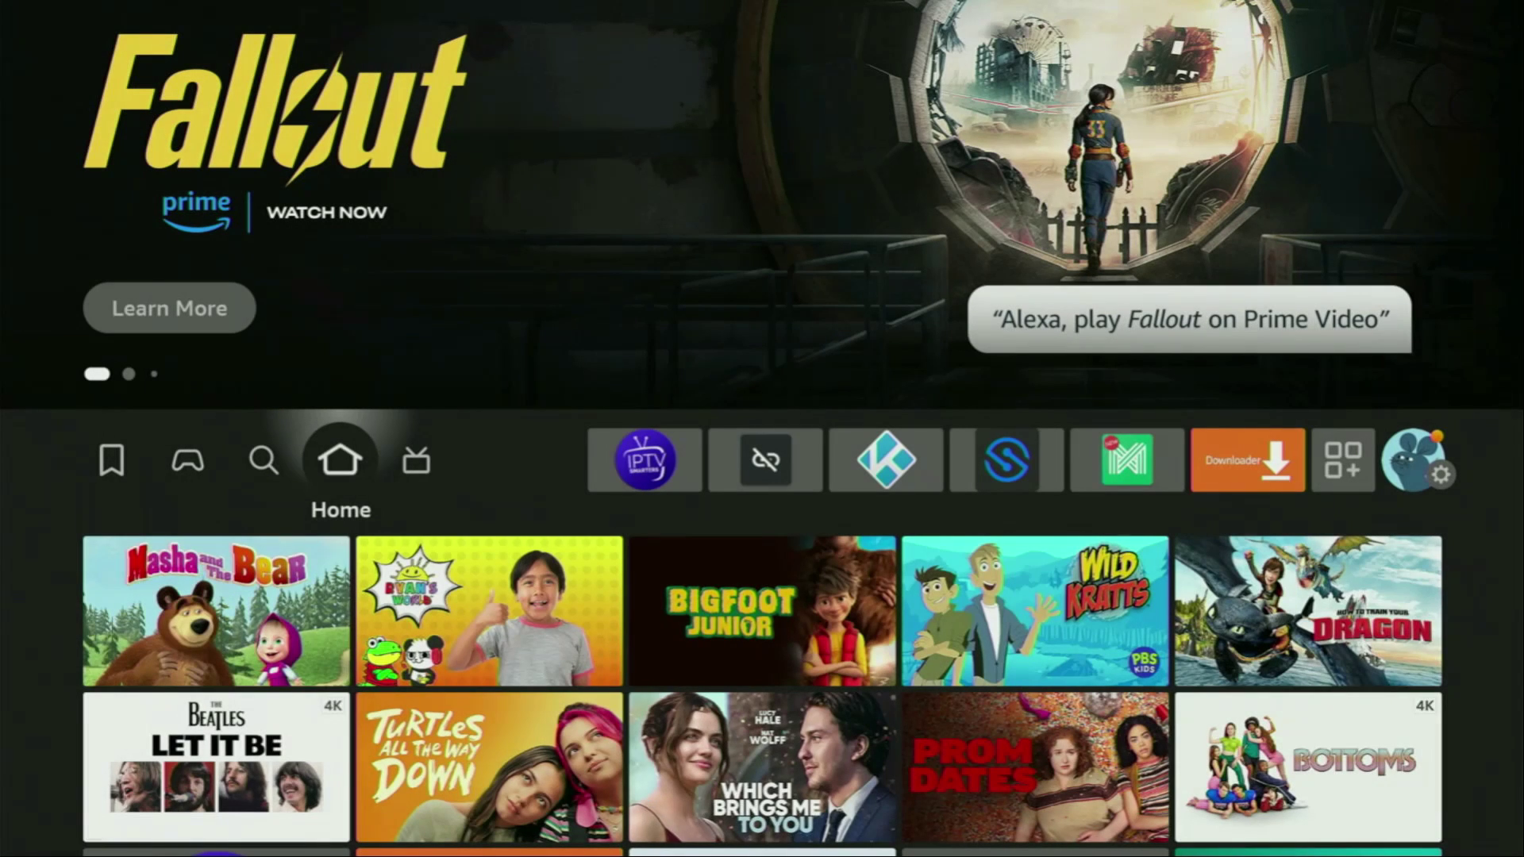
pyautogui.press('Left')
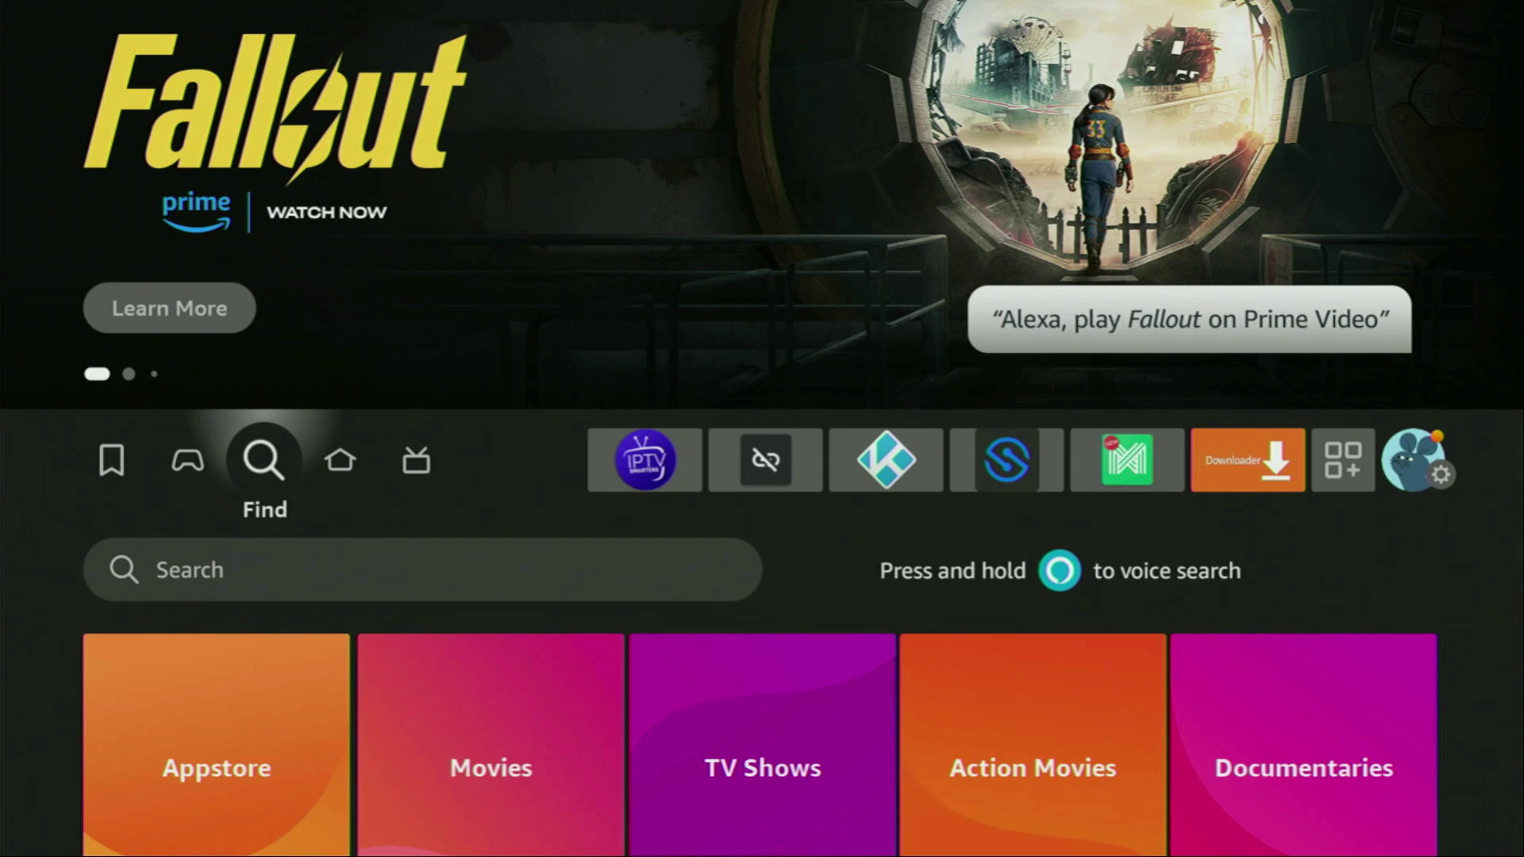
pyautogui.press('Down')
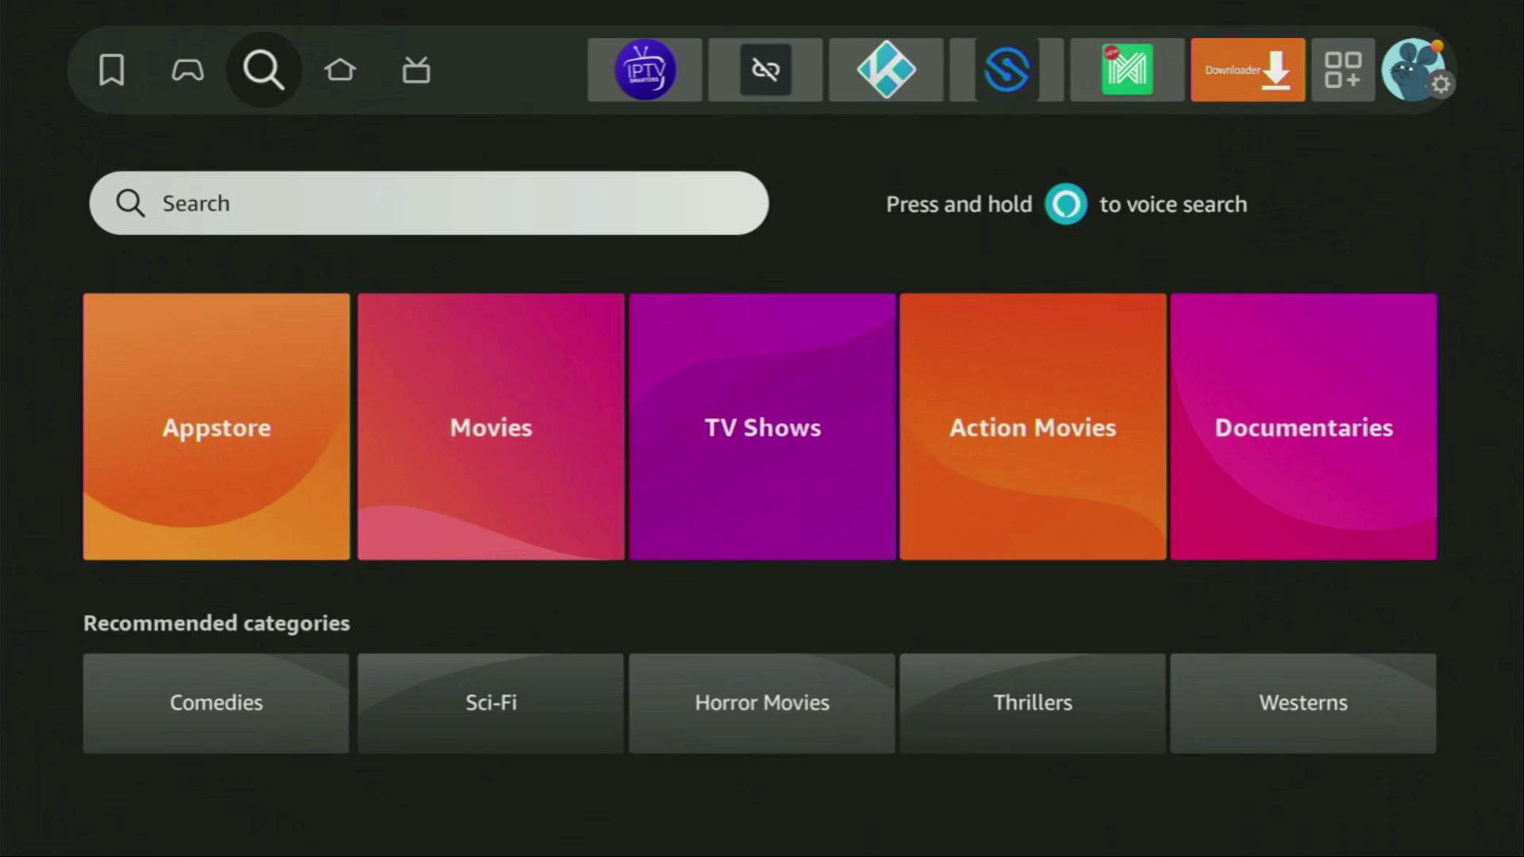
pyautogui.press('Return')
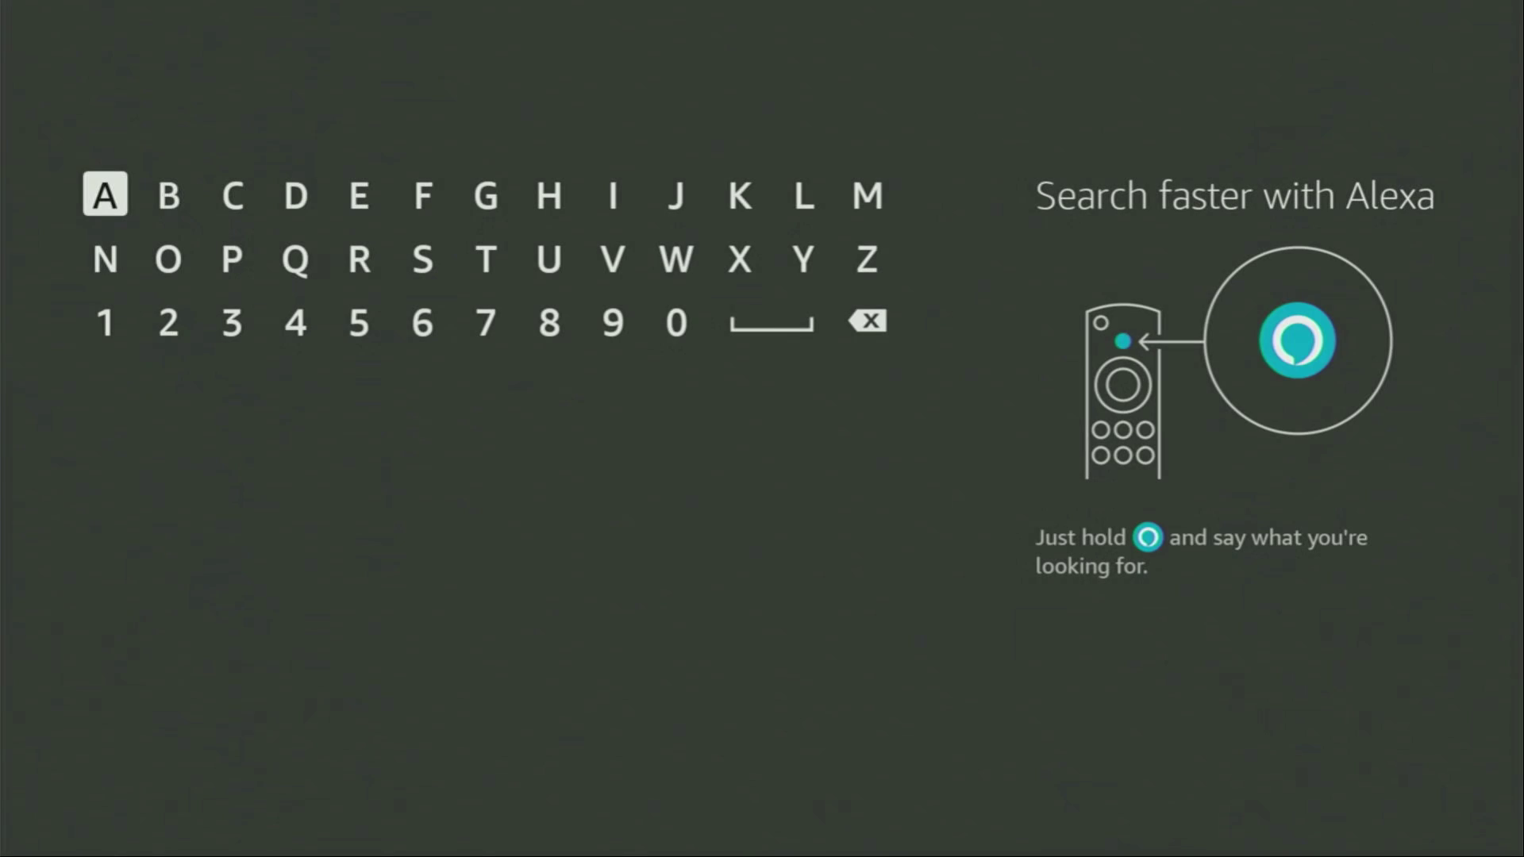
pyautogui.press('Right')
pyautogui.press('Right')
pyautogui.press('Right')
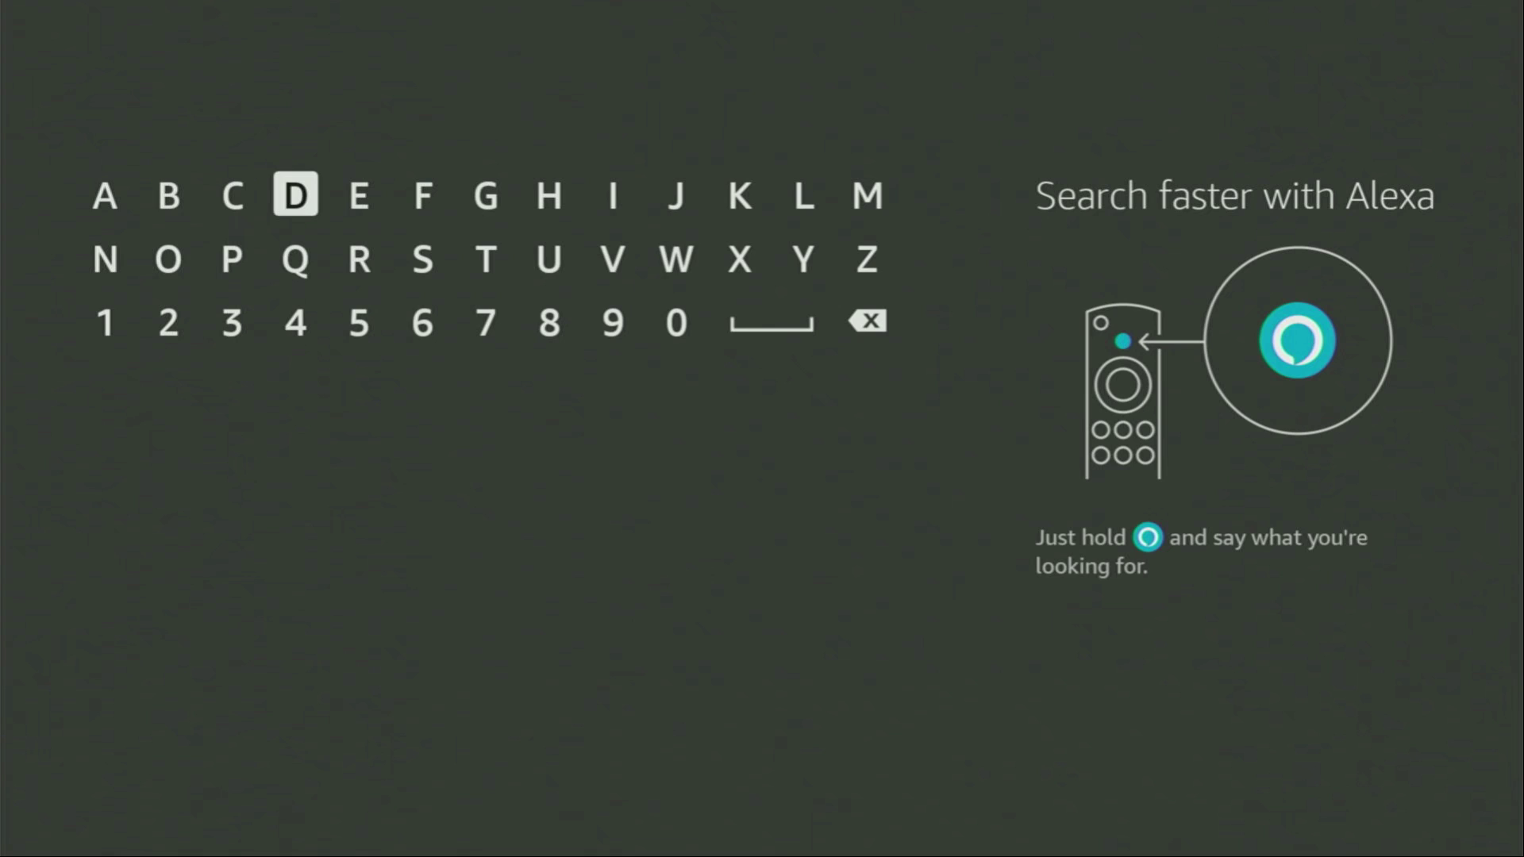
pyautogui.press('Return')
pyautogui.press('Down')
pyautogui.press('Left')
pyautogui.press('Left')
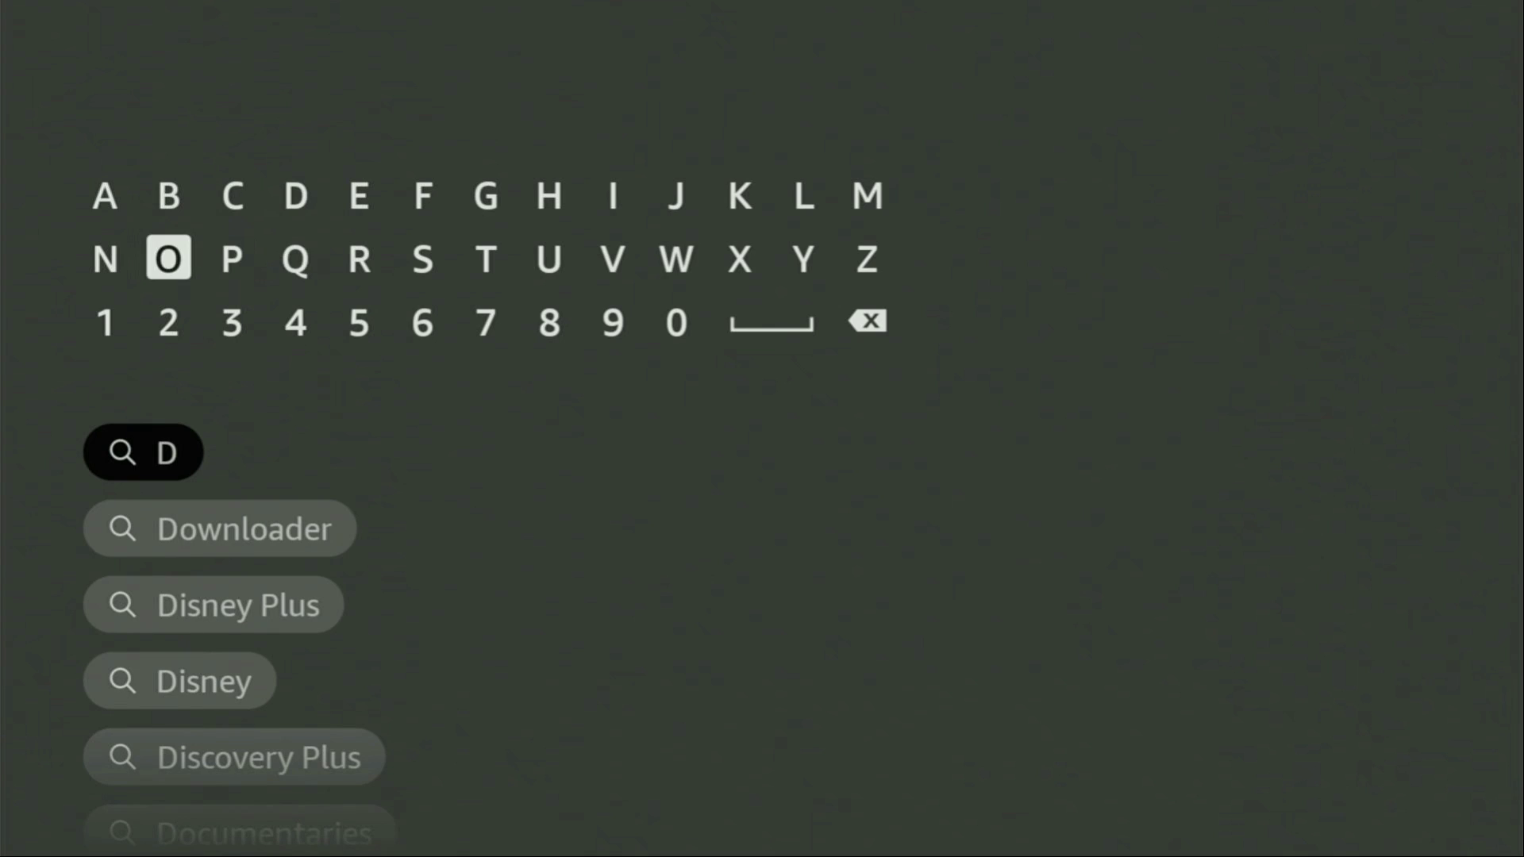
pyautogui.press('Return')
pyautogui.press('Down')
pyautogui.press('Down')
pyautogui.press('Down')
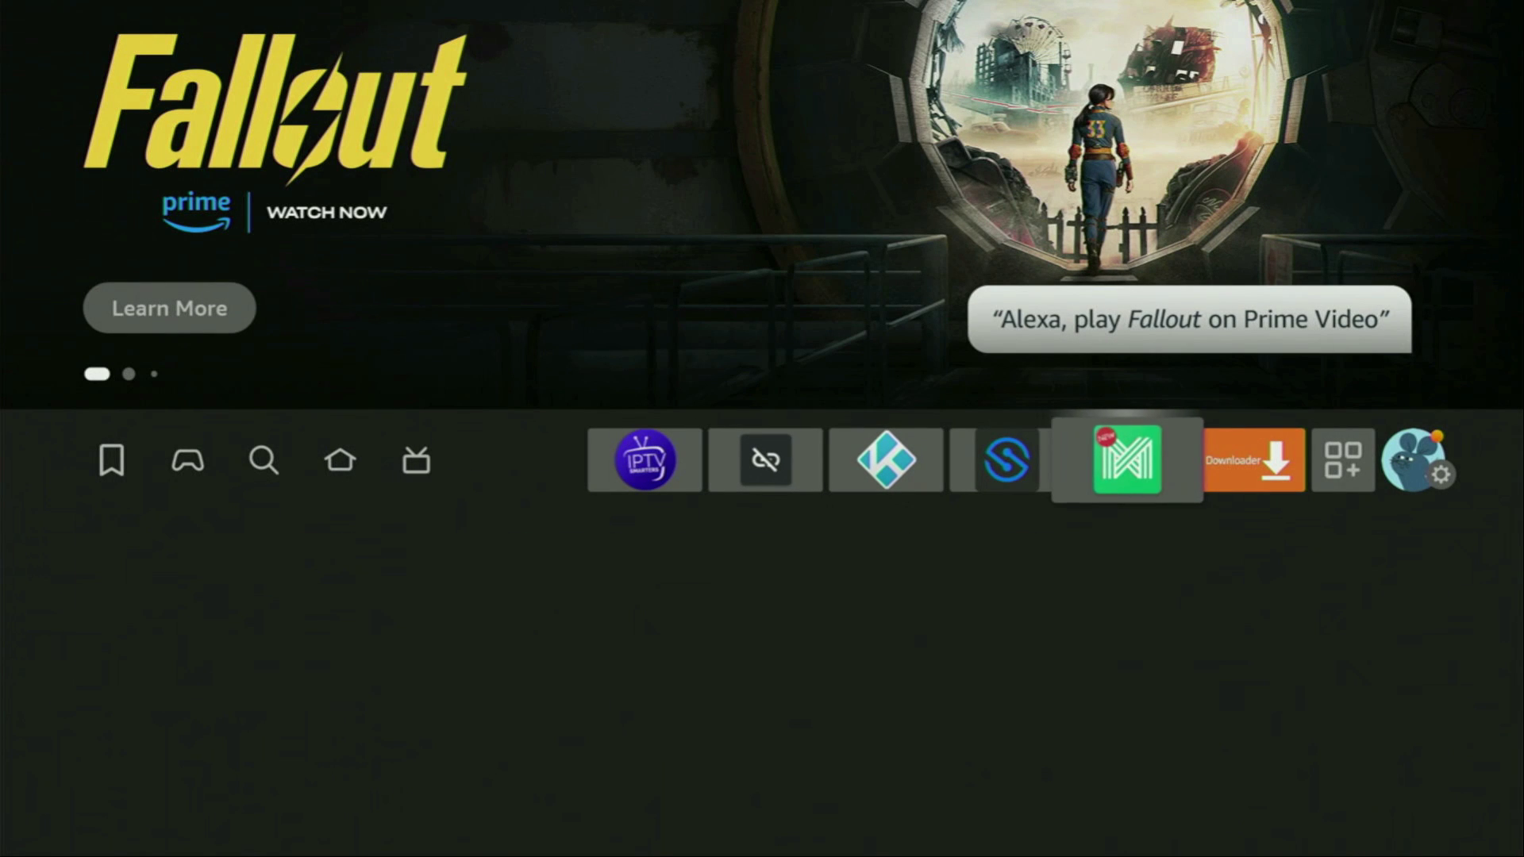
# Open Settings > My Fire TV and highlight Developer options.
pyautogui.press('Right')
pyautogui.press('Right')
pyautogui.press('Right')
pyautogui.press('Down')
pyautogui.press('Down')
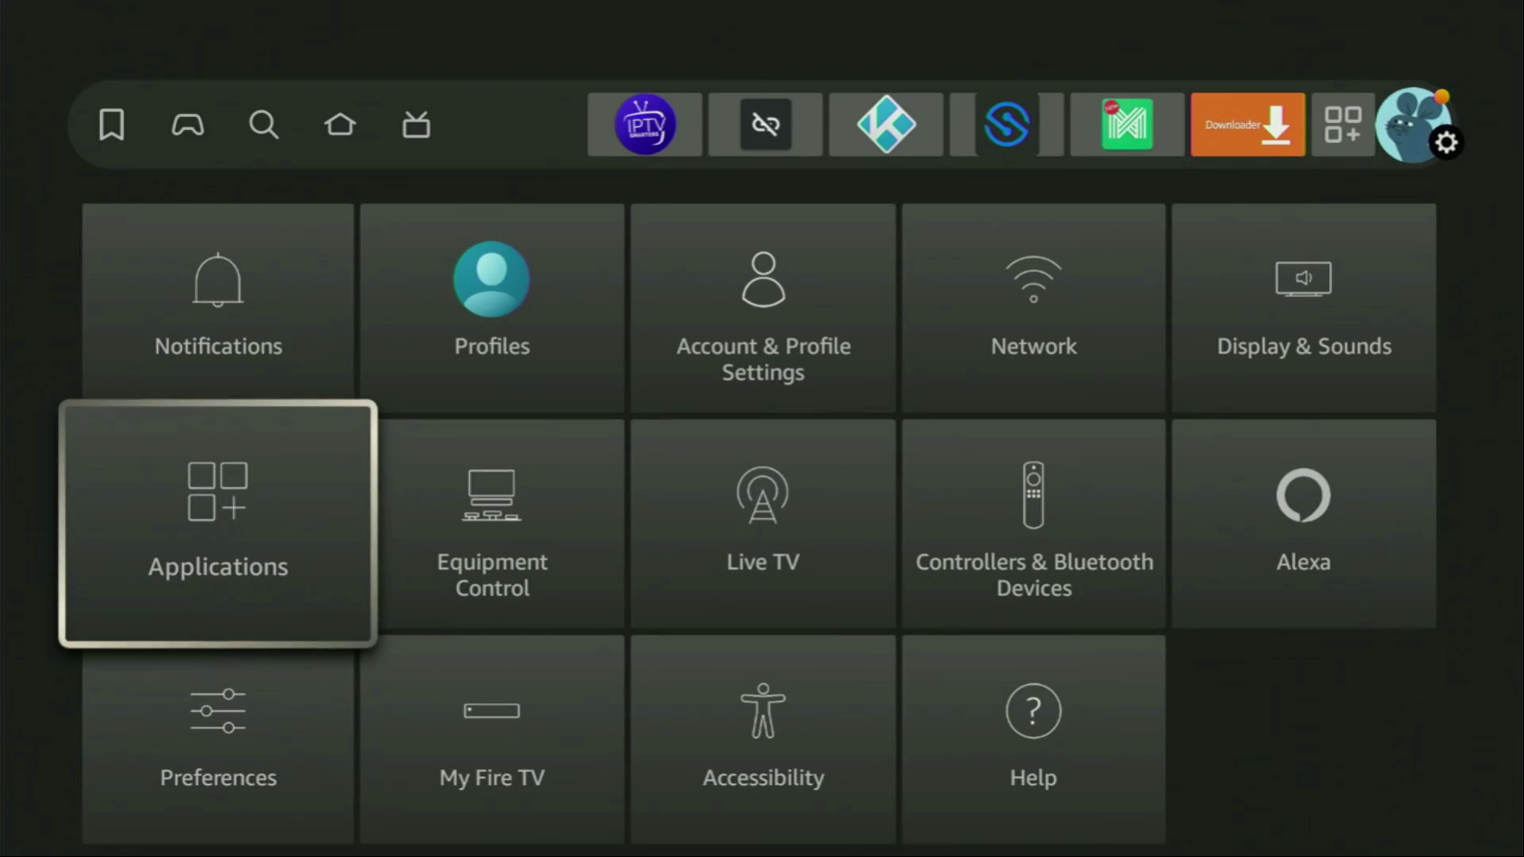
pyautogui.press('Down')
pyautogui.press('Right')
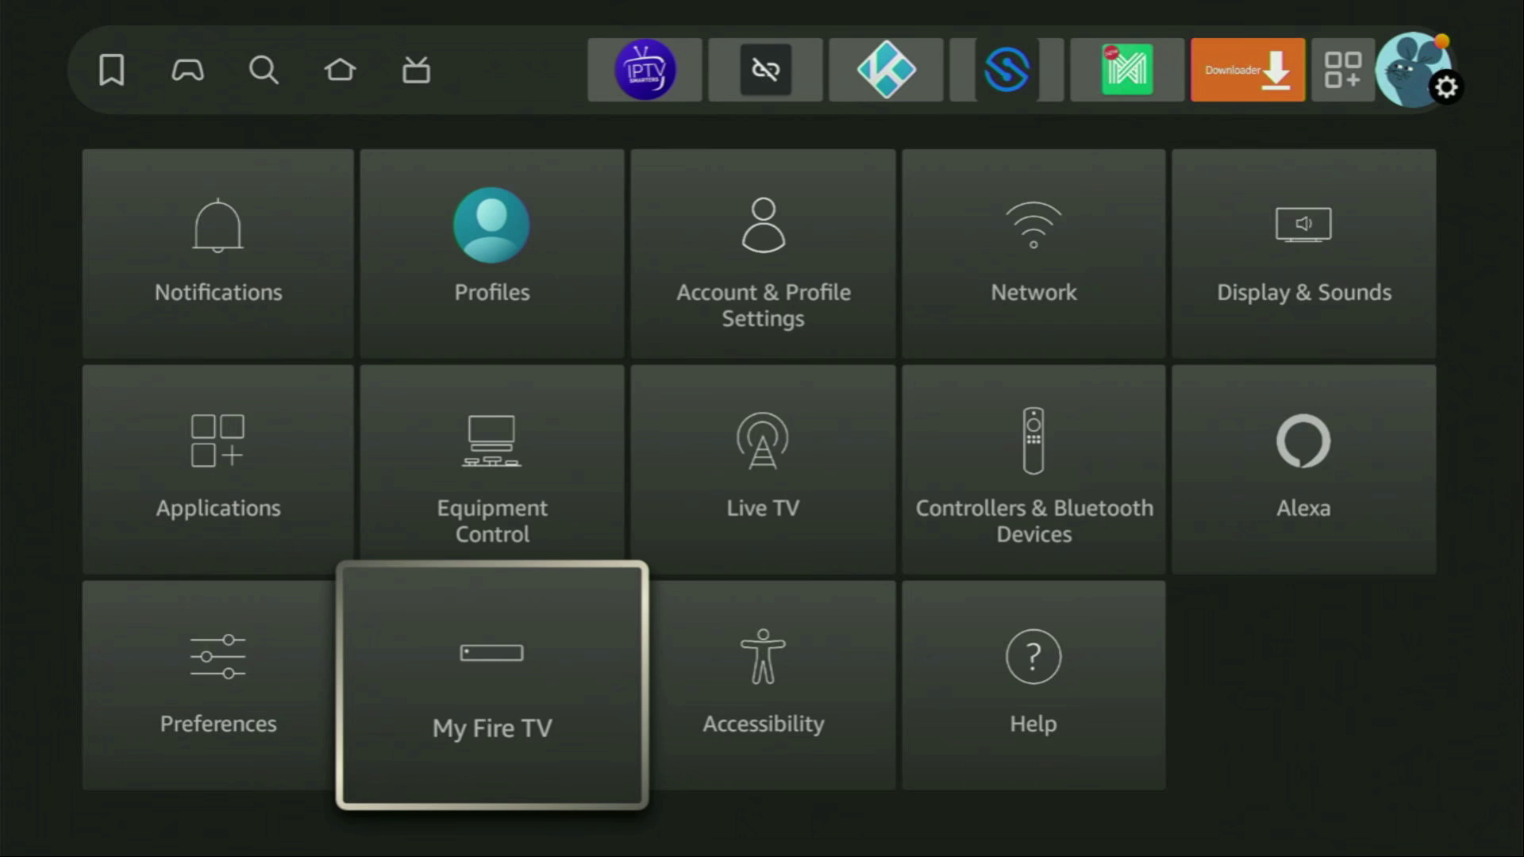
pyautogui.press('Return')
pyautogui.press('Down')
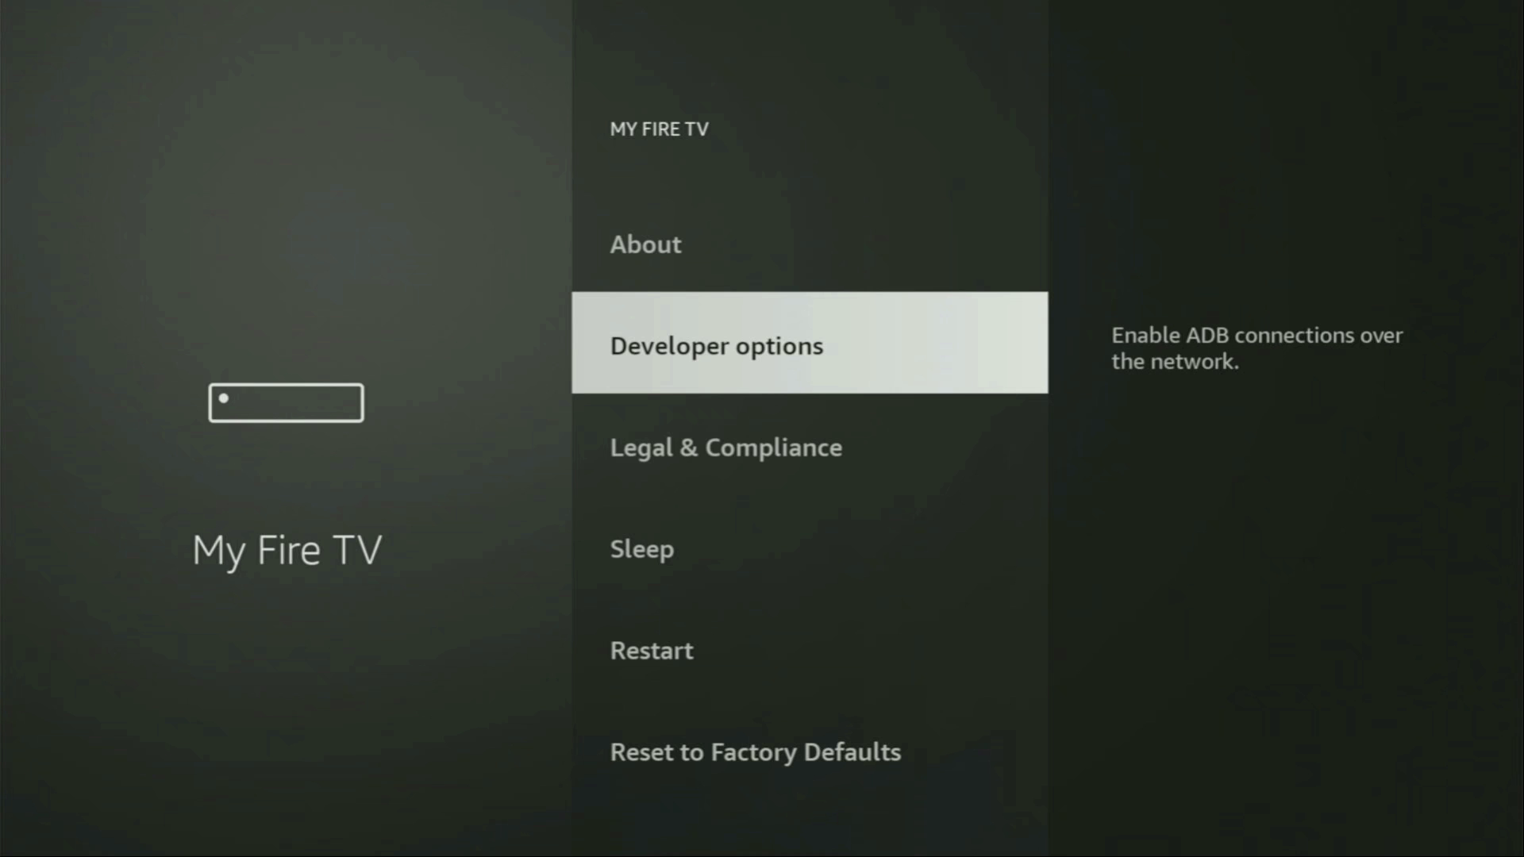
pyautogui.press('Up')
pyautogui.press('Return')
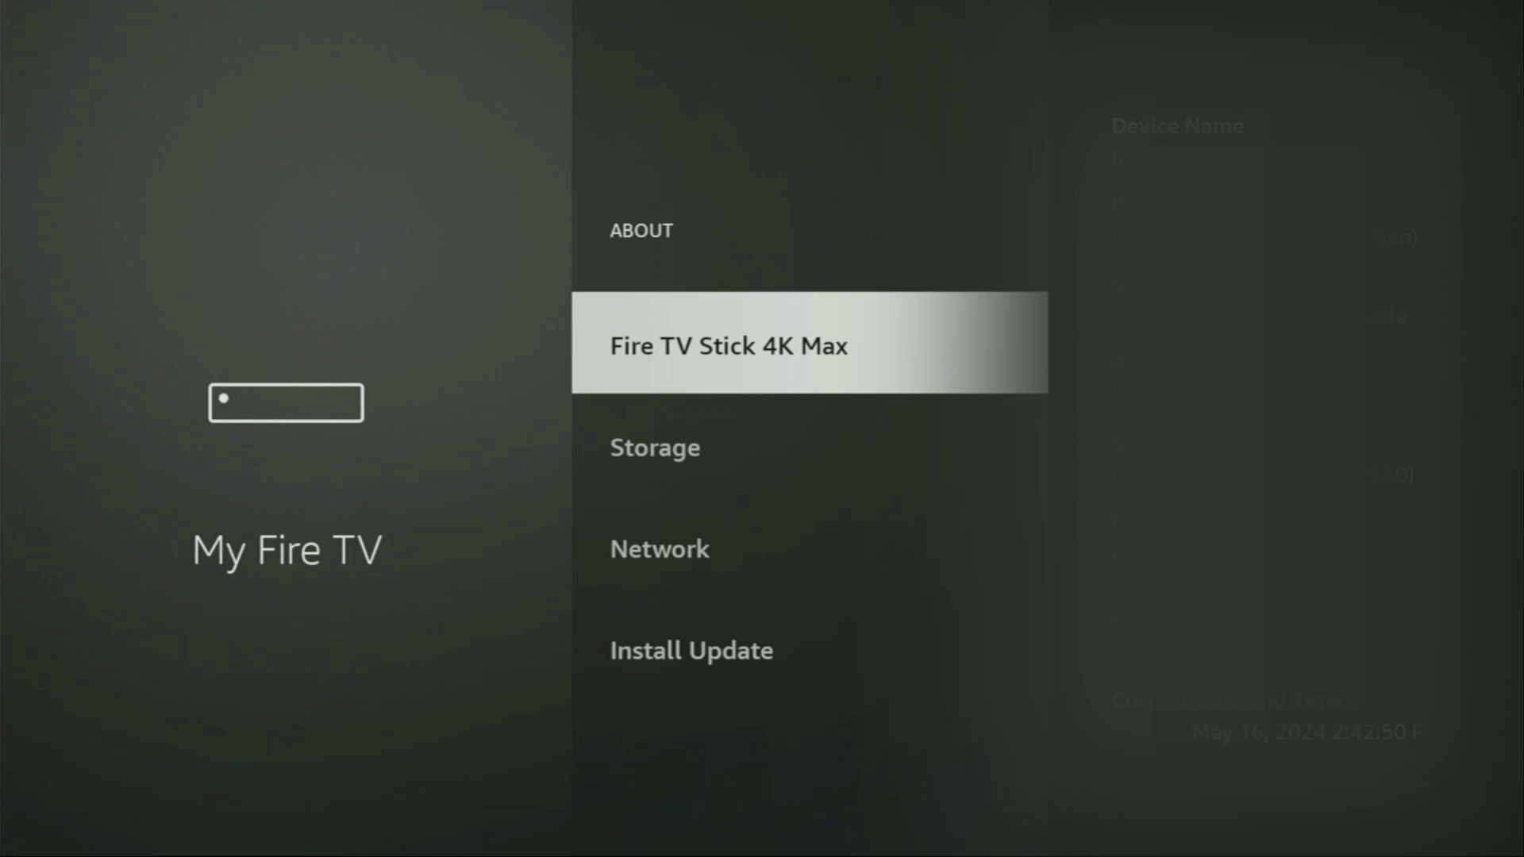
pyautogui.press('Return')
pyautogui.press('Escape')
pyautogui.press('Down')
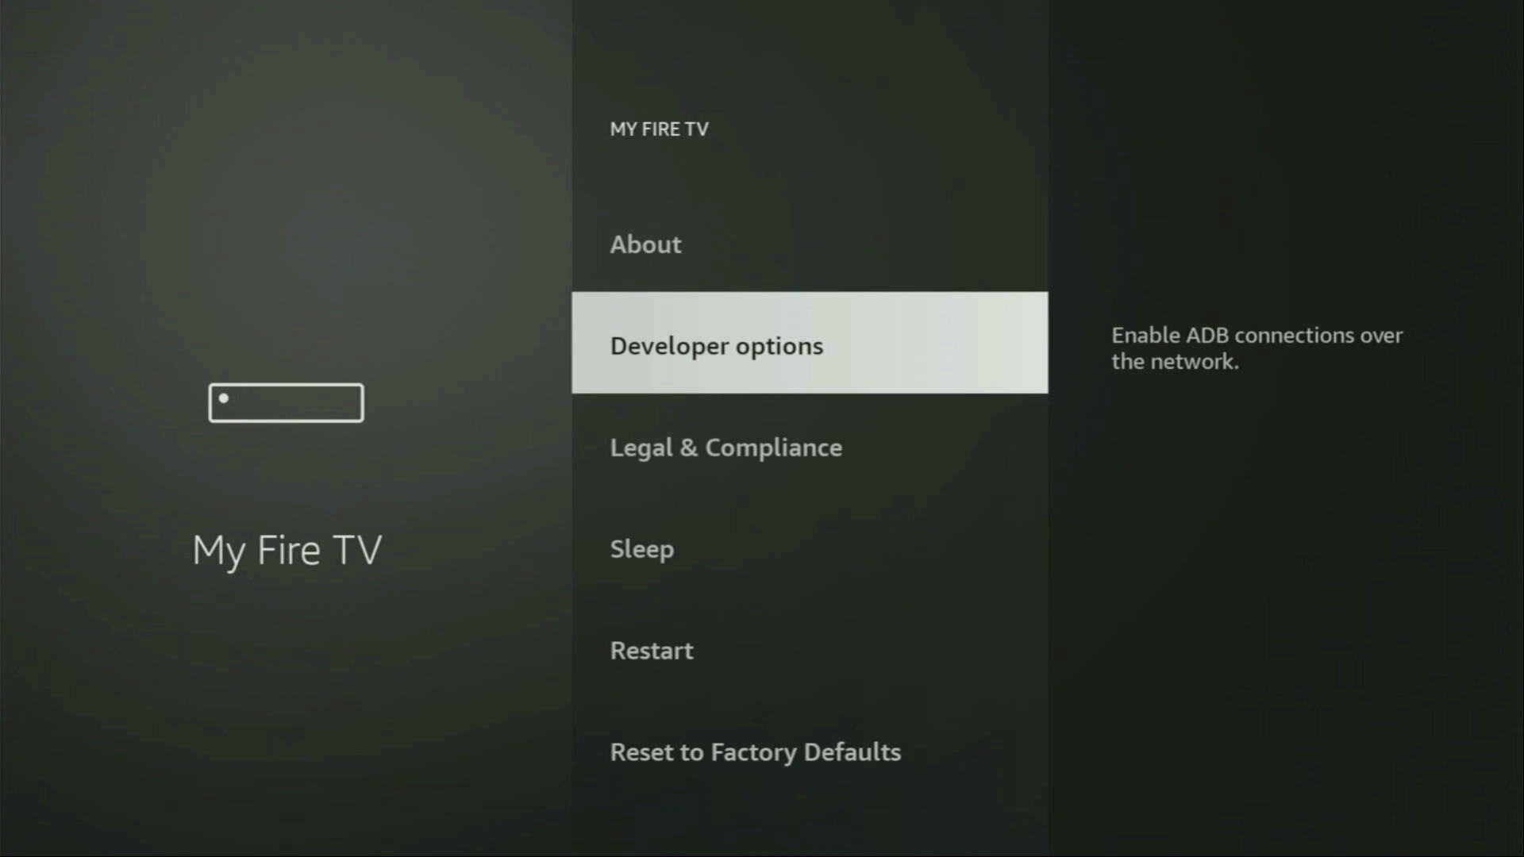
# Toggle ADB debugging off and back on, and set Downloader to ON under Install unknown apps.
pyautogui.press('Return')
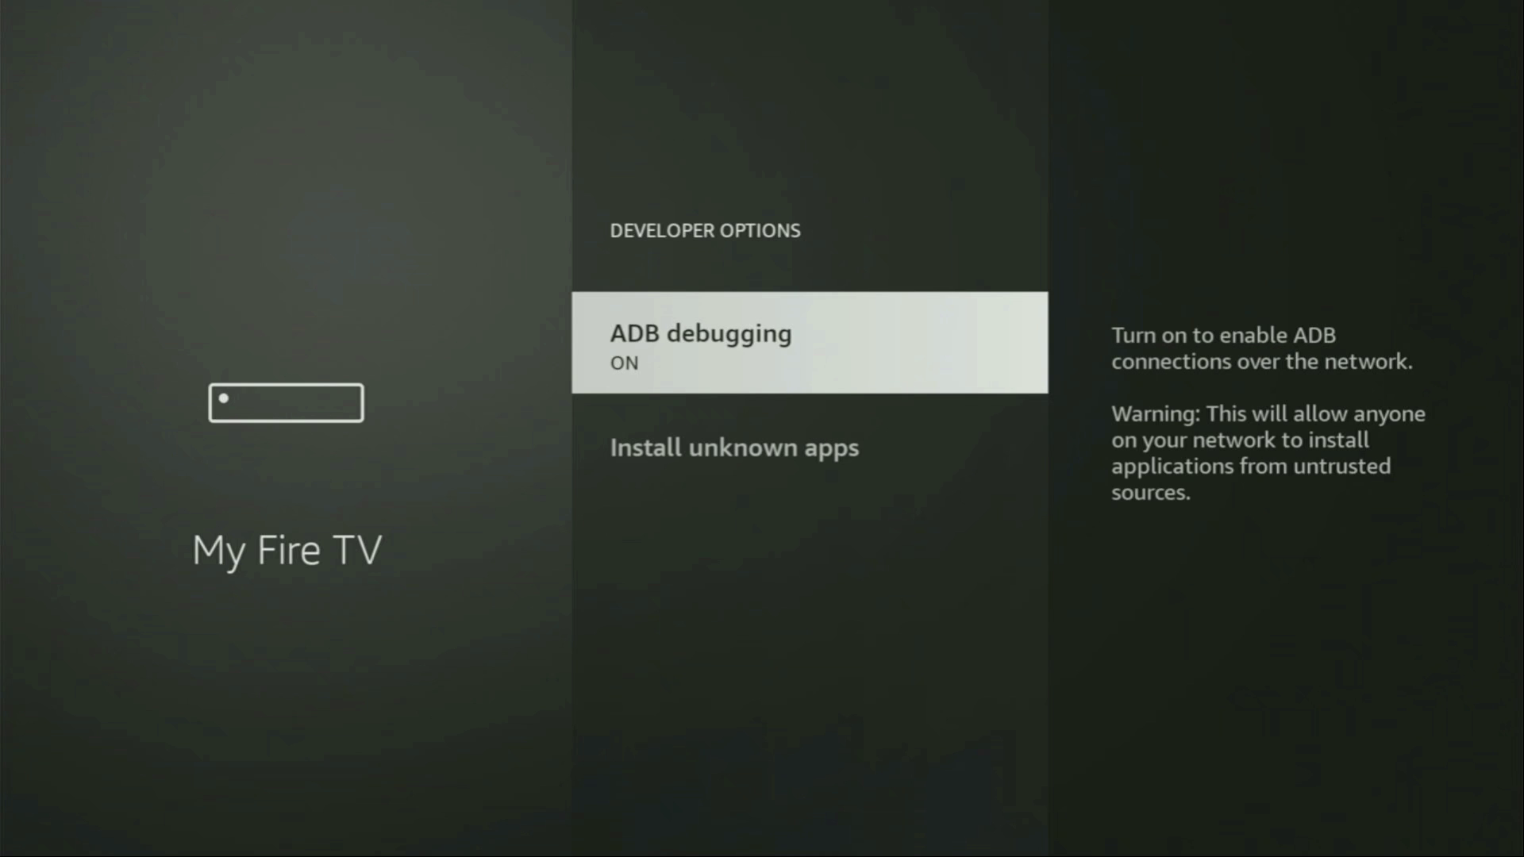
pyautogui.press('Return')
pyautogui.press('Return')
pyautogui.press('Down')
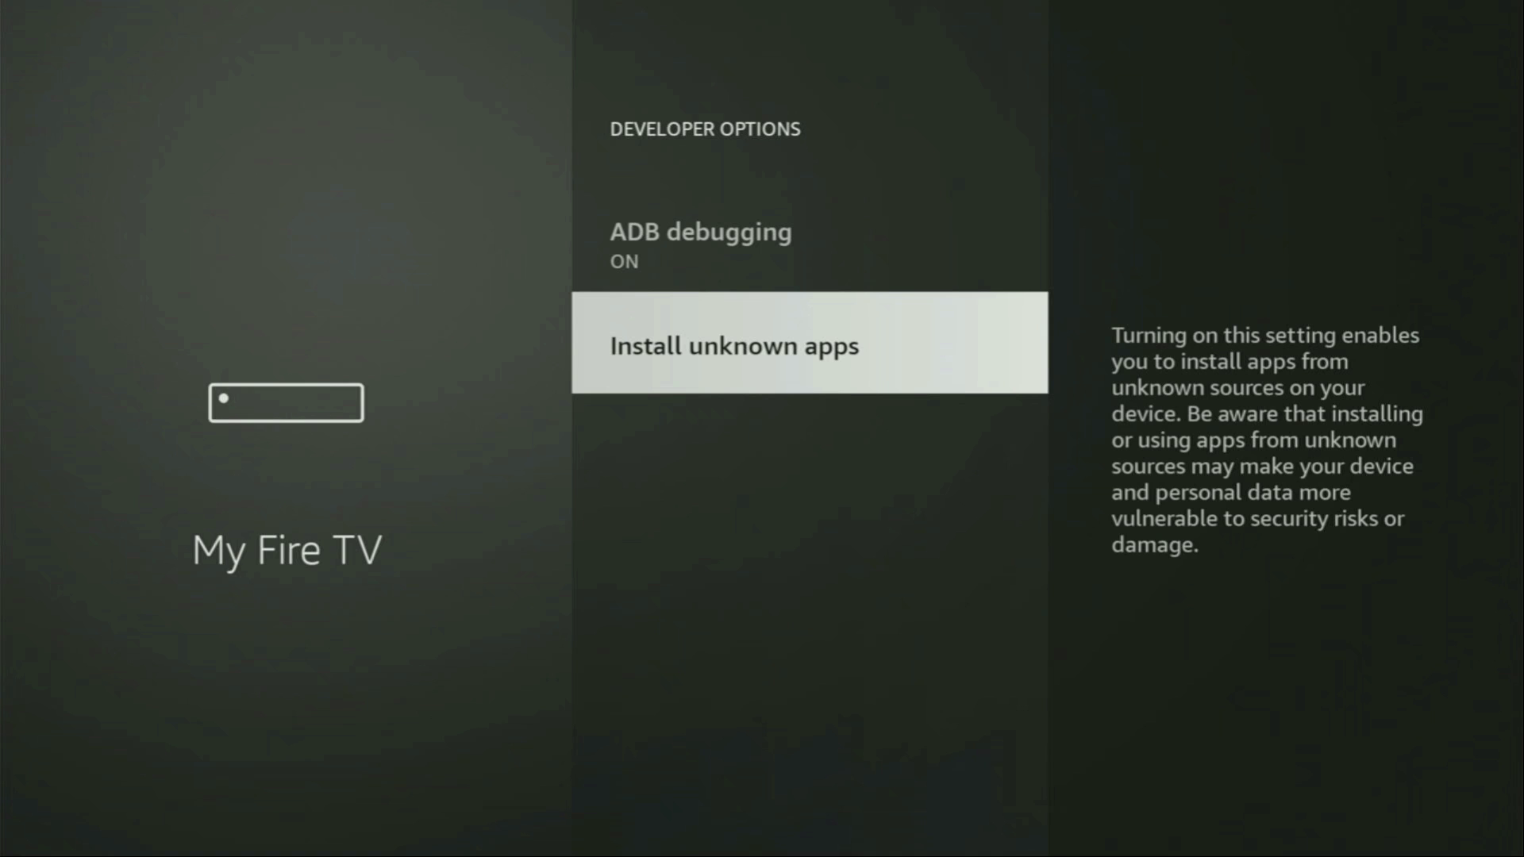
pyautogui.press('Return')
pyautogui.press('Down')
pyautogui.press('Down')
pyautogui.press('Down')
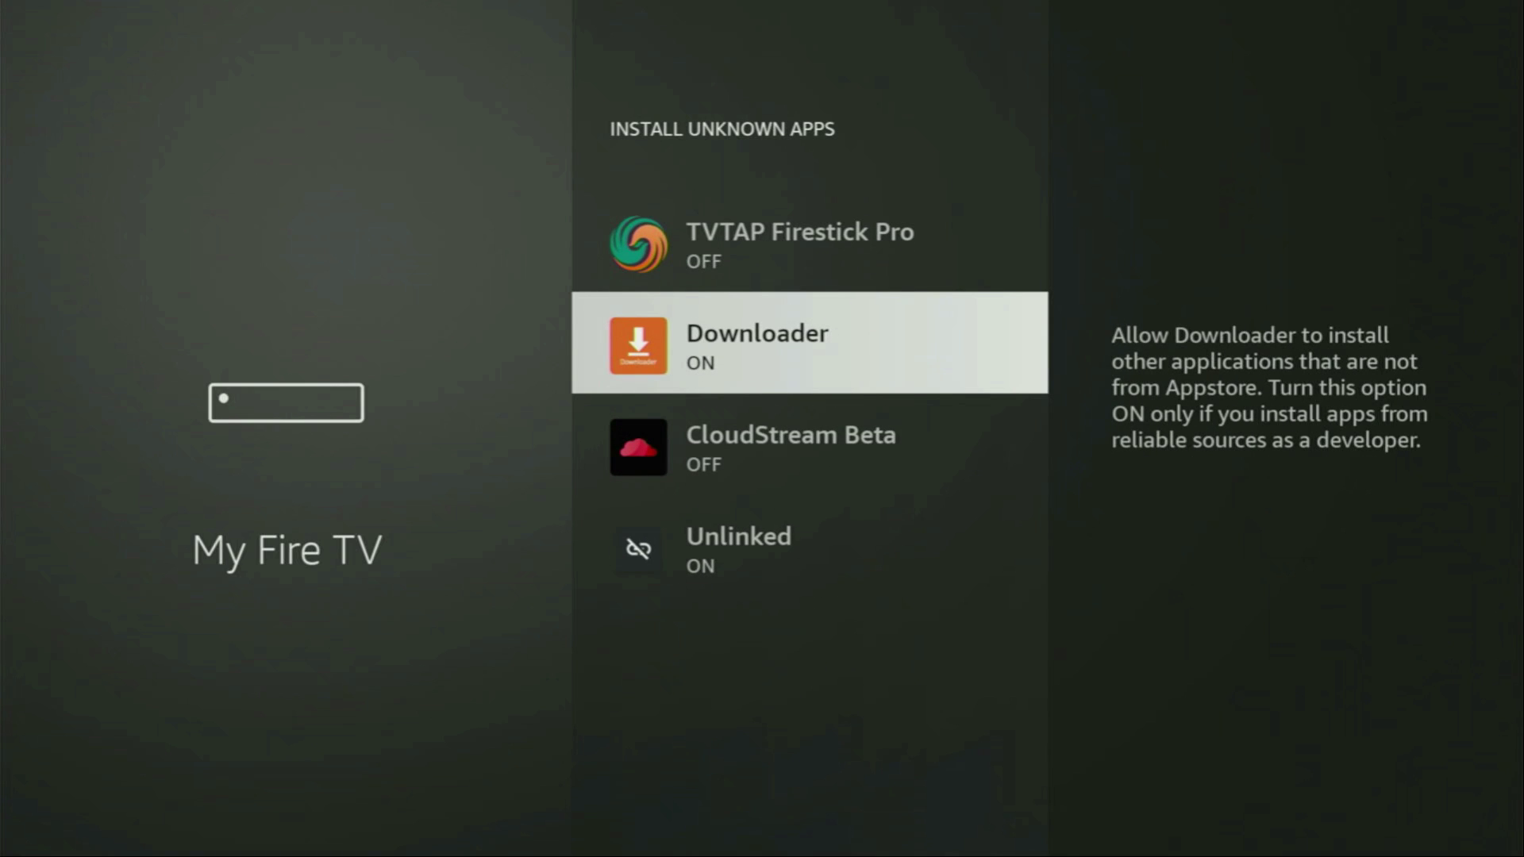
pyautogui.press('Return')
pyautogui.press('Return')
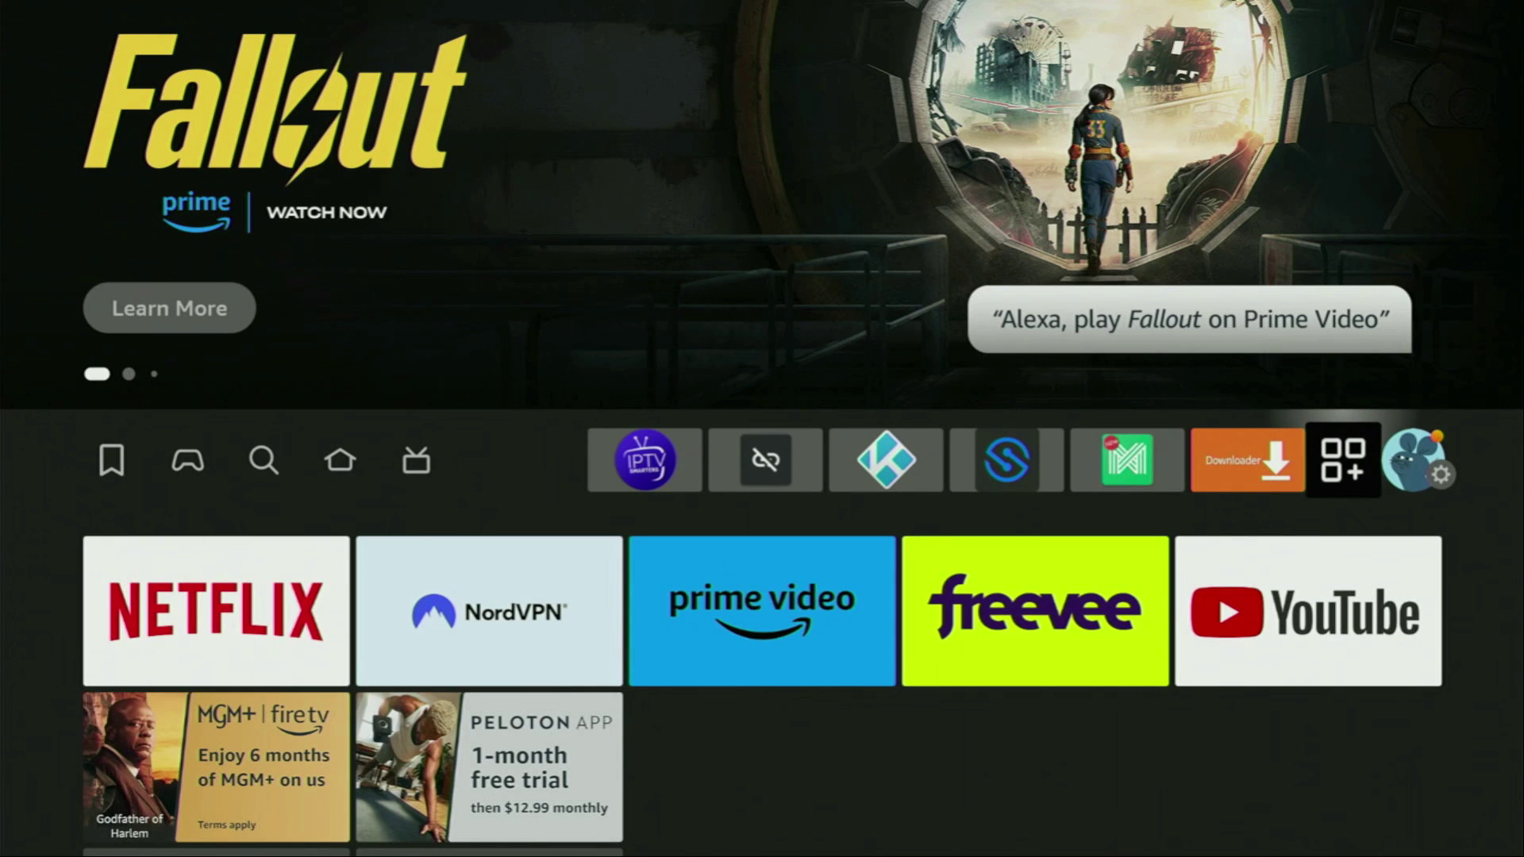
# Open Your Apps & Channels and highlight the NordVPN tile in the main grid.
pyautogui.press('Return')
pyautogui.press('Right')
pyautogui.press('Right')
pyautogui.press('Right')
pyautogui.press('Right')
pyautogui.press('Right')
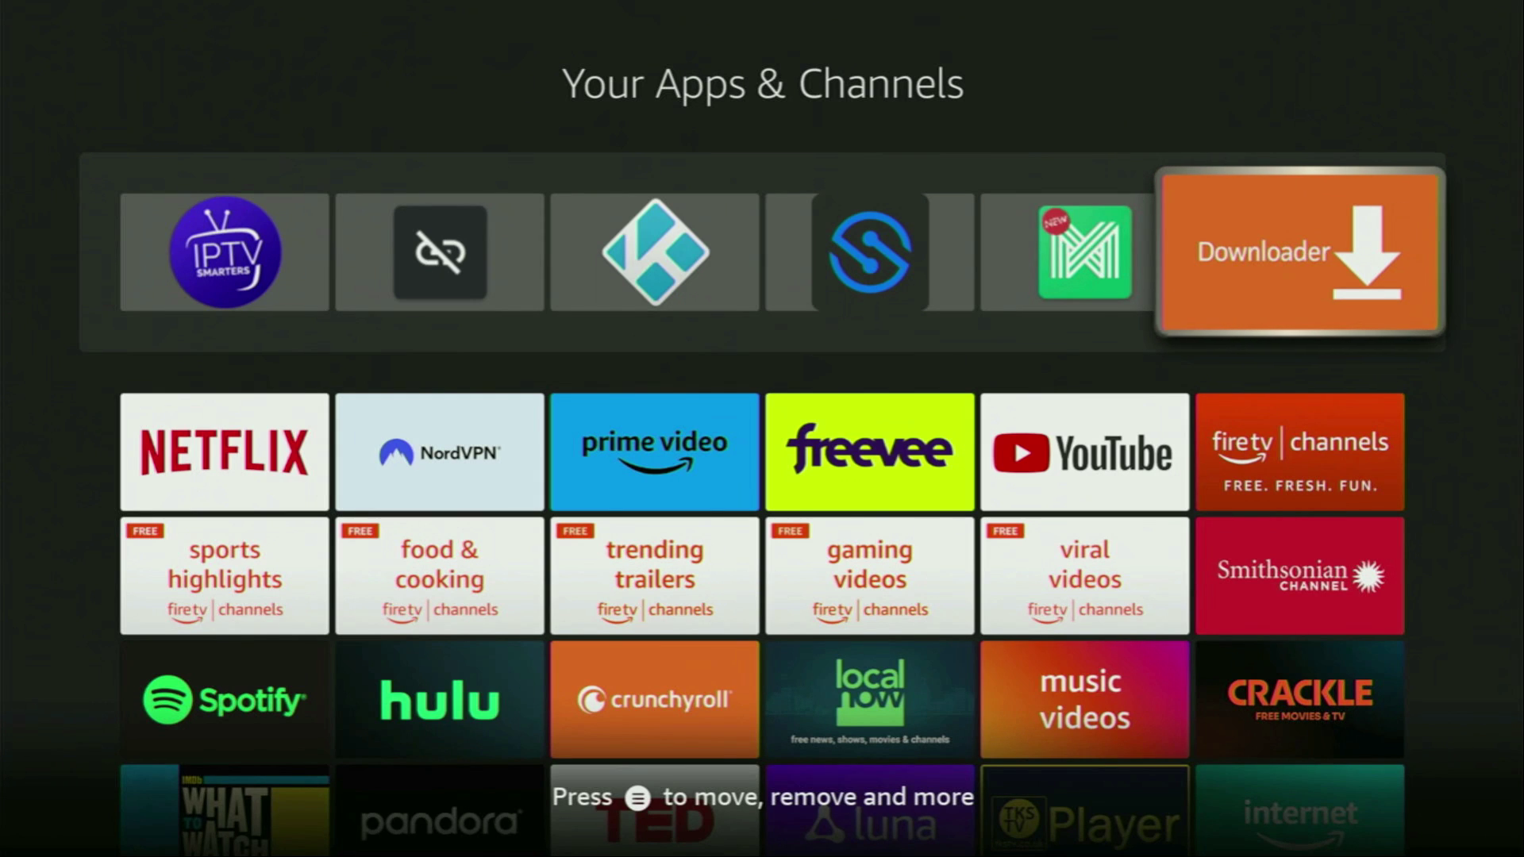
pyautogui.press('Down')
pyautogui.press('Left')
pyautogui.press('Left')
pyautogui.press('Left')
pyautogui.press('Left')
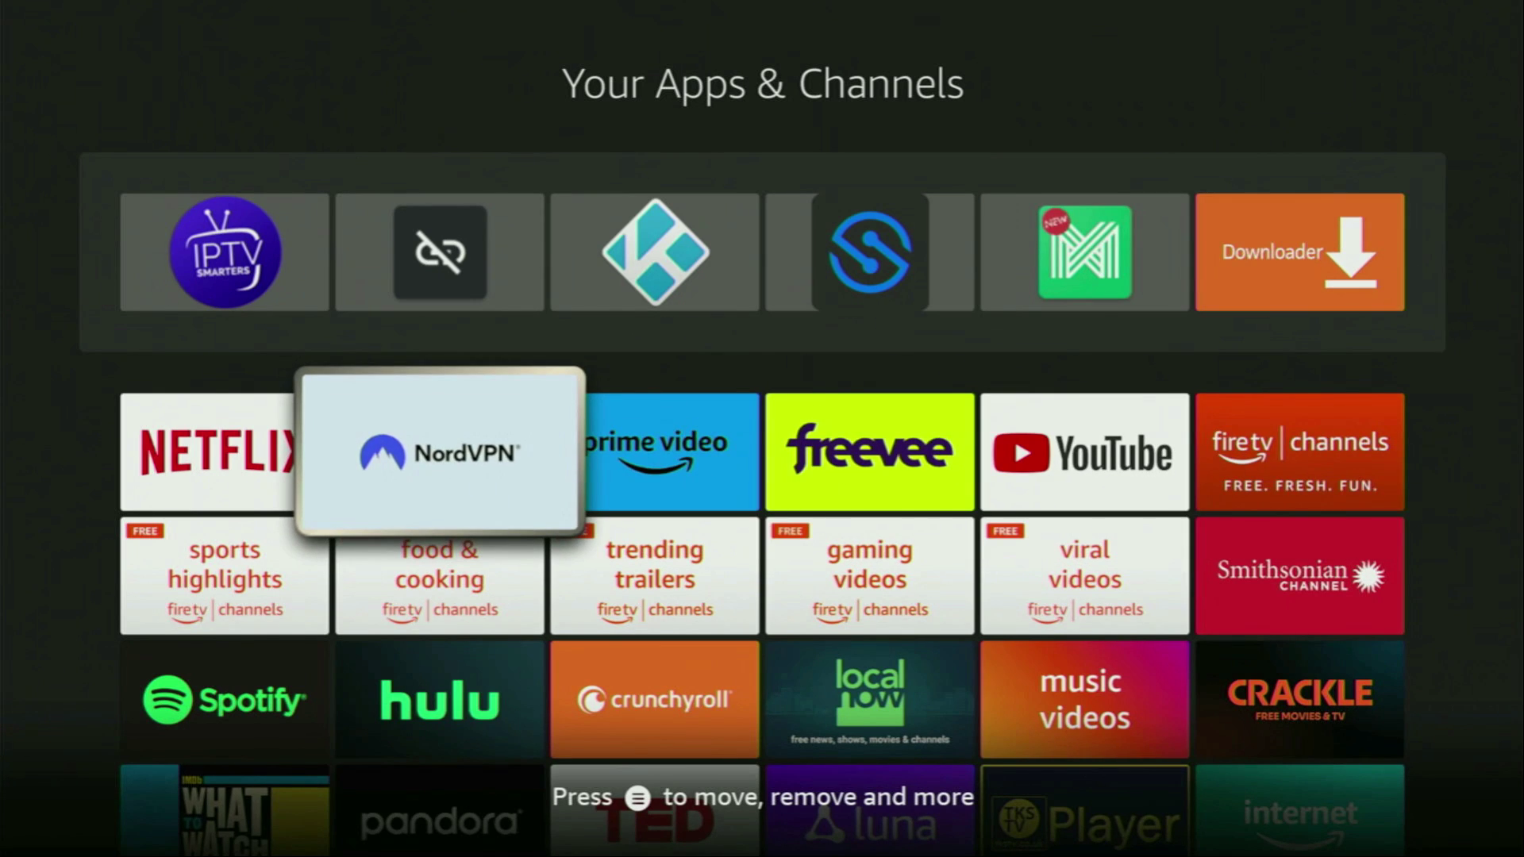
# Launch NordVPN and connect to a Denmark server from the All Countries row.
pyautogui.press('Return')
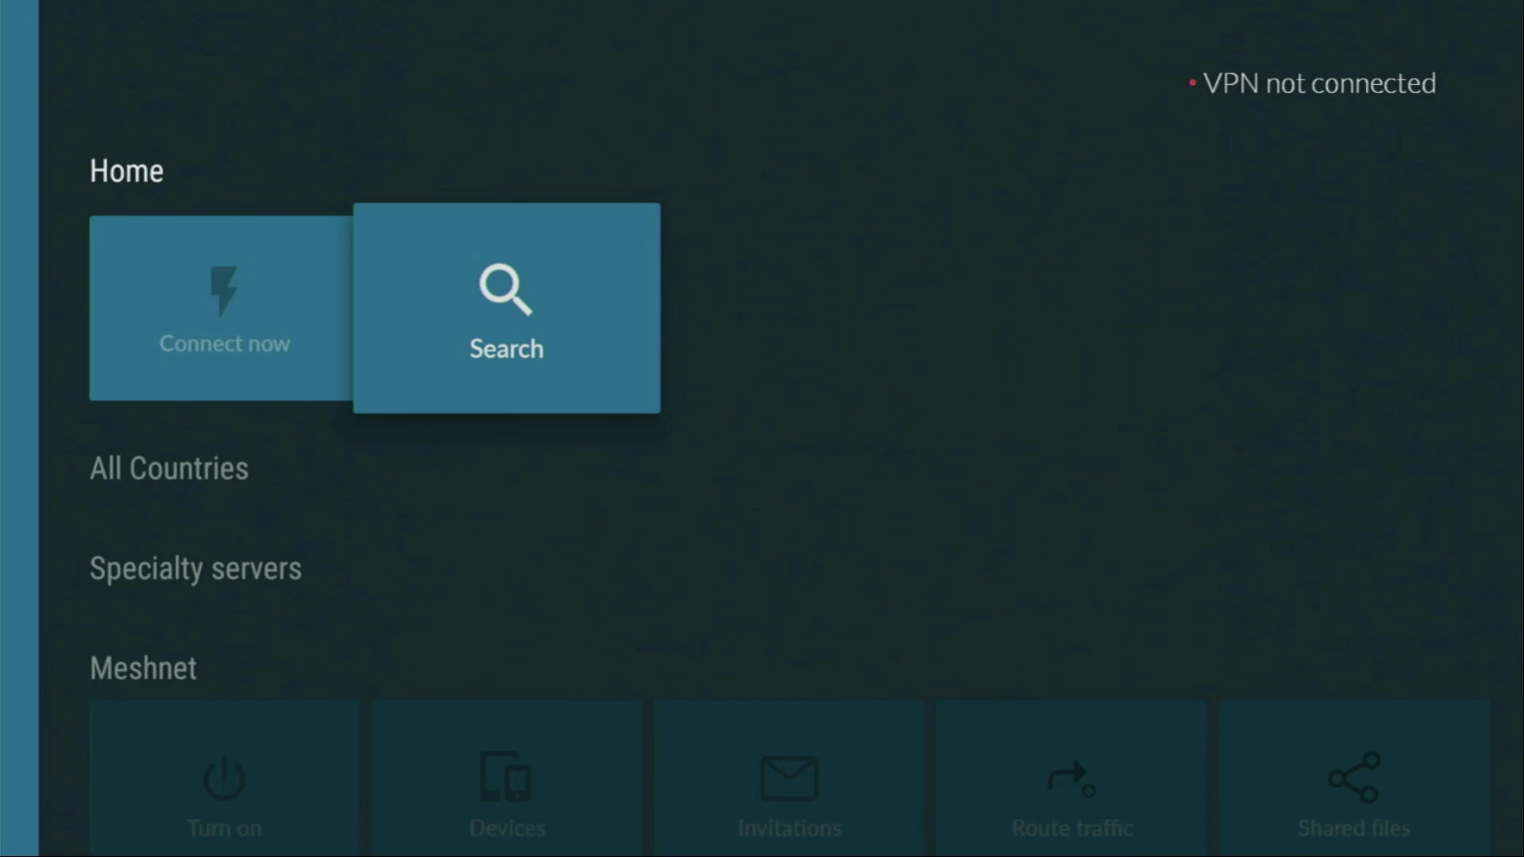
pyautogui.press('Down')
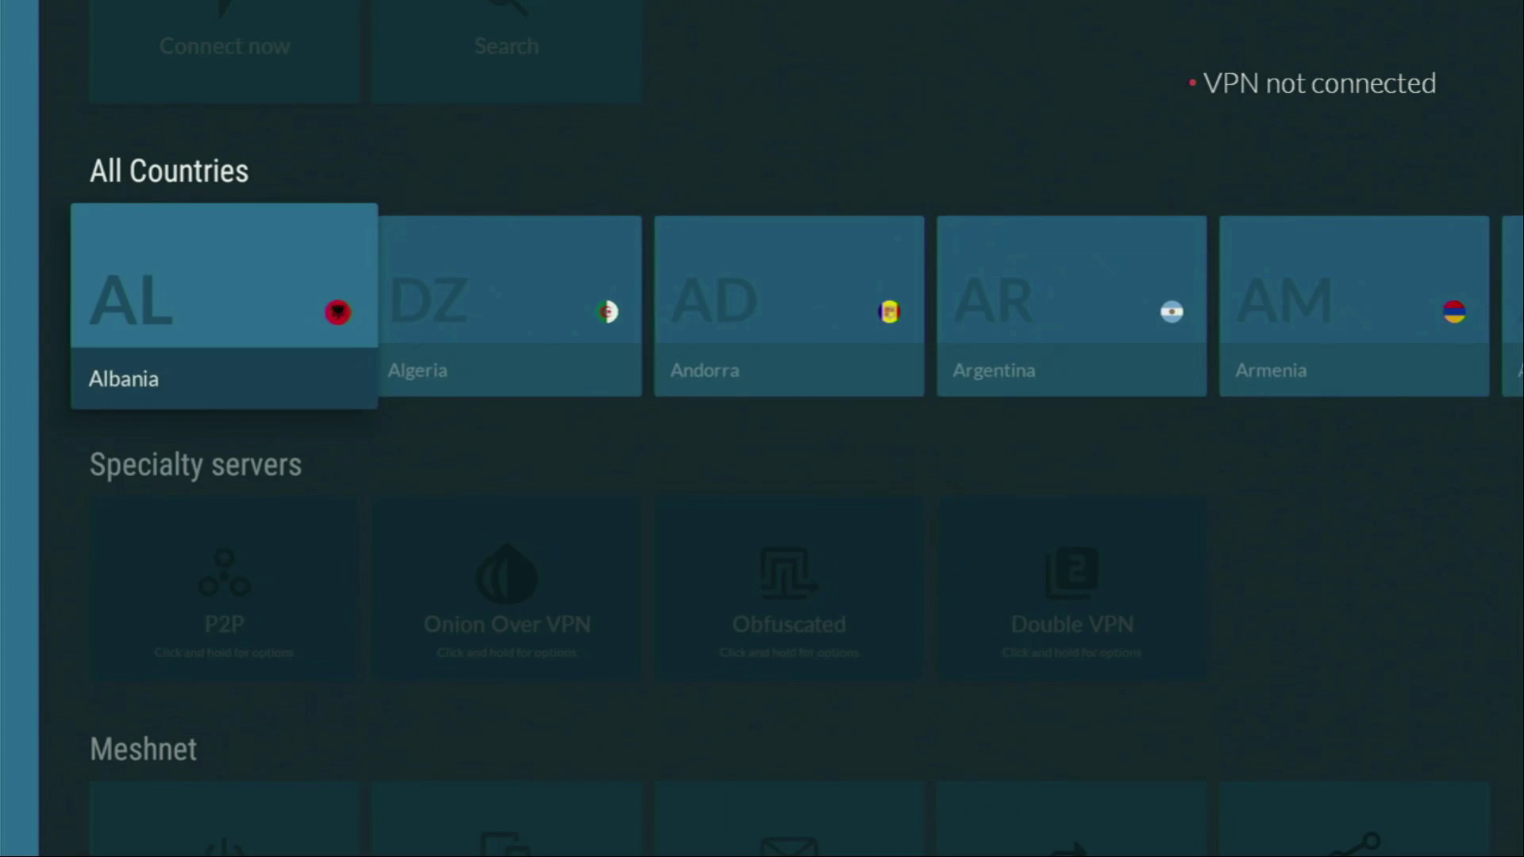
pyautogui.press('Right')
pyautogui.press('Right')
pyautogui.press('Right')
pyautogui.press('Right')
pyautogui.press('Right')
pyautogui.press('Right')
pyautogui.press('Right')
pyautogui.press('Right')
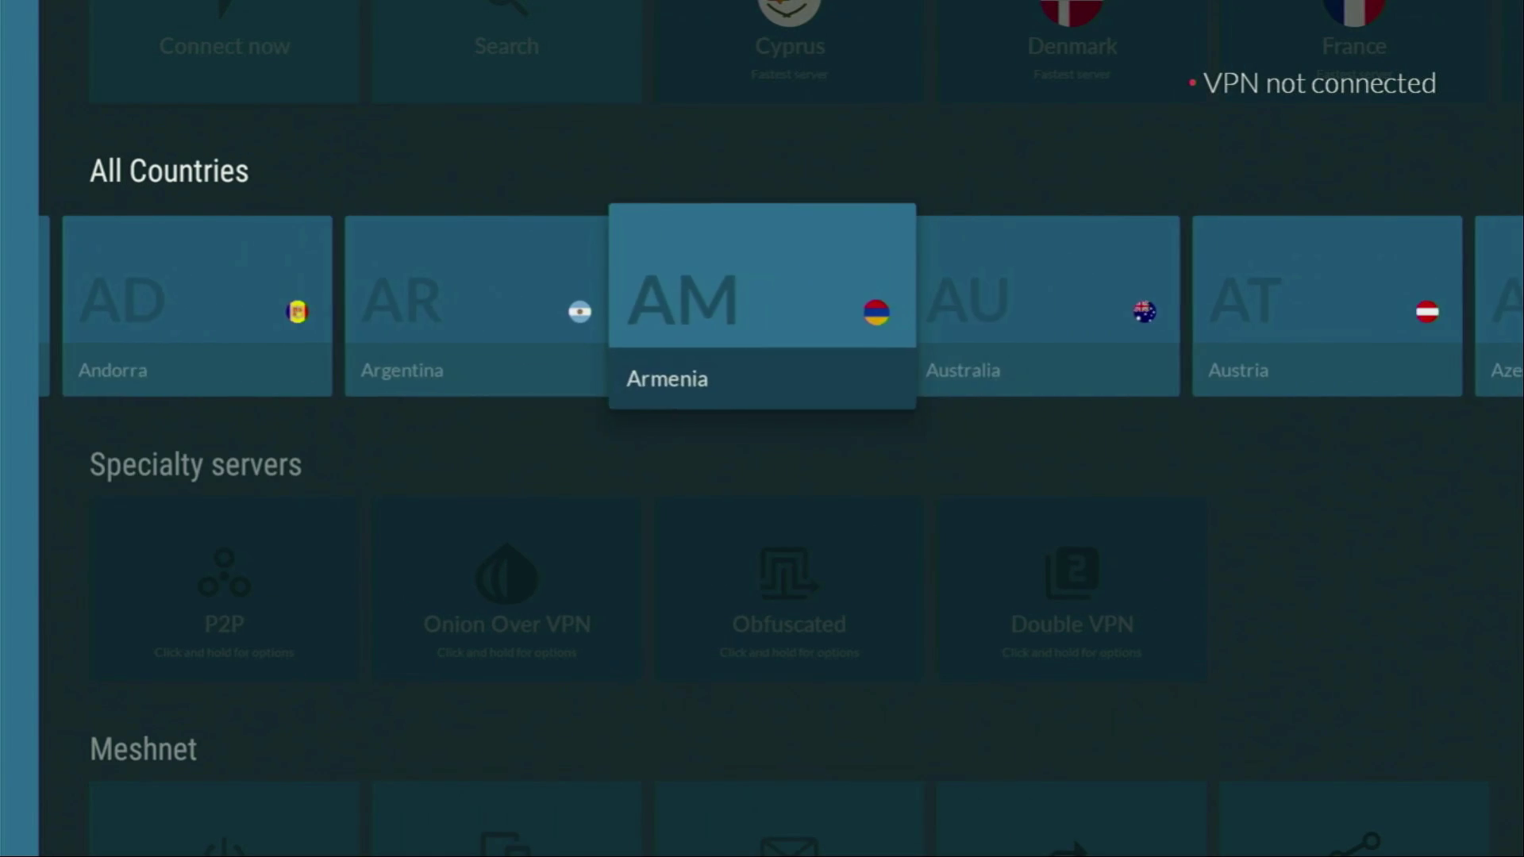
pyautogui.press('Right')
pyautogui.press('Right')
pyautogui.press('Right')
pyautogui.press('Right')
pyautogui.press('Right')
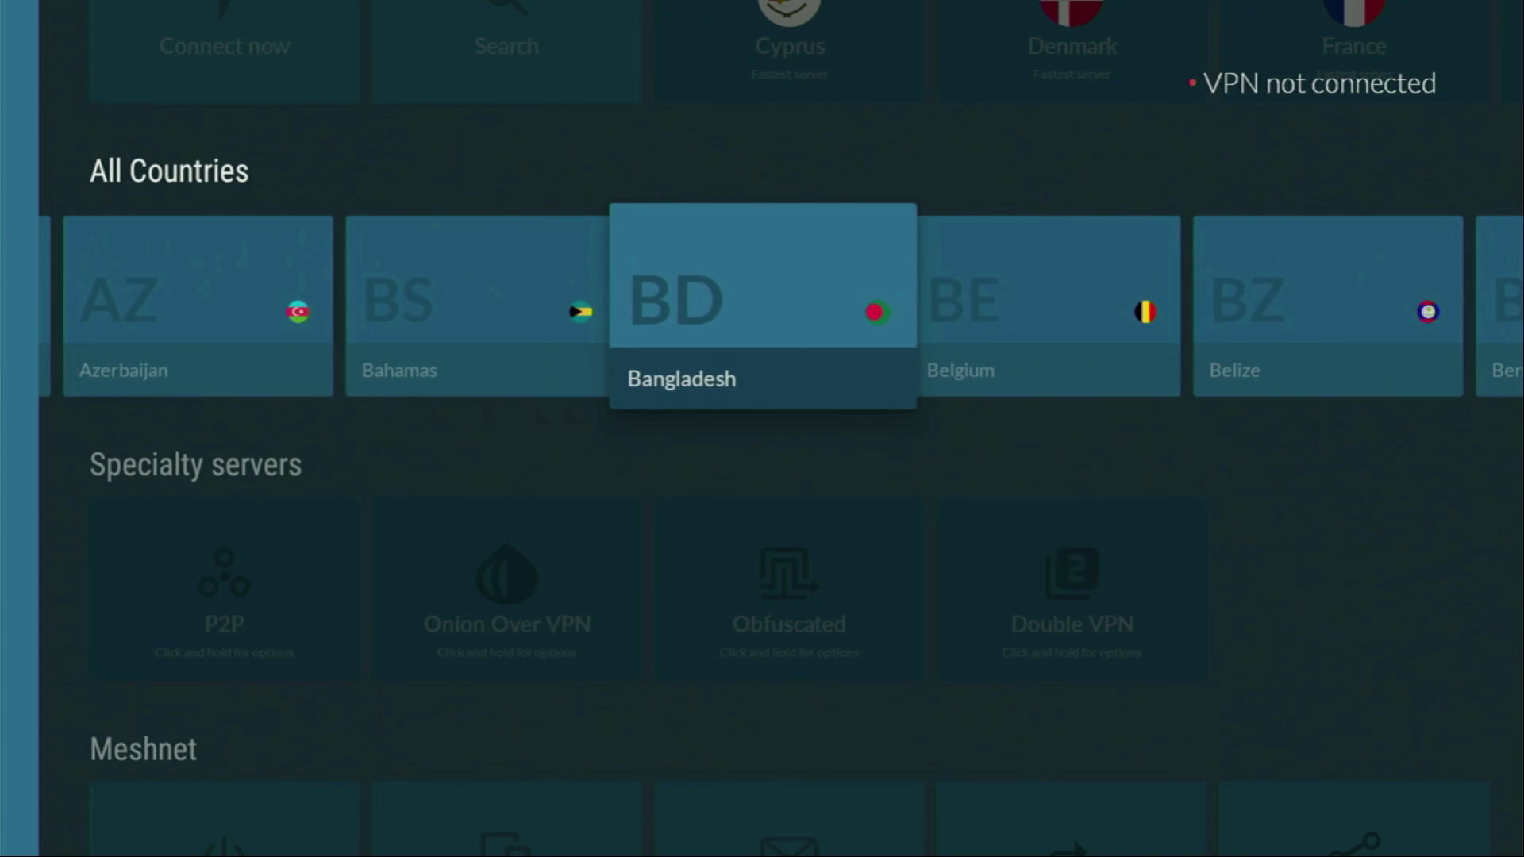
pyautogui.press('Right')
pyautogui.press('Right')
pyautogui.press('Right')
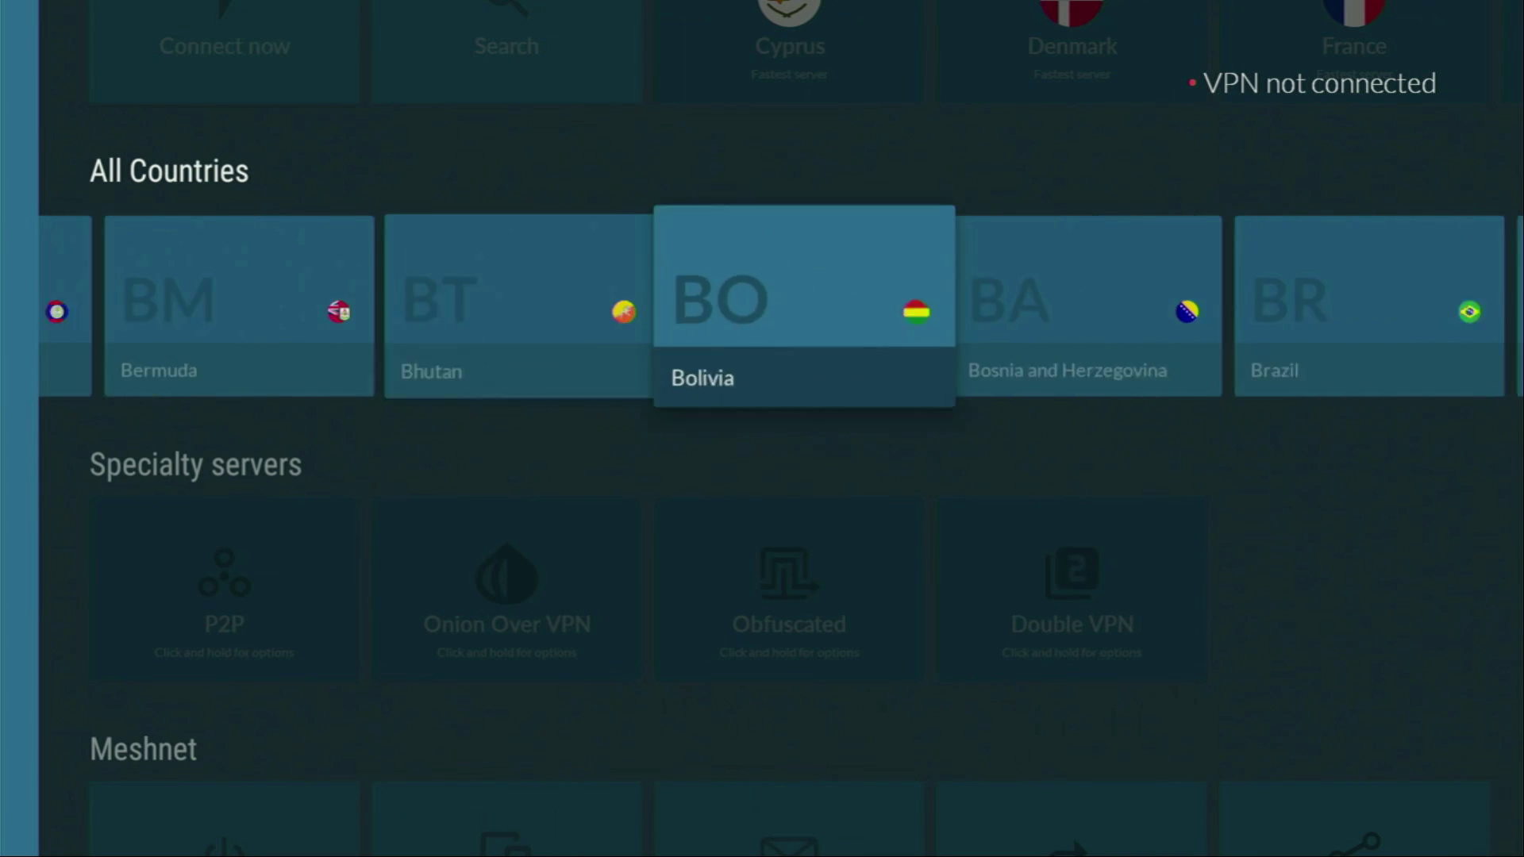
pyautogui.press('Right')
pyautogui.press('Right')
pyautogui.press('Right')
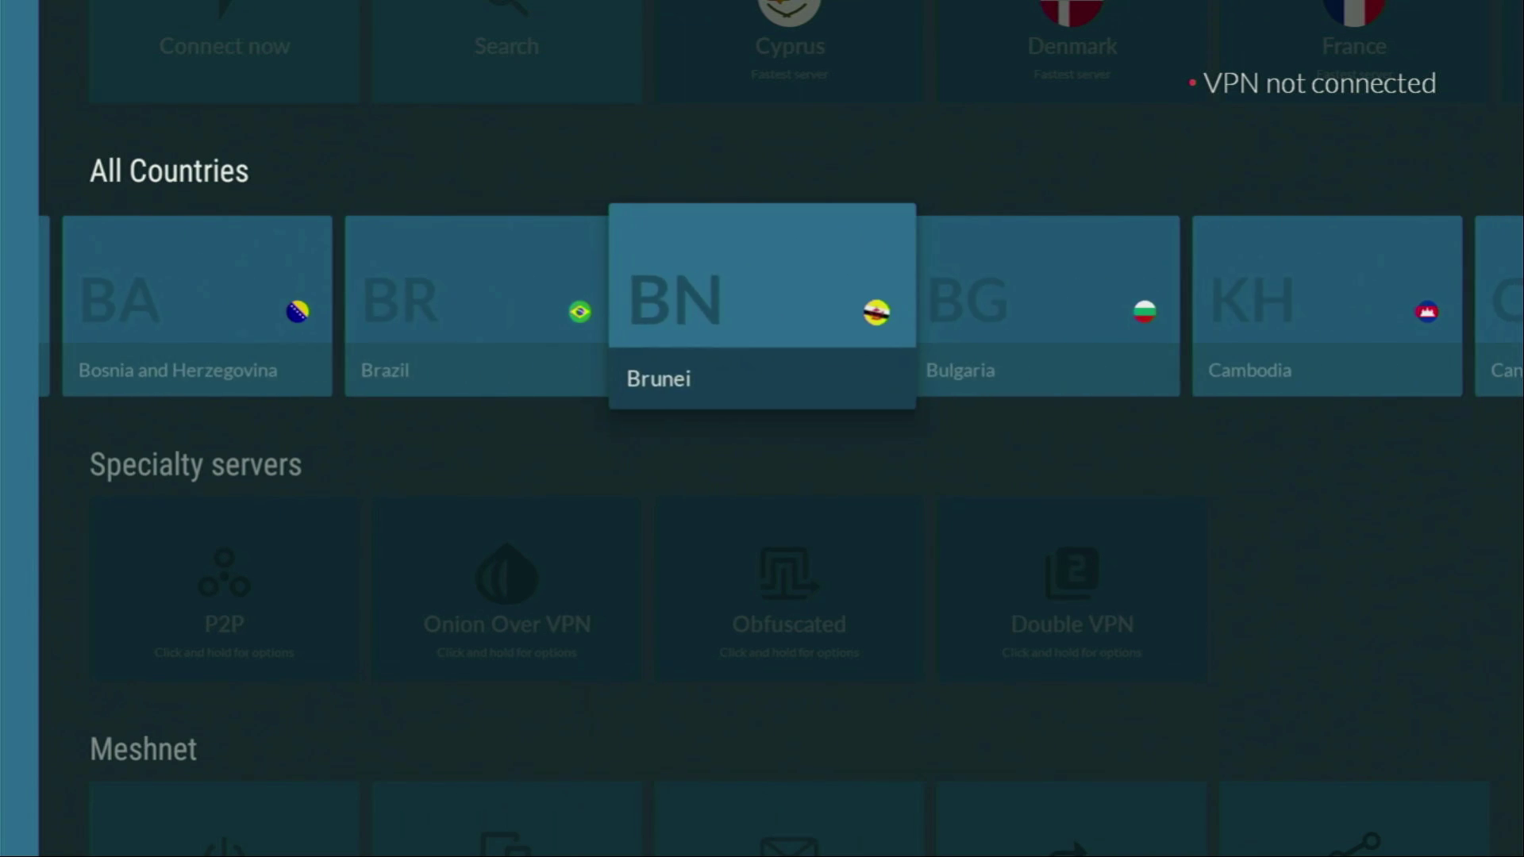
pyautogui.press('Right')
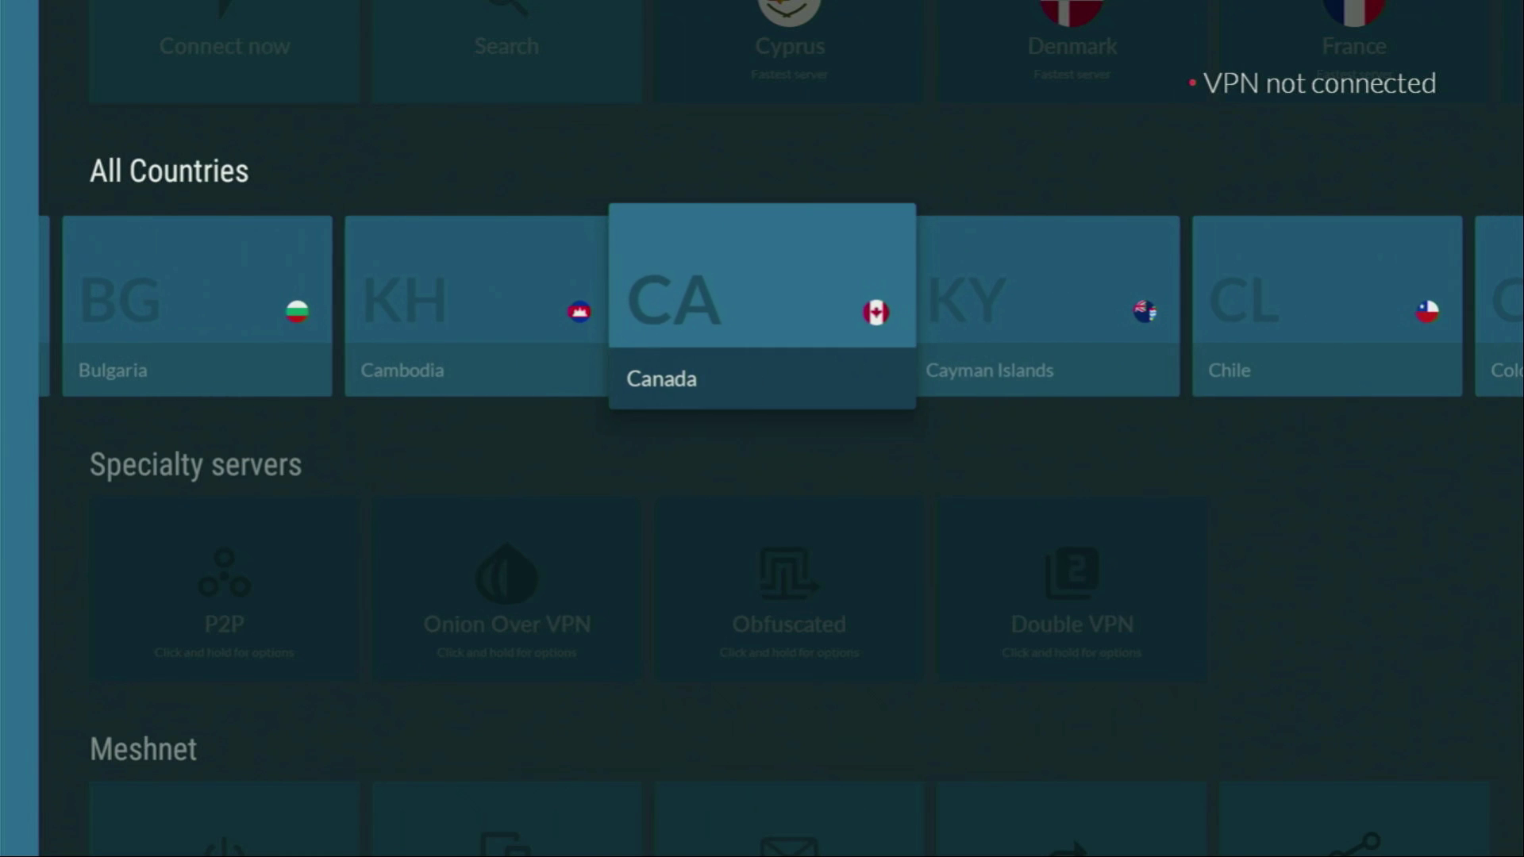
pyautogui.press('Right')
pyautogui.press('Right')
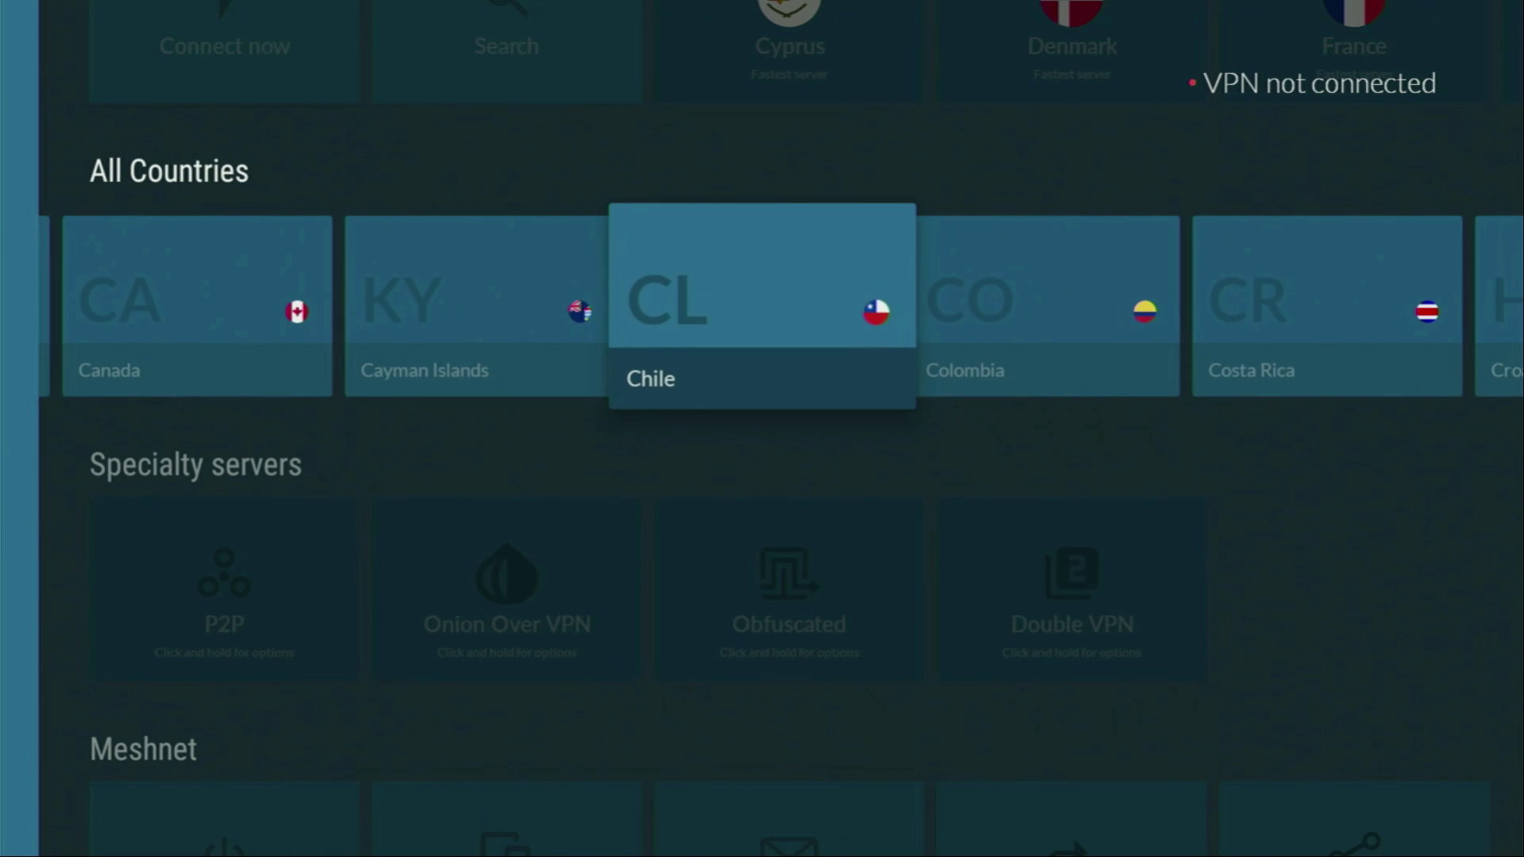
pyautogui.press('Right')
pyautogui.press('Right')
pyautogui.press('Right')
pyautogui.press('Right')
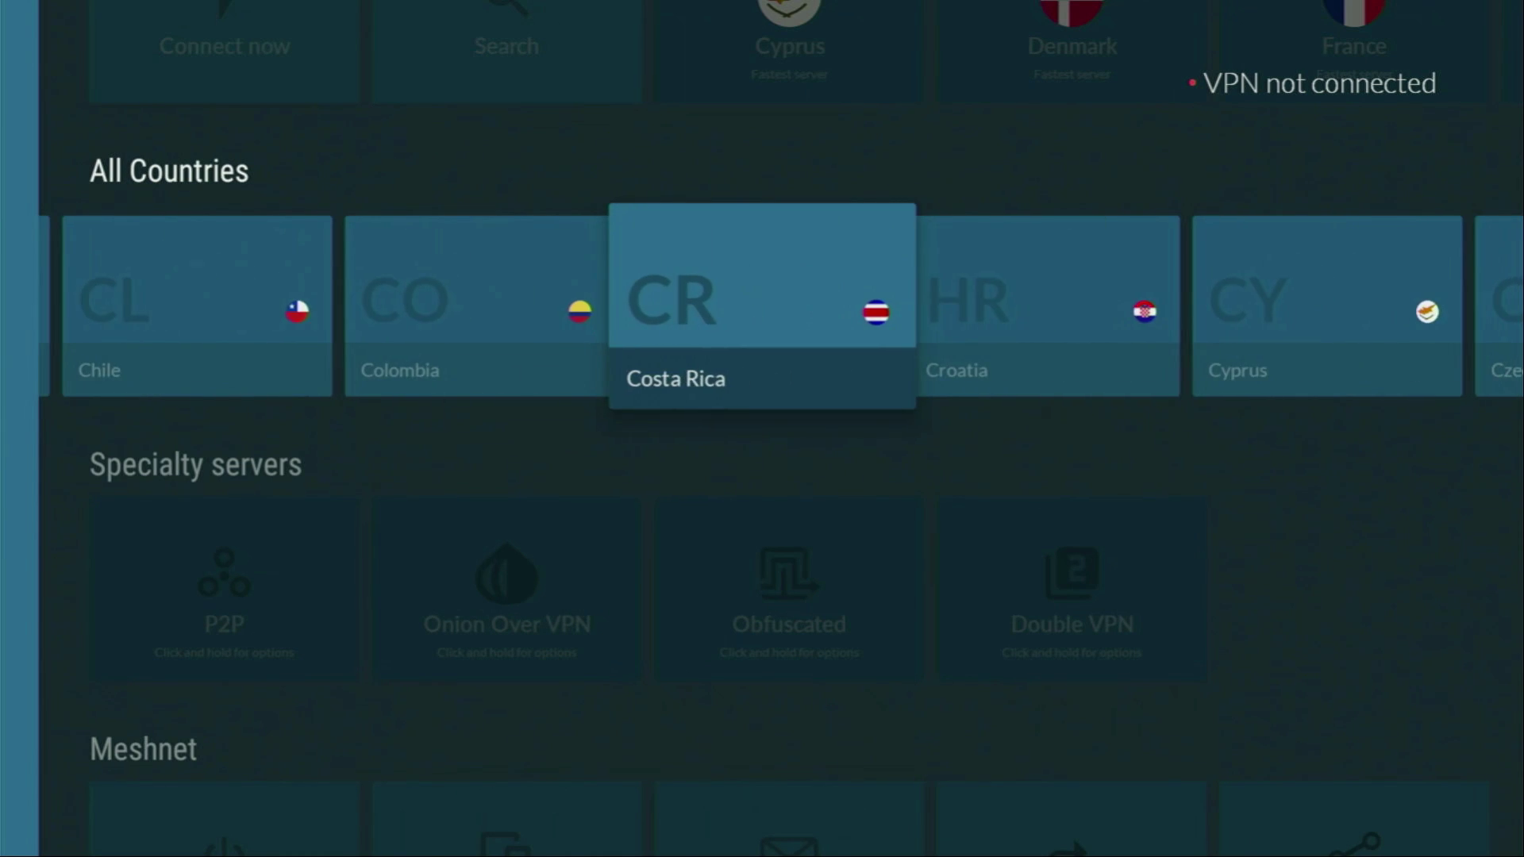
pyautogui.press('Right')
pyautogui.press('Right')
pyautogui.press('Right')
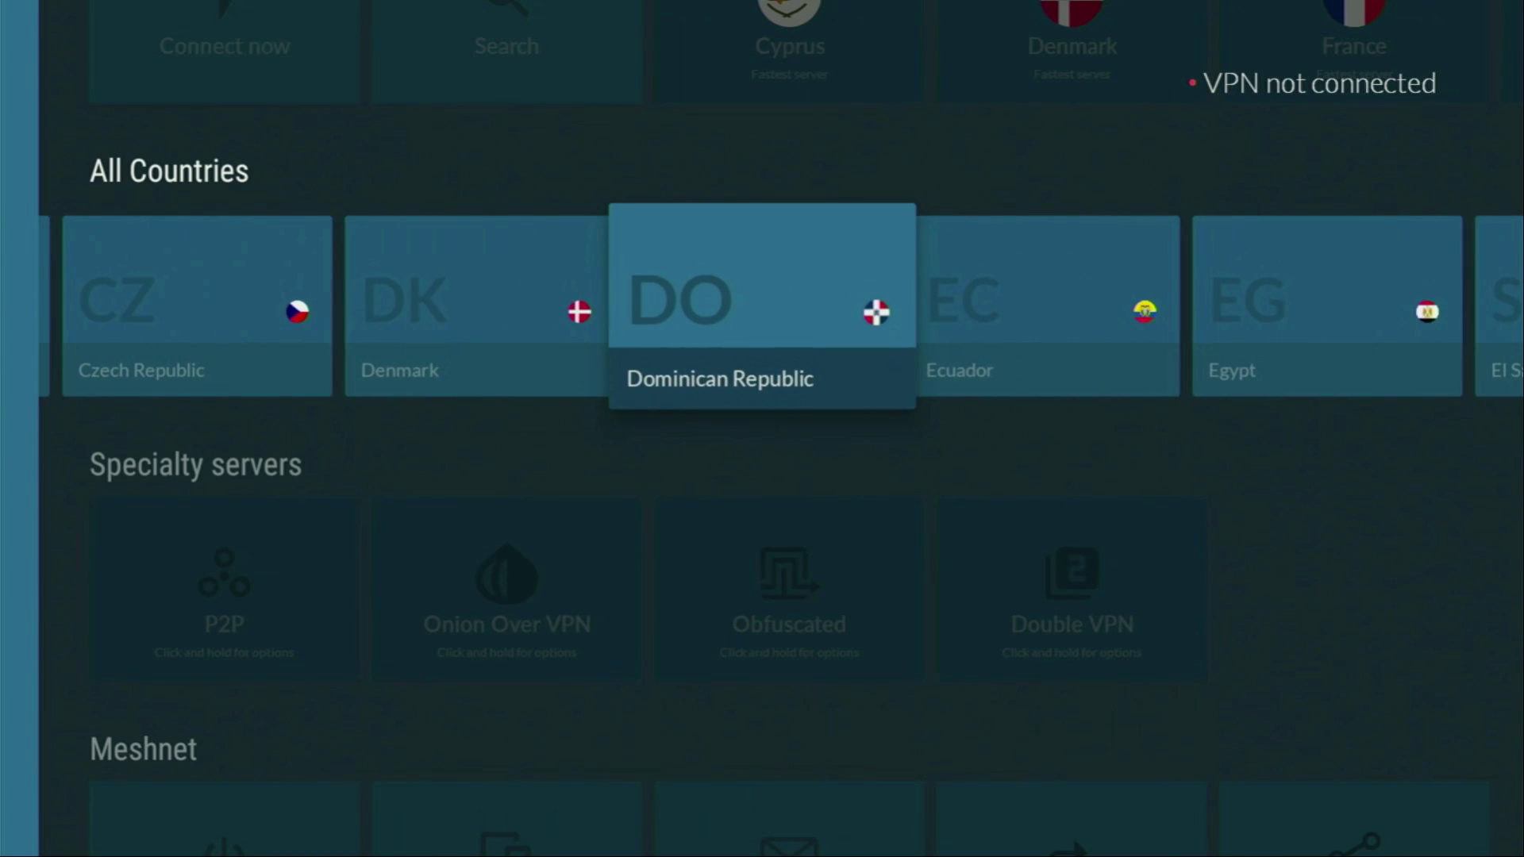
pyautogui.press('Right')
pyautogui.press('Left')
pyautogui.press('Left')
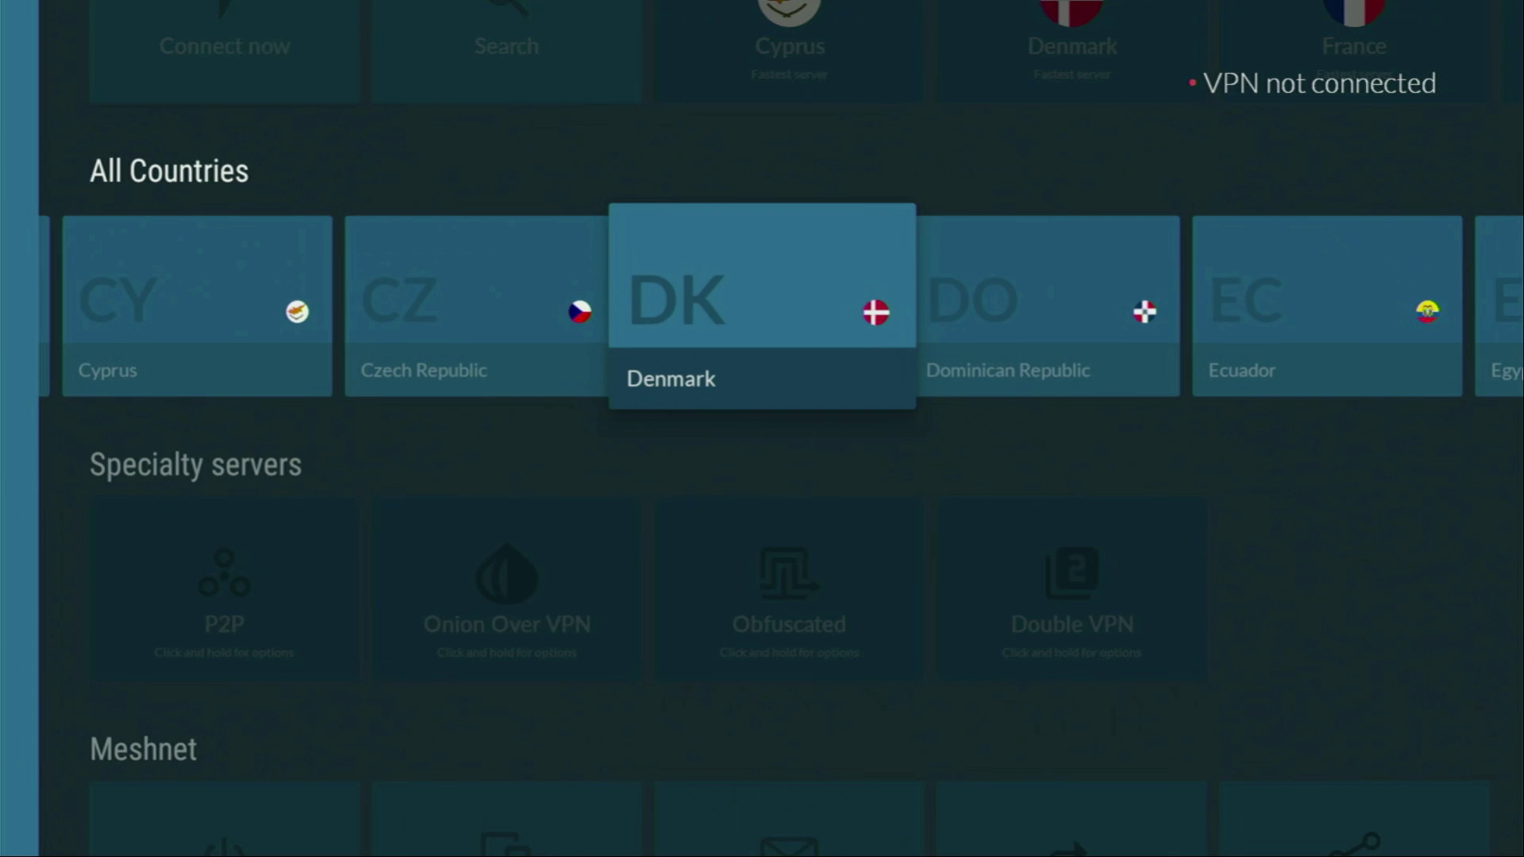
pyautogui.press('Return')
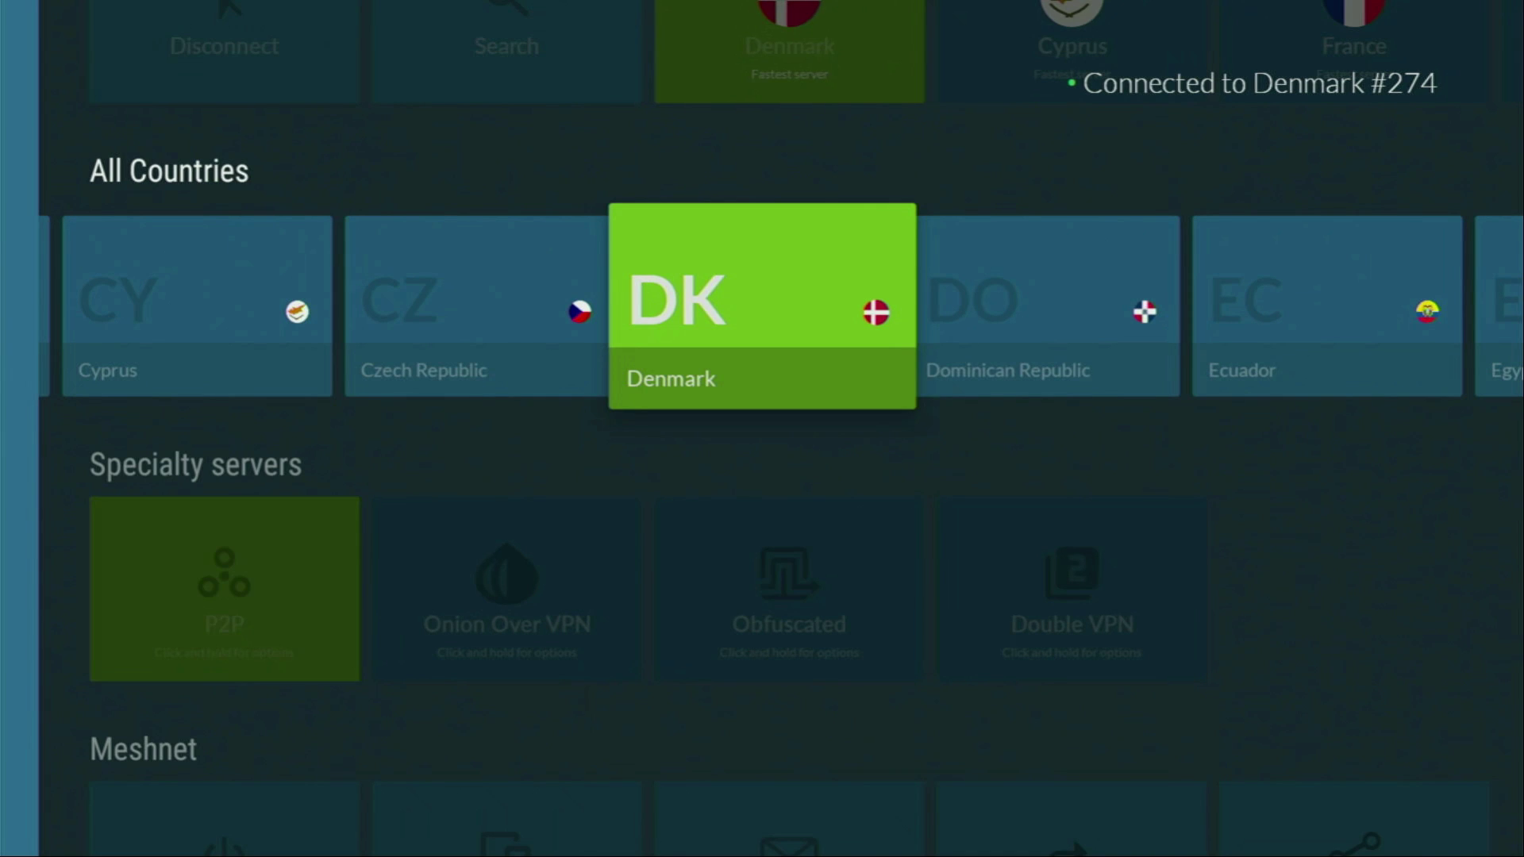
# Browse the fastest-server shortcuts and the country list while connected to Denmark #274.
pyautogui.press('Right')
pyautogui.press('Right')
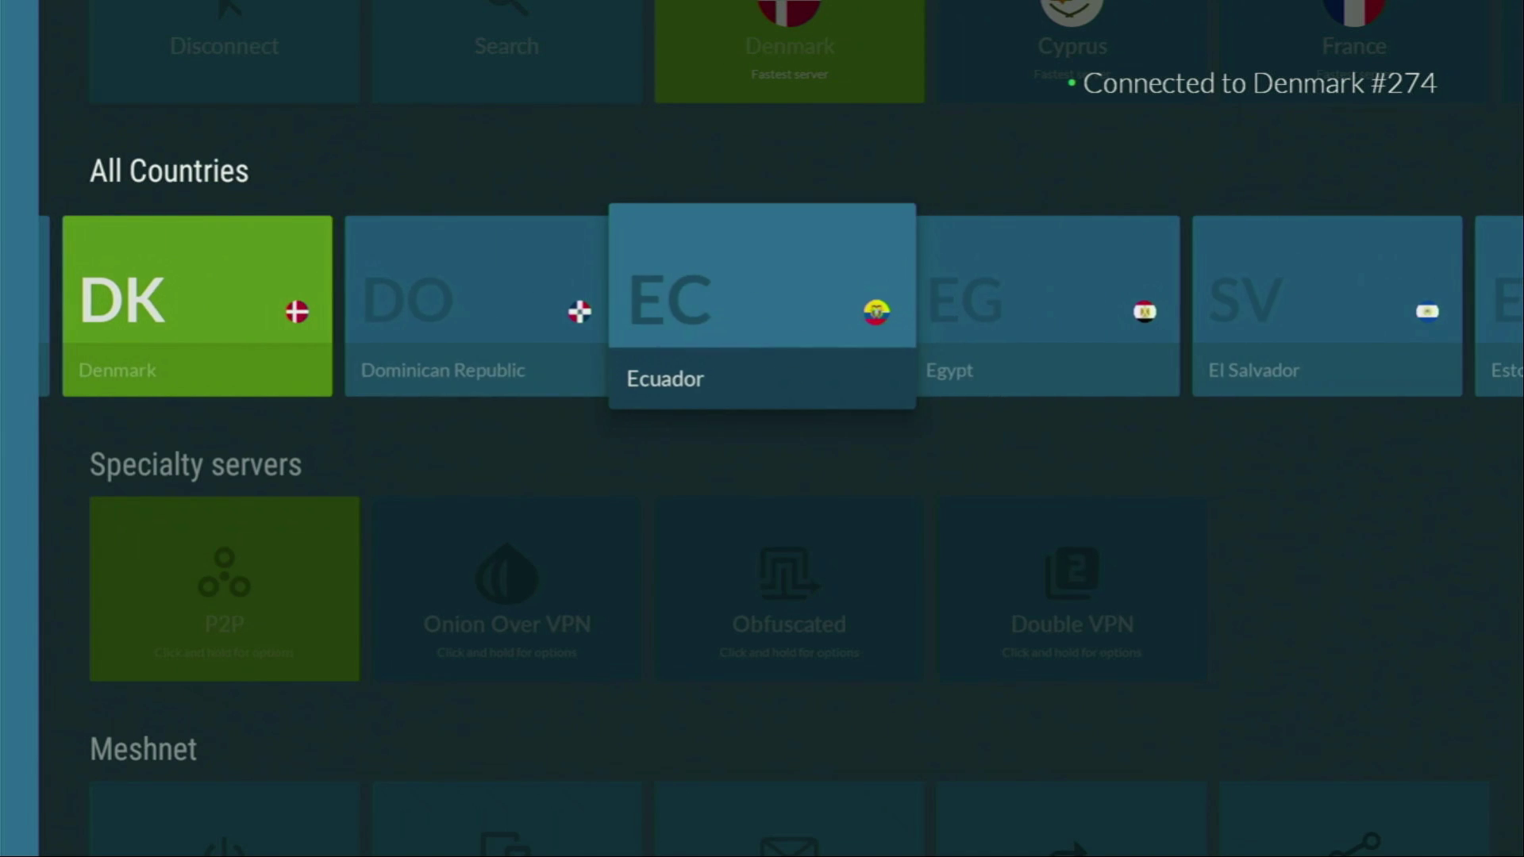
pyautogui.press('Up')
pyautogui.press('Right')
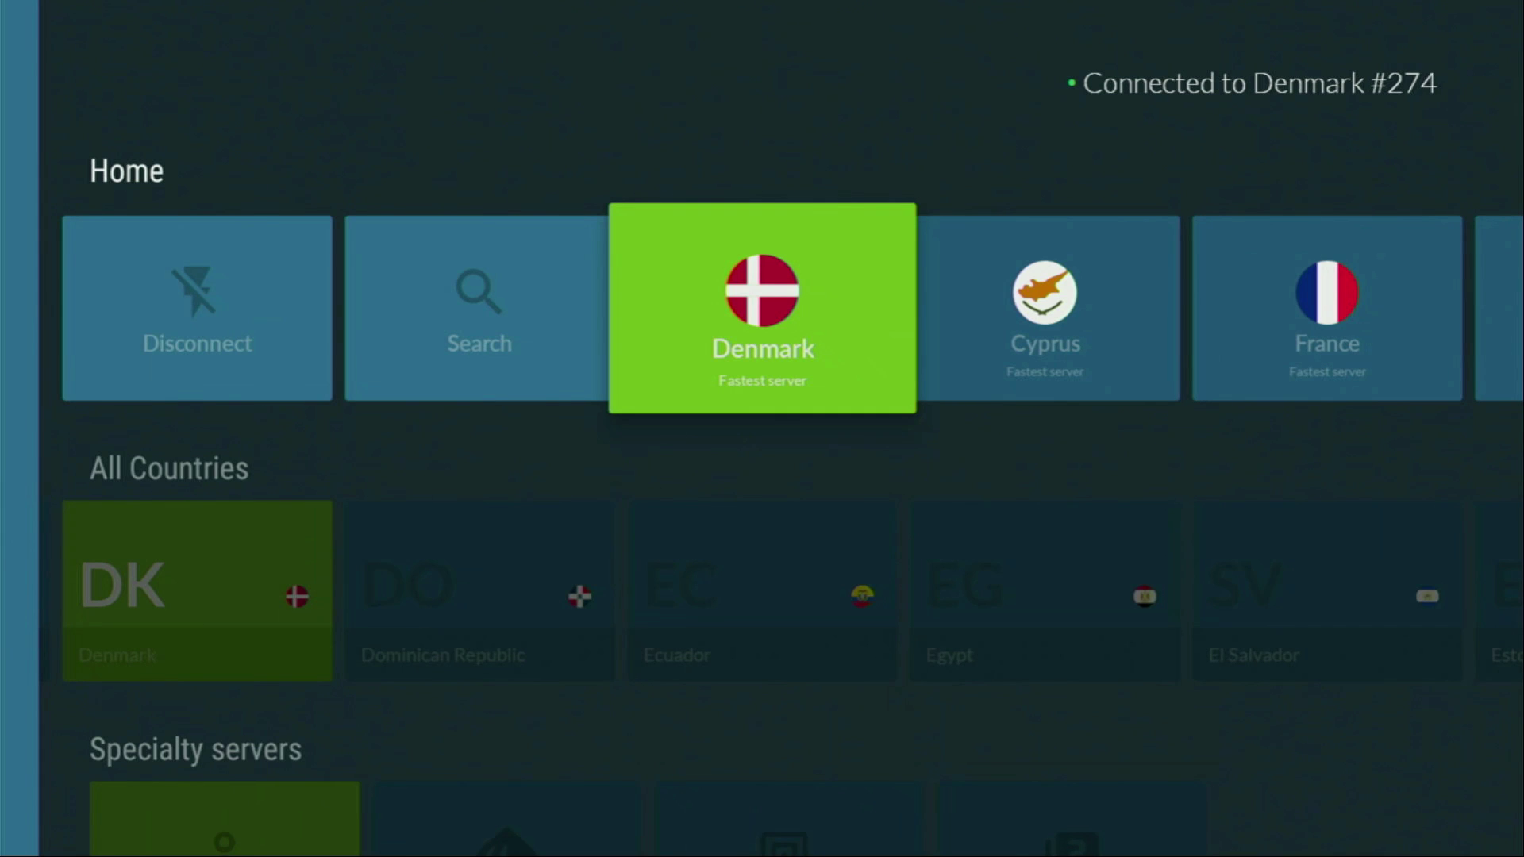
pyautogui.press('Right')
pyautogui.press('Right')
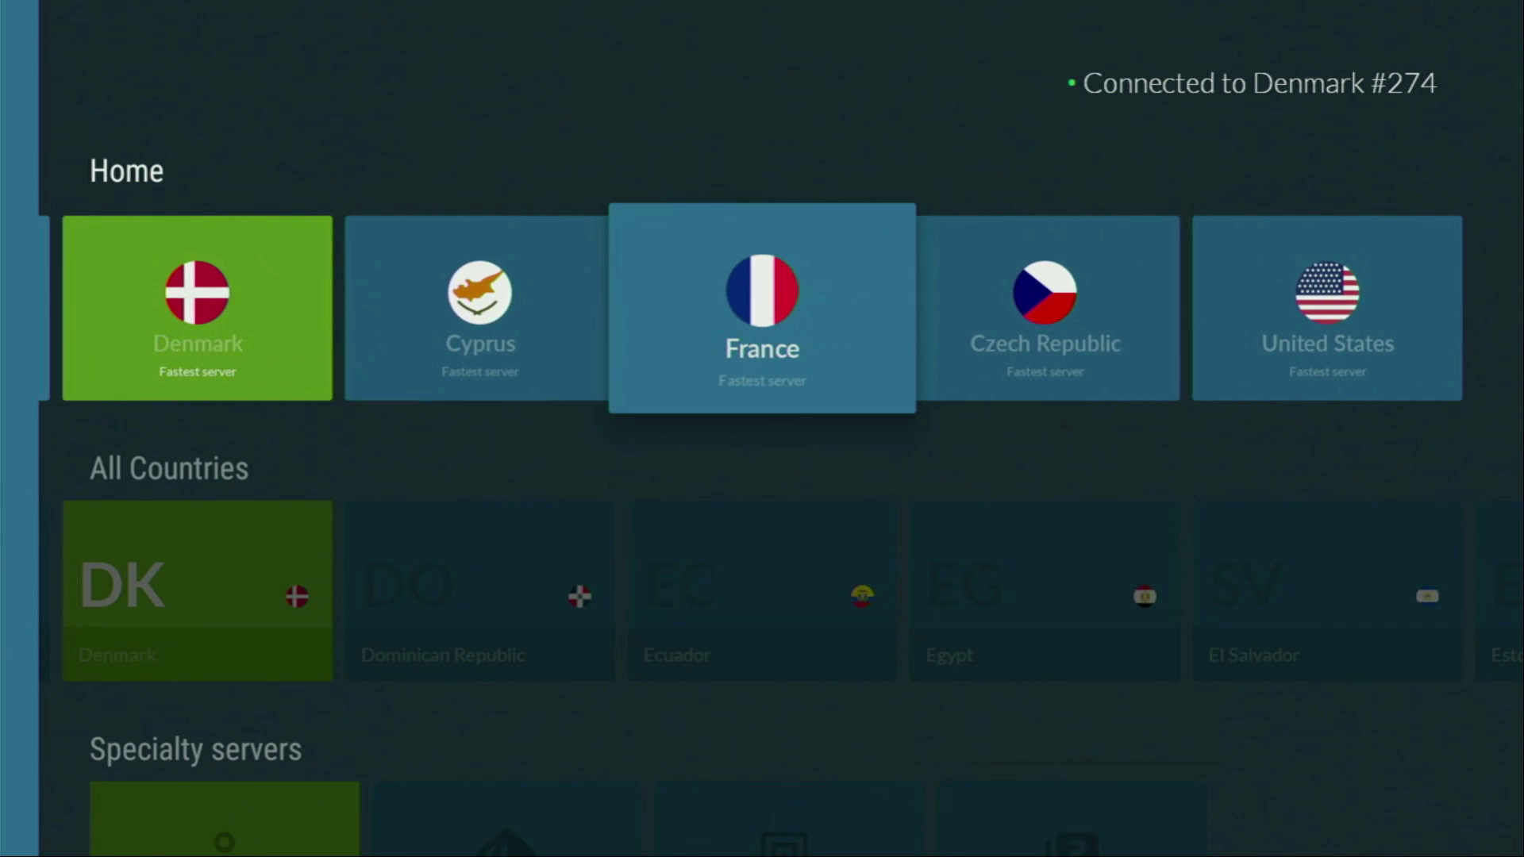
pyautogui.press('Right')
pyautogui.press('Down')
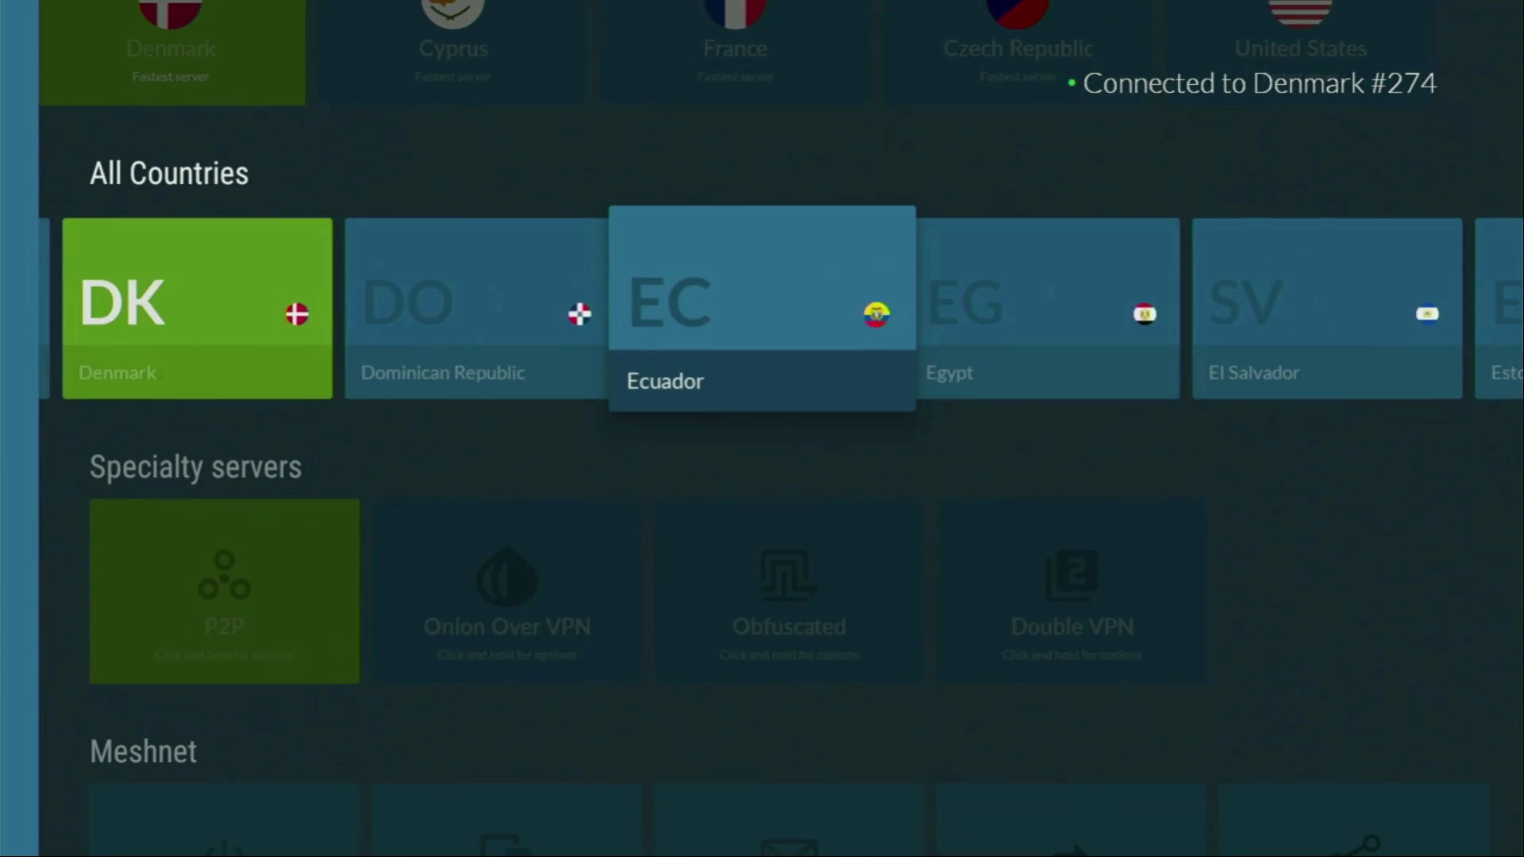
pyautogui.press('Right')
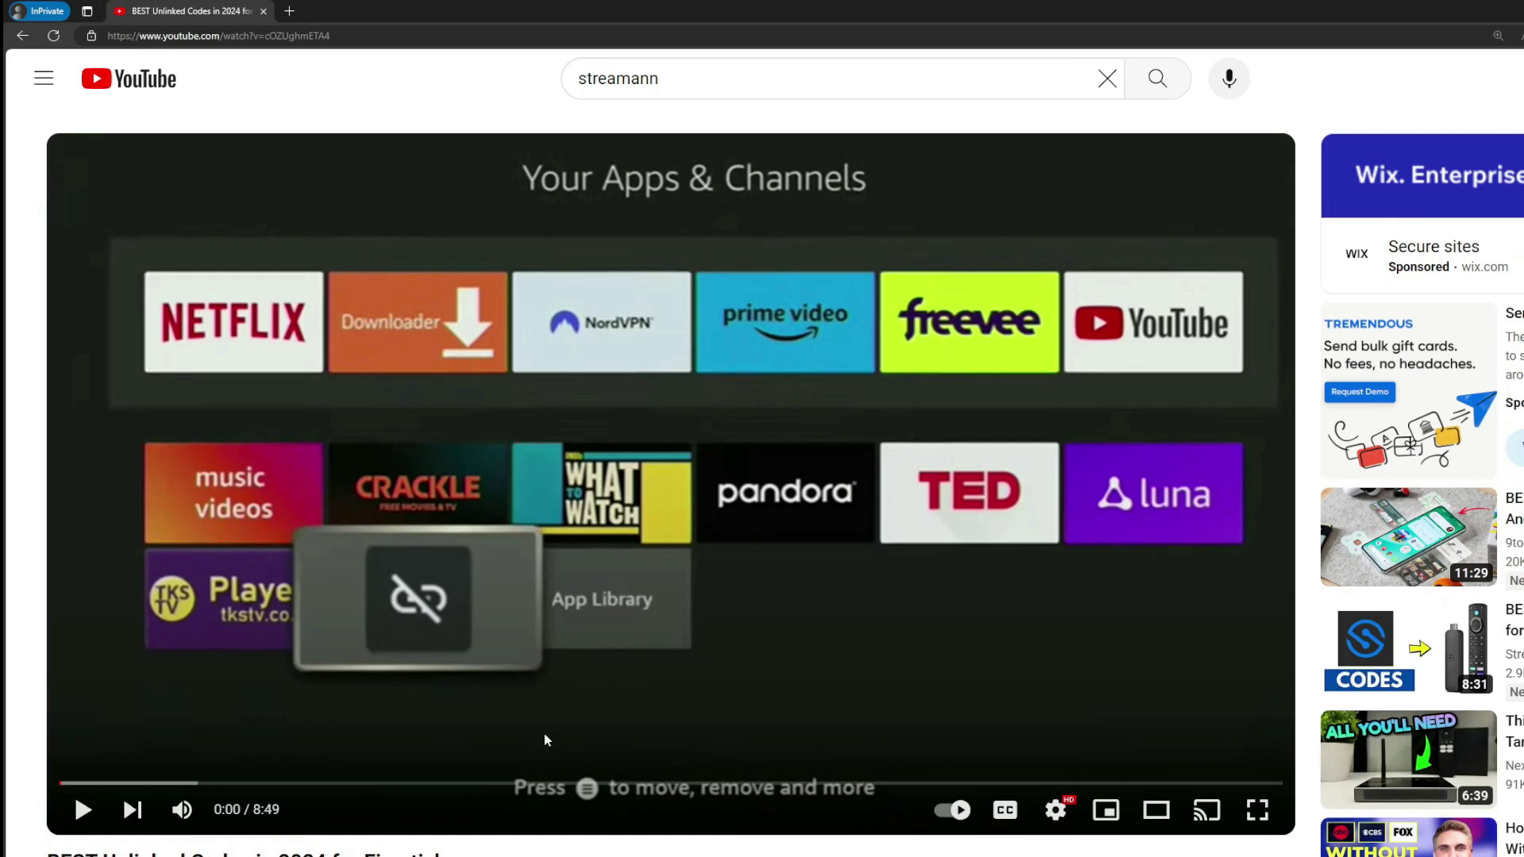
# Expand the video description and open the topvpnoffer.com link, highlighting the 3 months extra offer.
pyautogui.scroll(-7, 544, 739)
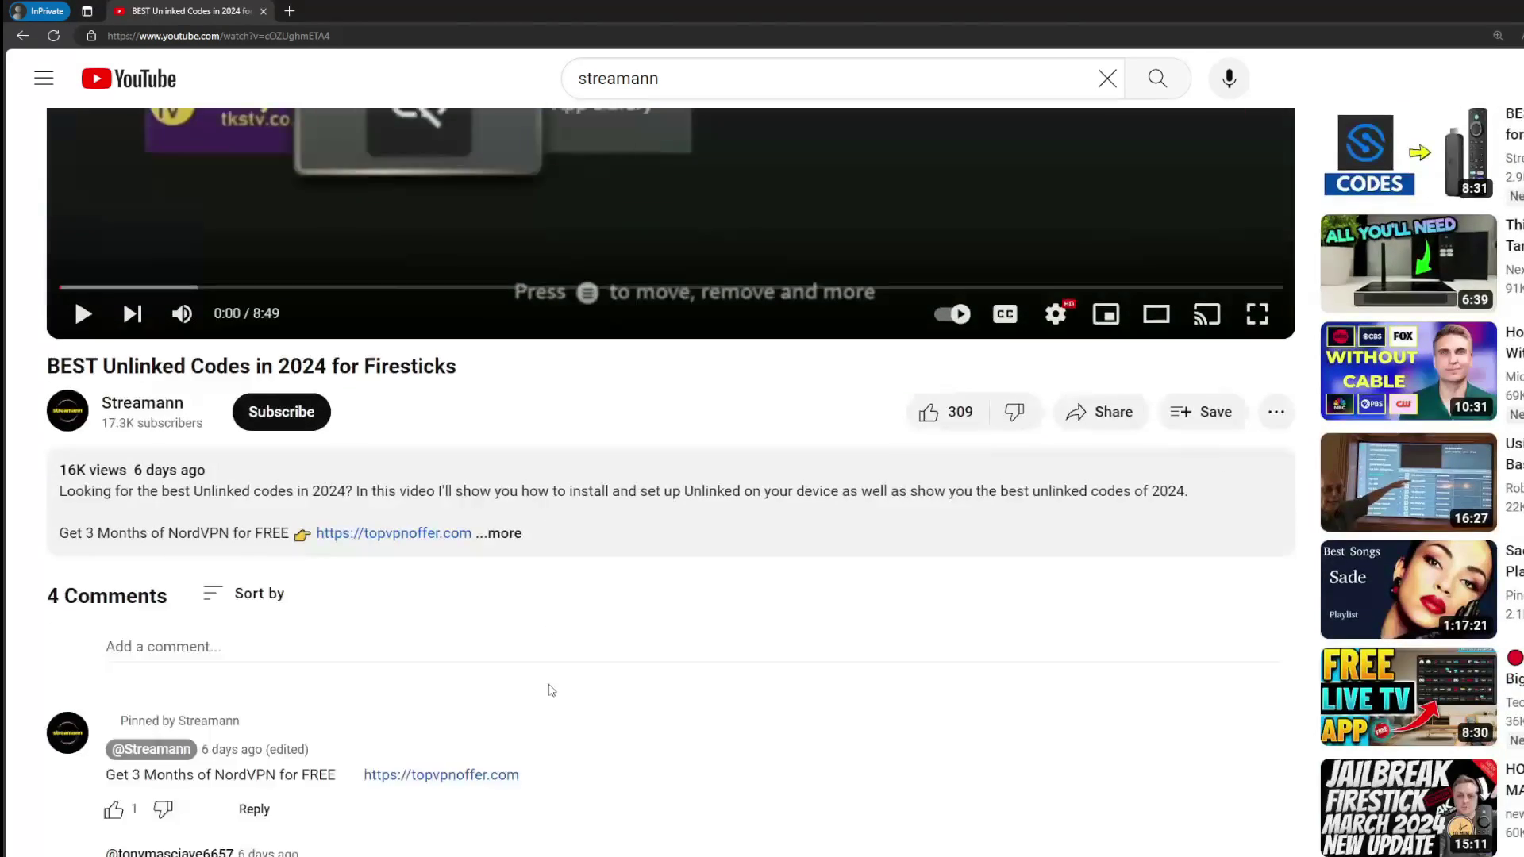
pyautogui.click(508, 486)
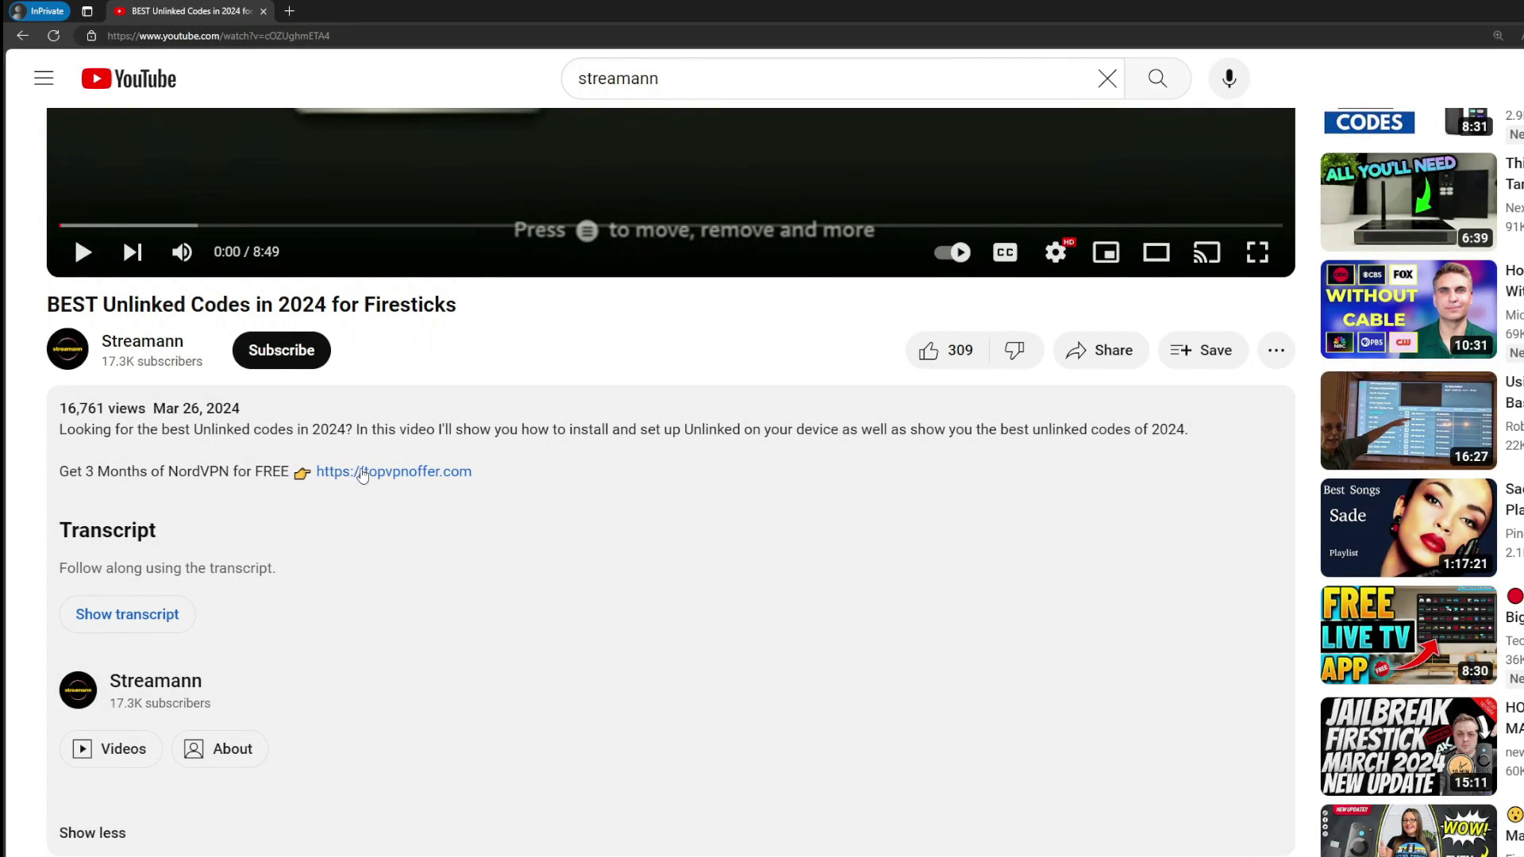
pyautogui.scroll(-5, 381, 484)
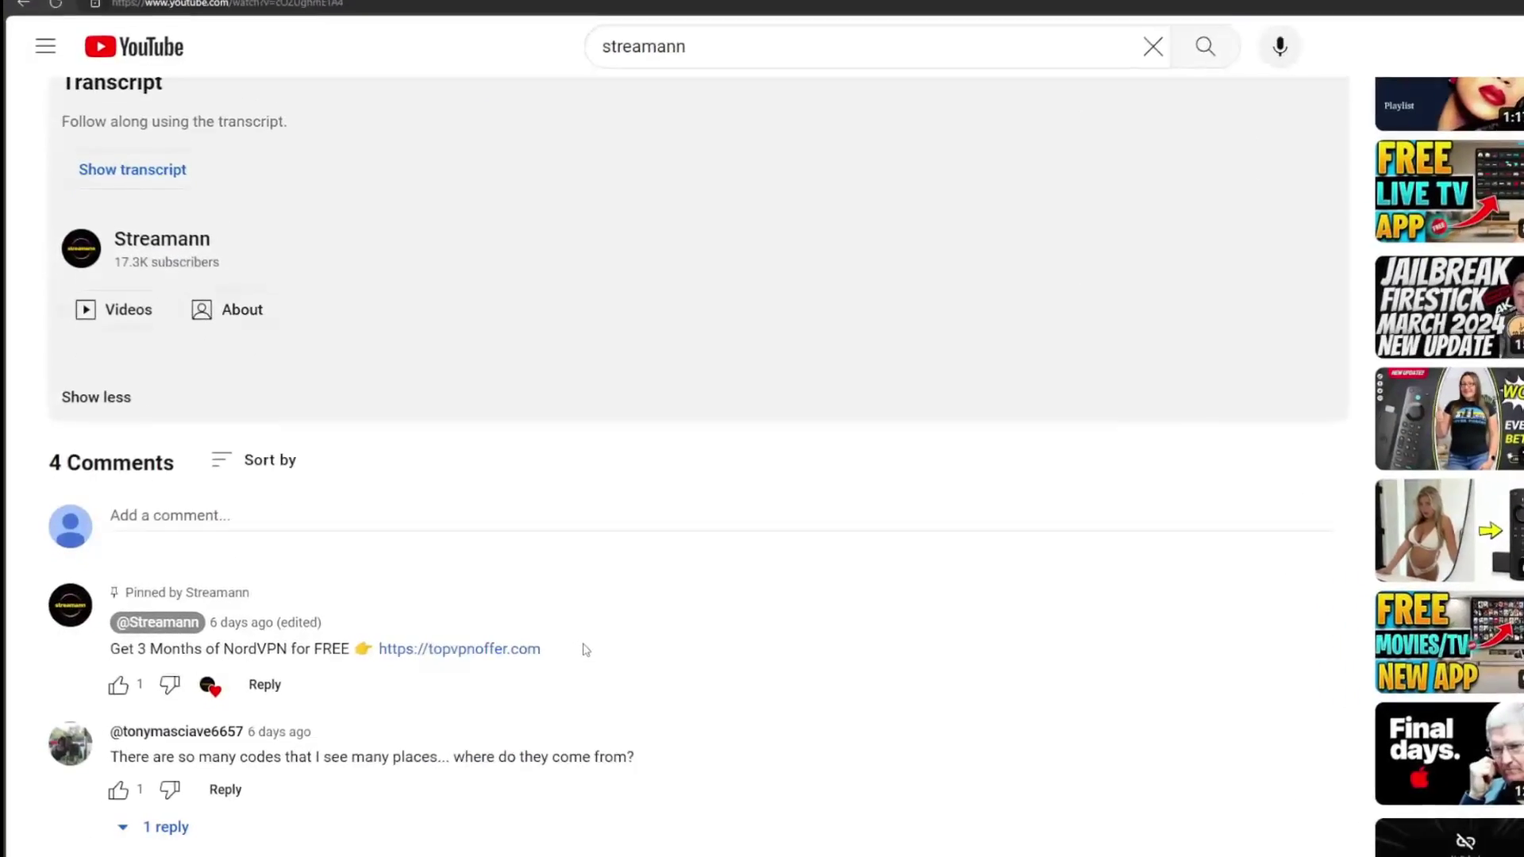
pyautogui.moveTo(585, 649); pyautogui.dragTo(380, 650)
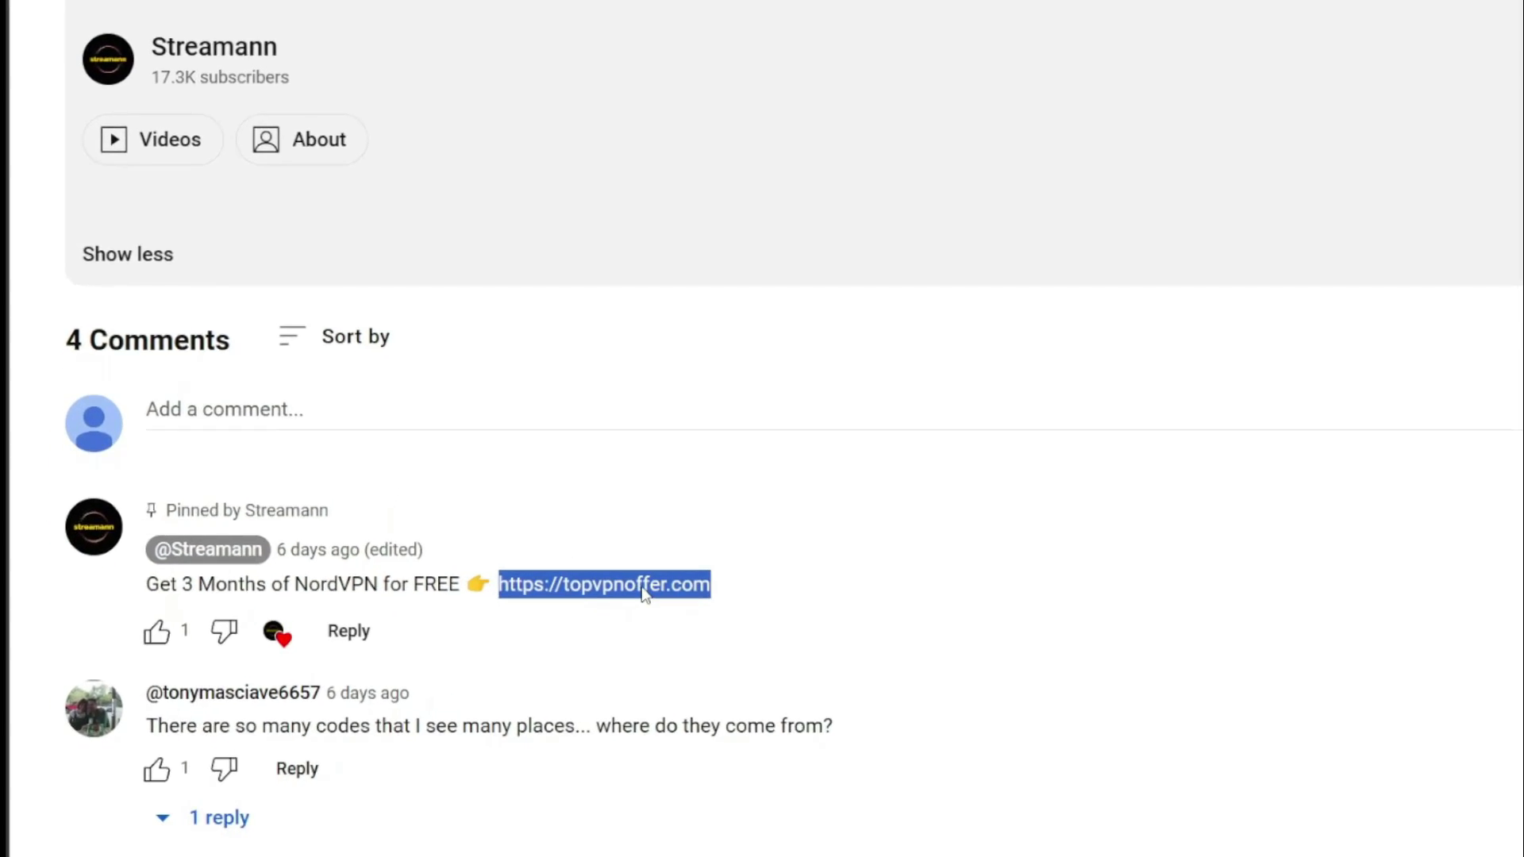
pyautogui.click(644, 587)
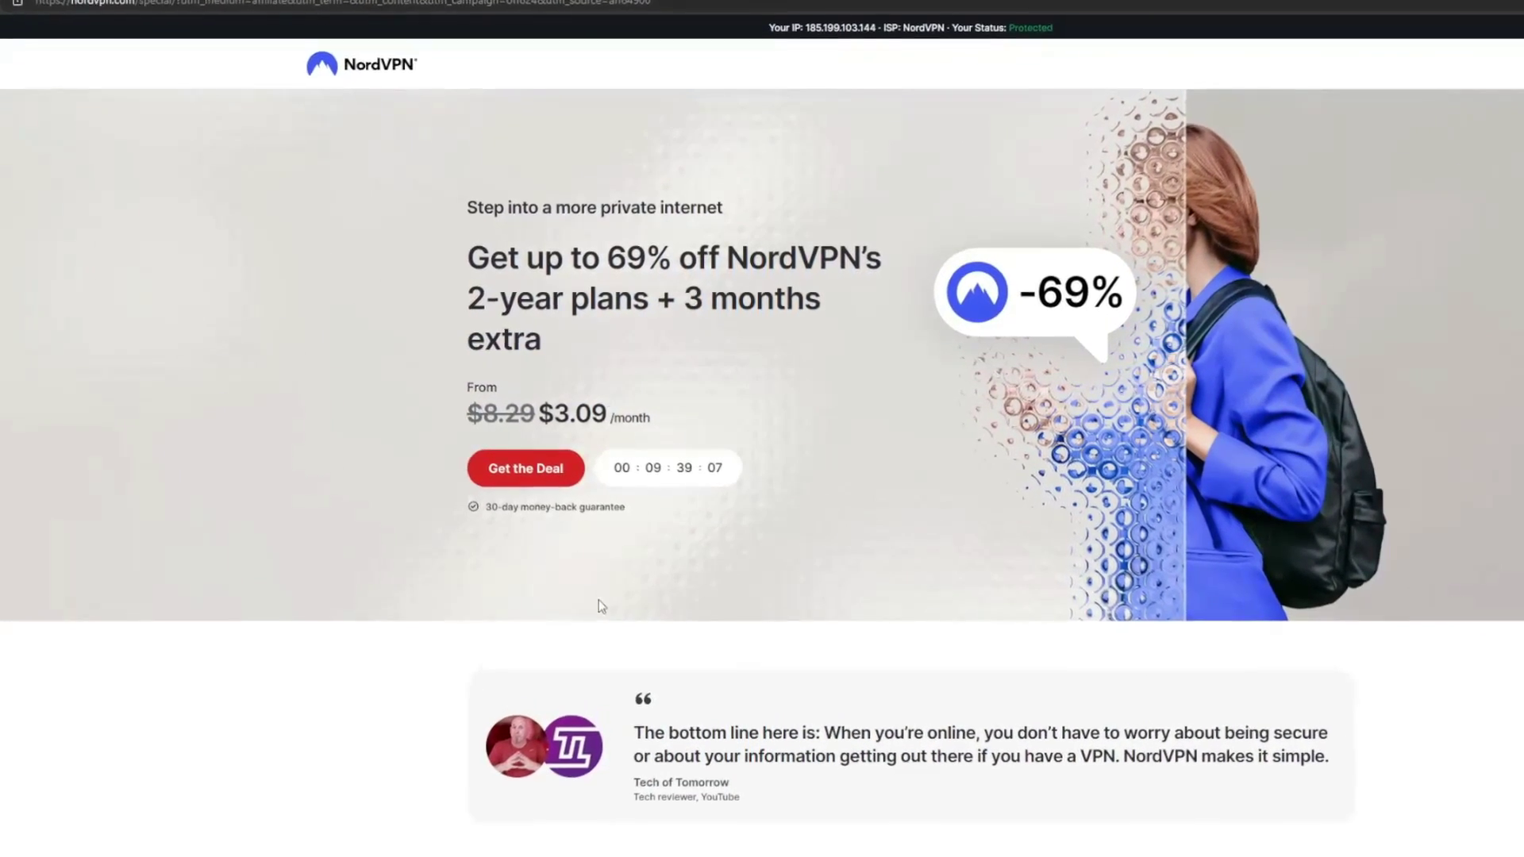
pyautogui.moveTo(682, 298); pyautogui.dragTo(843, 334)
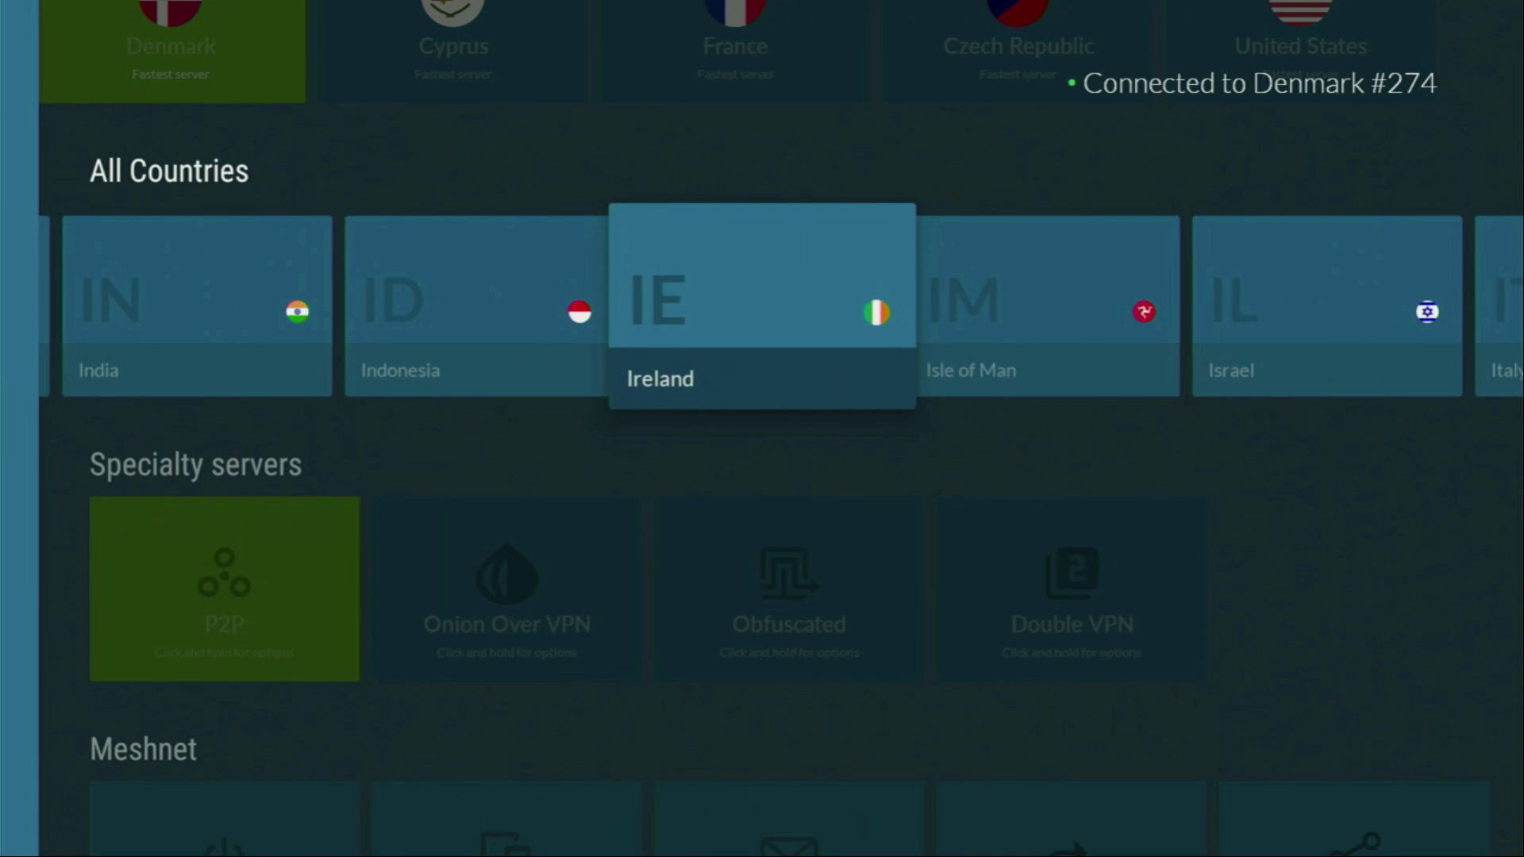
# Browse the All Countries row, then return to the connected Denmark quick-connect tile.
pyautogui.press('Right')
pyautogui.press('Right')
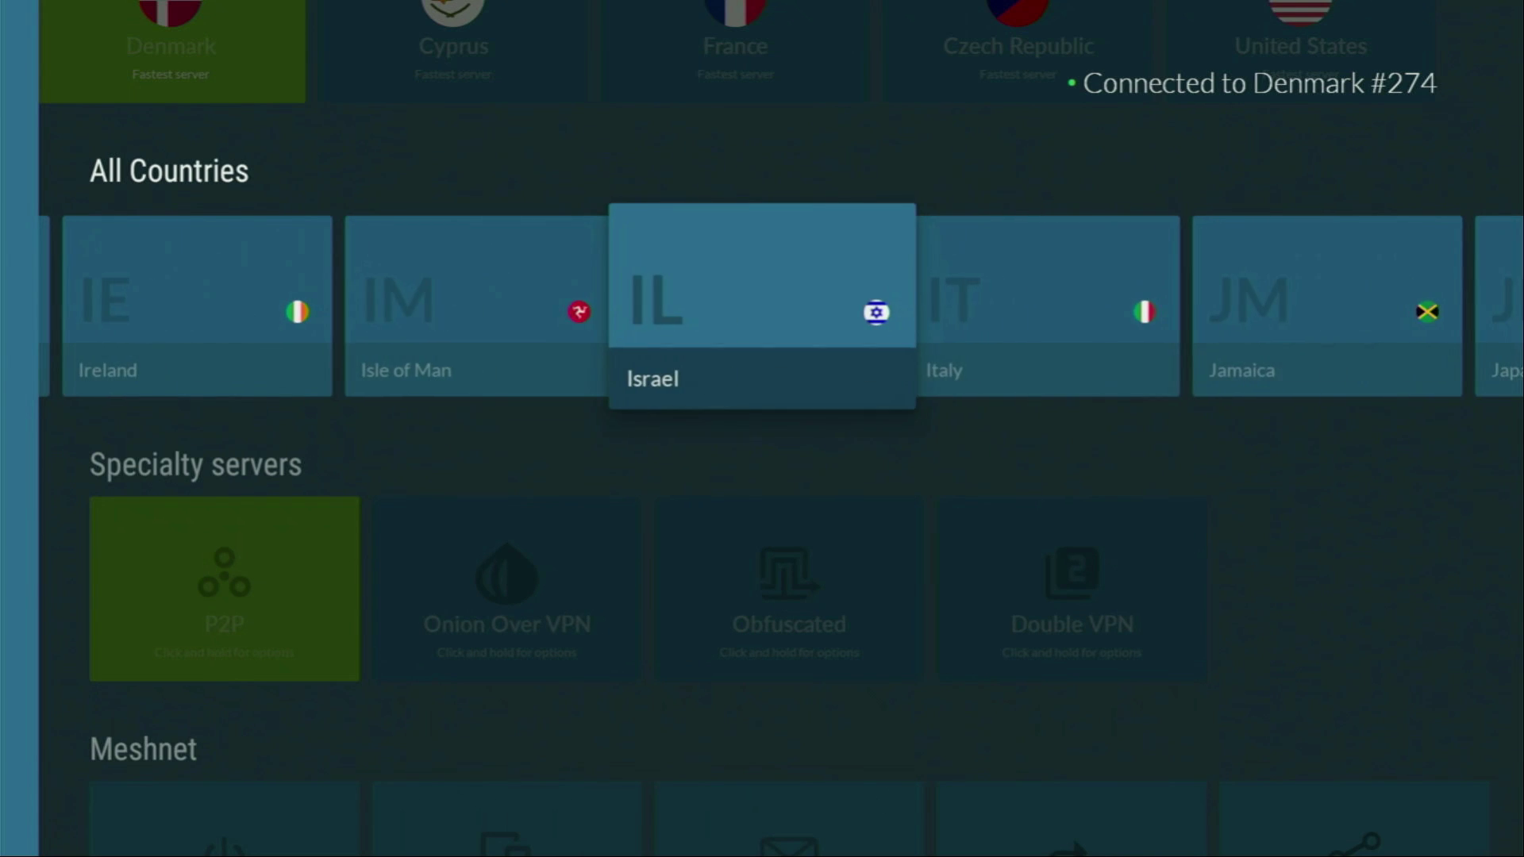
pyautogui.press('Right')
pyautogui.press('Right')
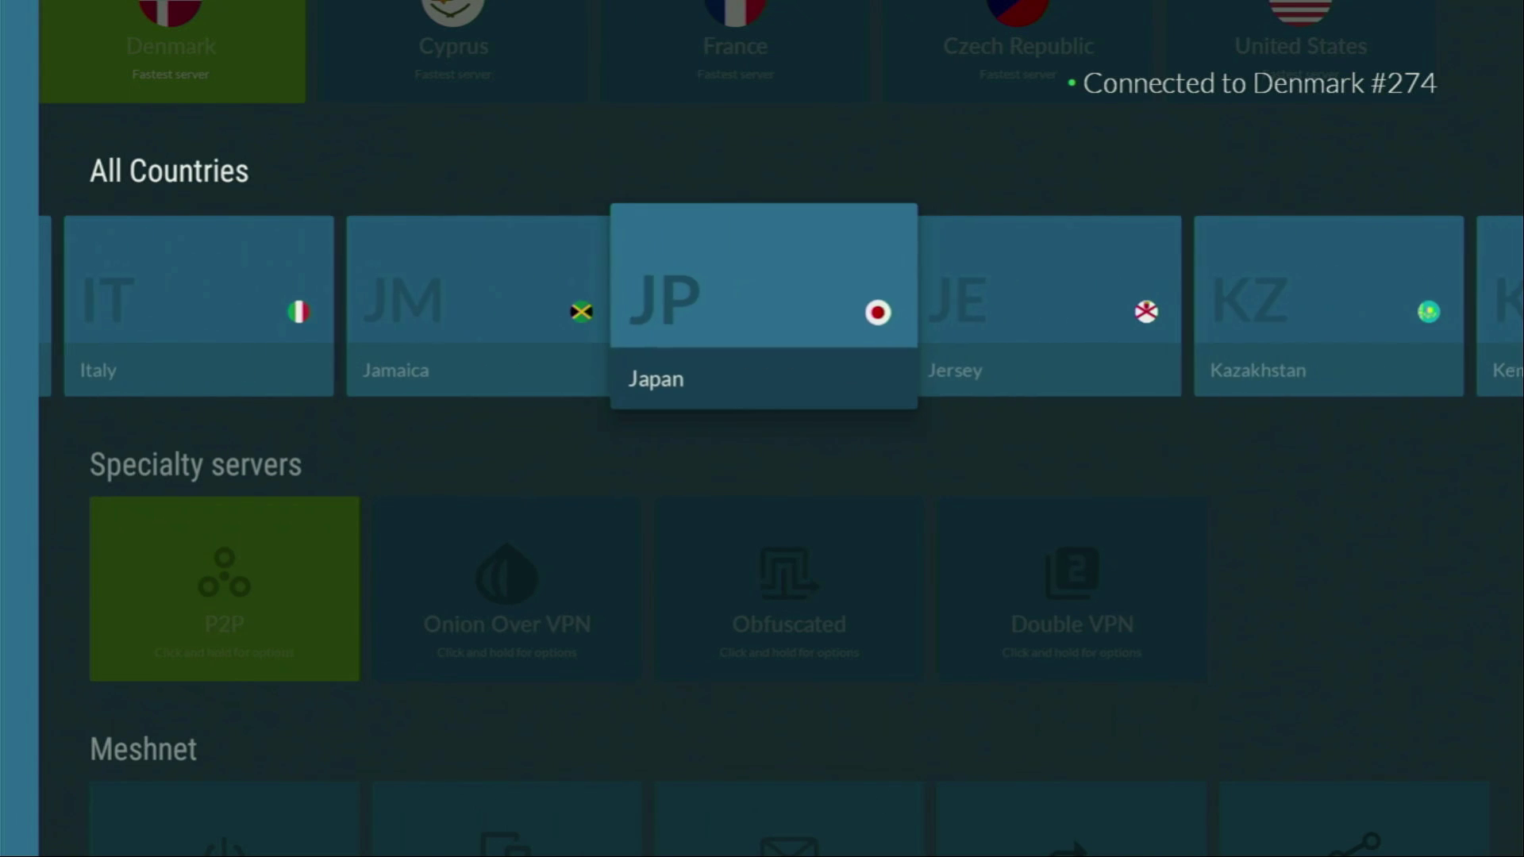
pyautogui.press('Right')
pyautogui.press('Right')
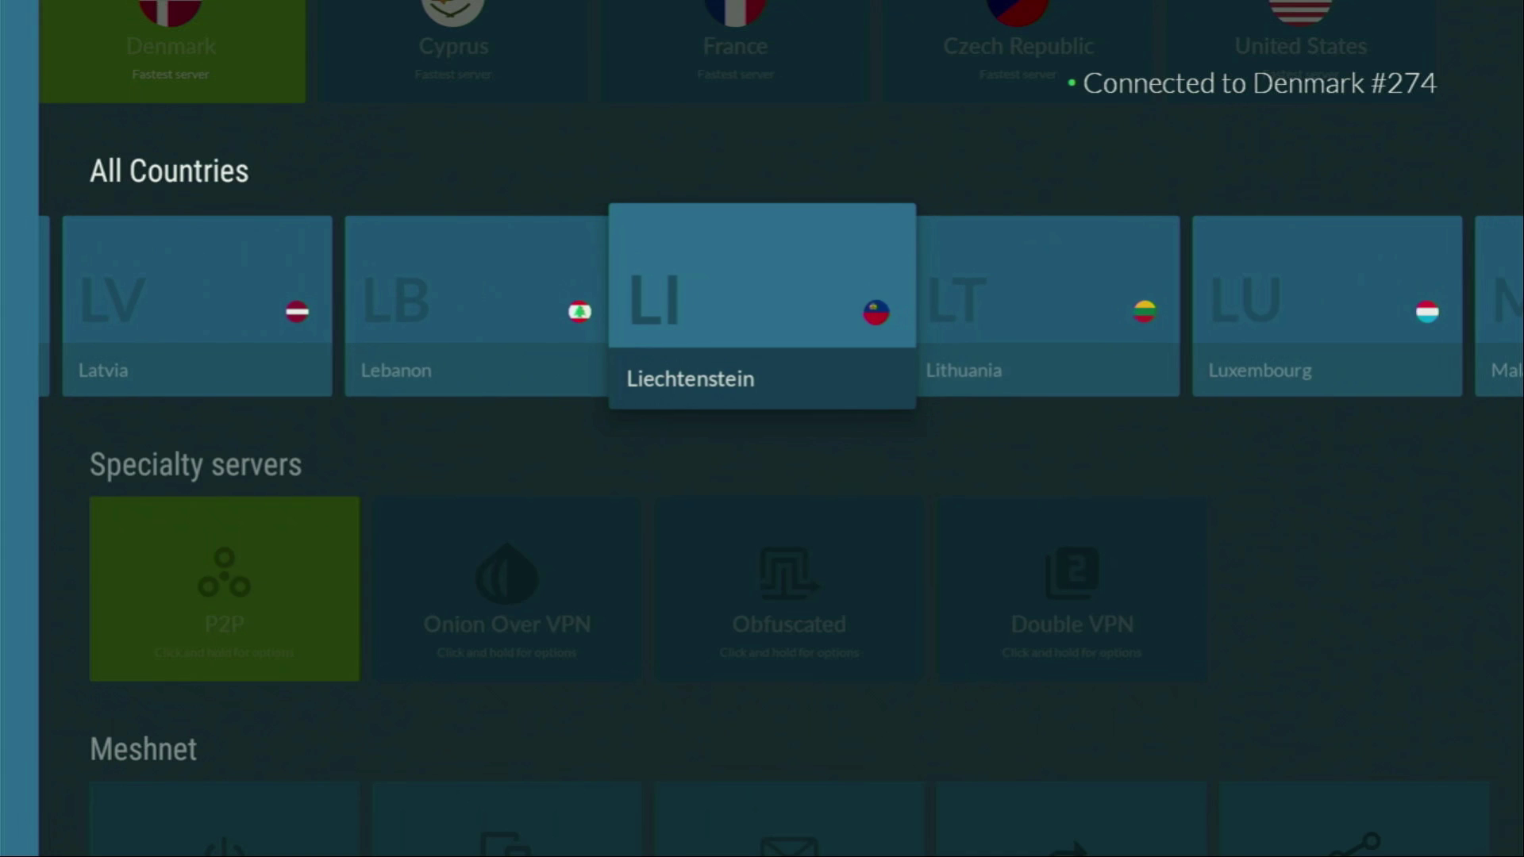
pyautogui.press('Up')
pyautogui.press('Left')
pyautogui.press('Left')
pyautogui.press('Left')
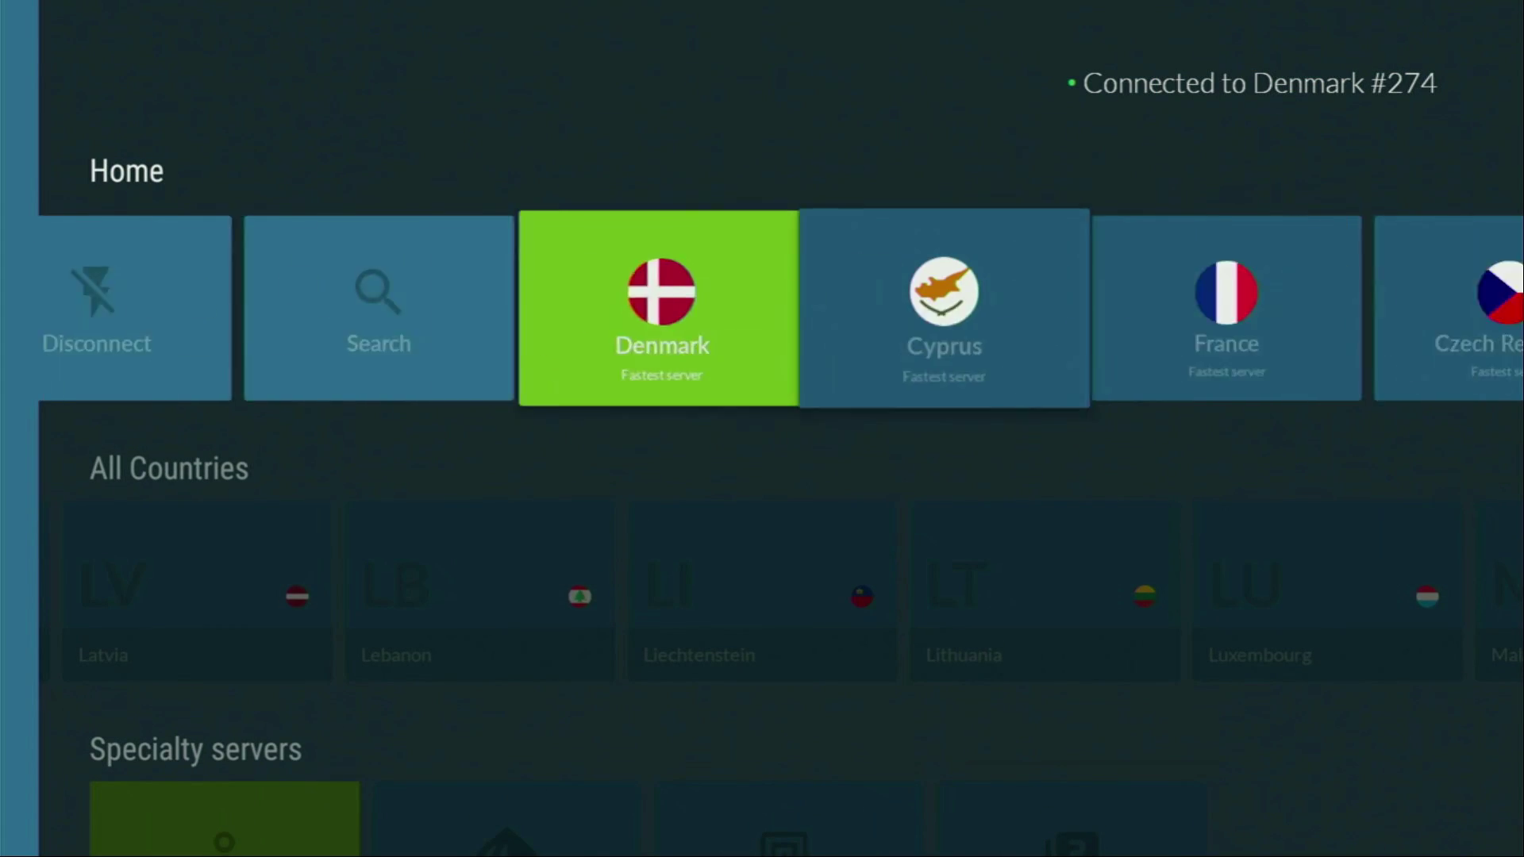
# Leave NordVPN, launch Downloader, and select its URL field on the Home section.
pyautogui.press('Escape')
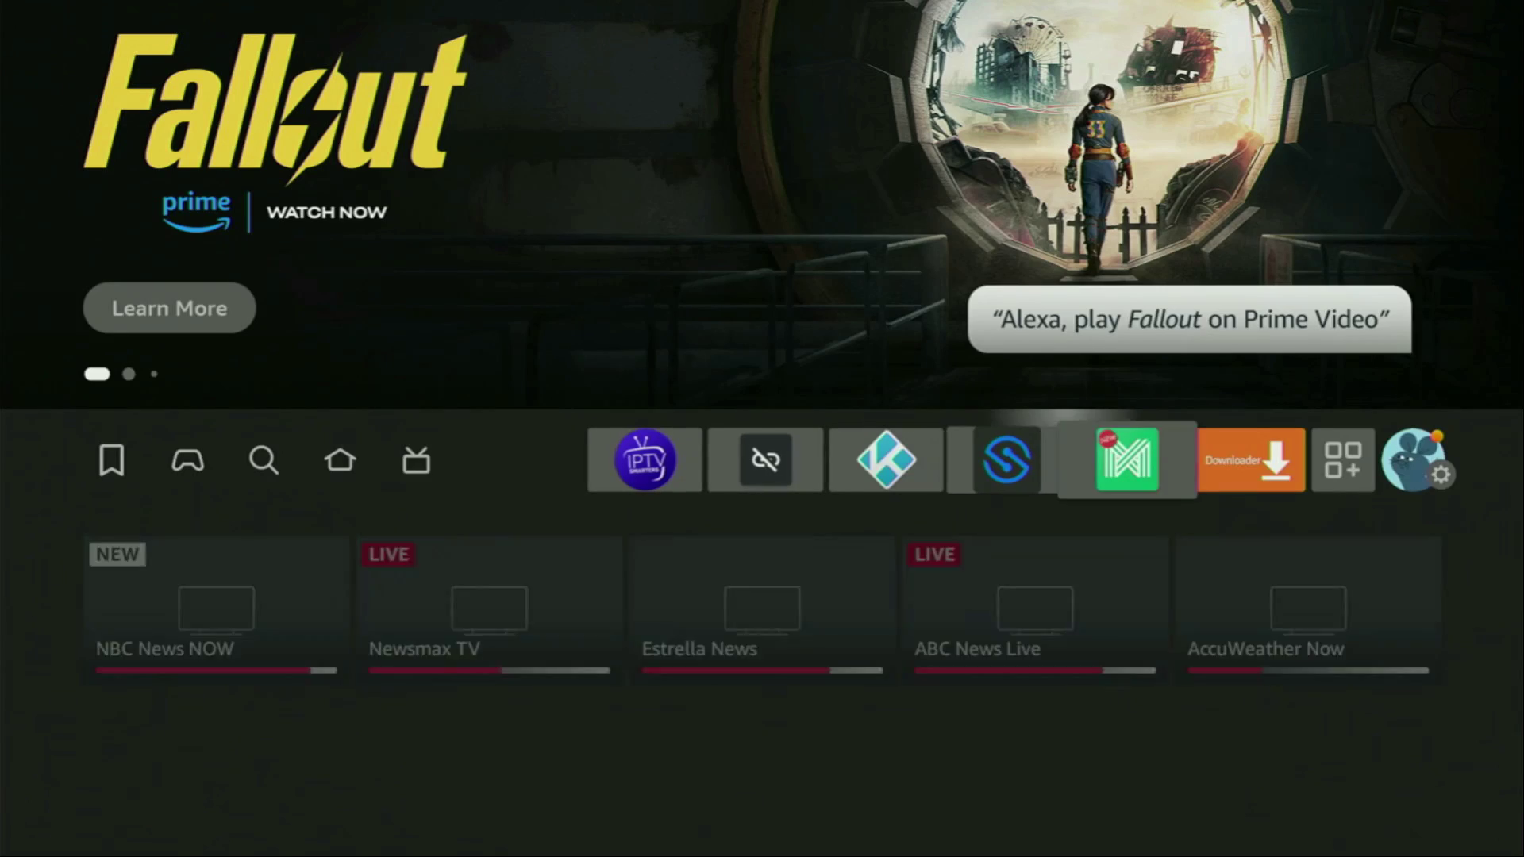
pyautogui.press('Right')
pyautogui.press('Return')
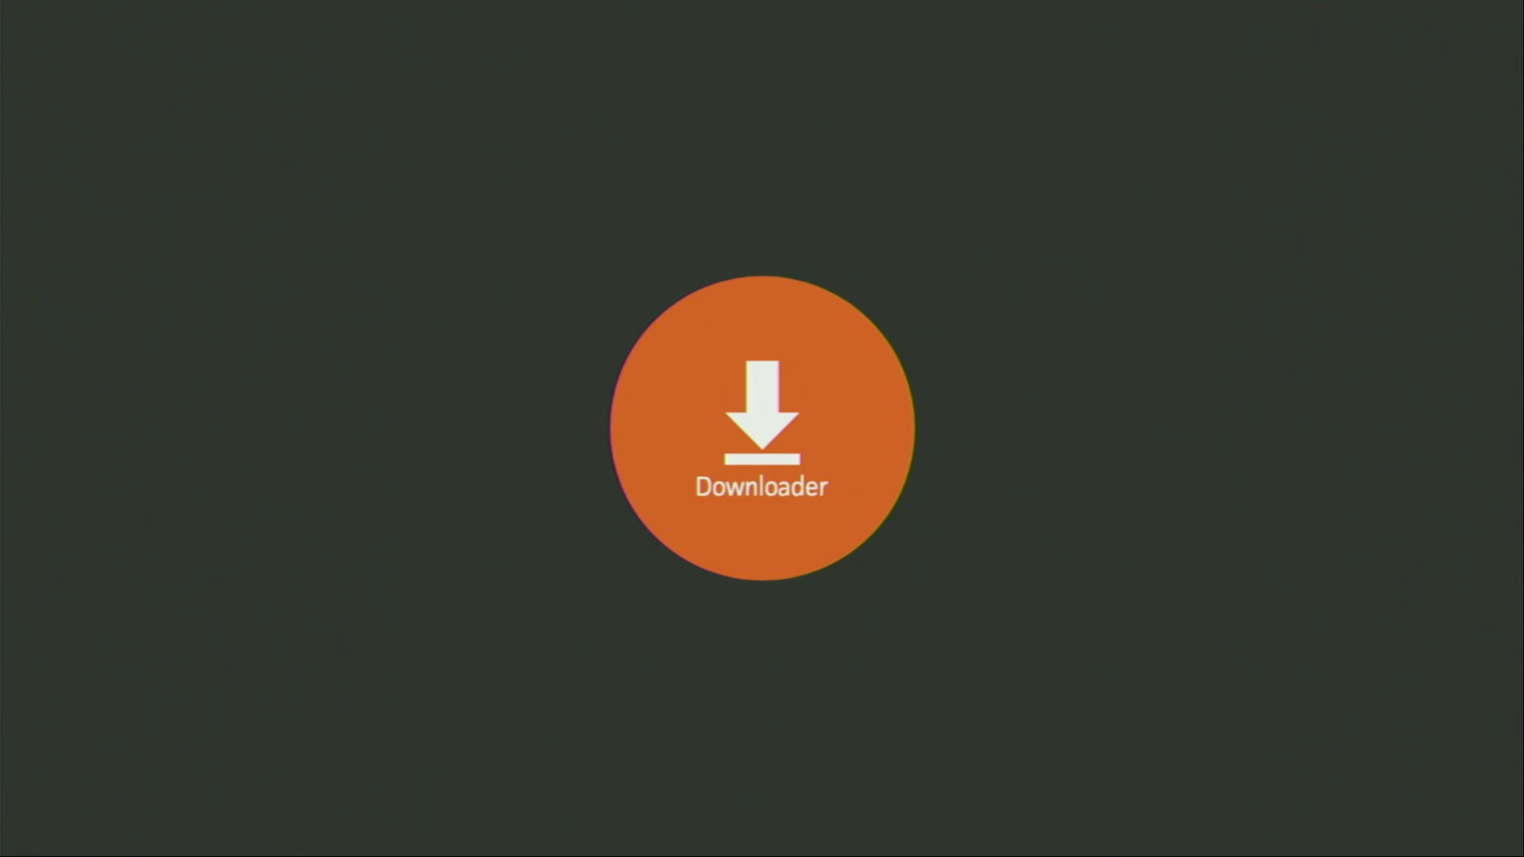
pyautogui.press('Left')
pyautogui.press('Up')
pyautogui.press('Up')
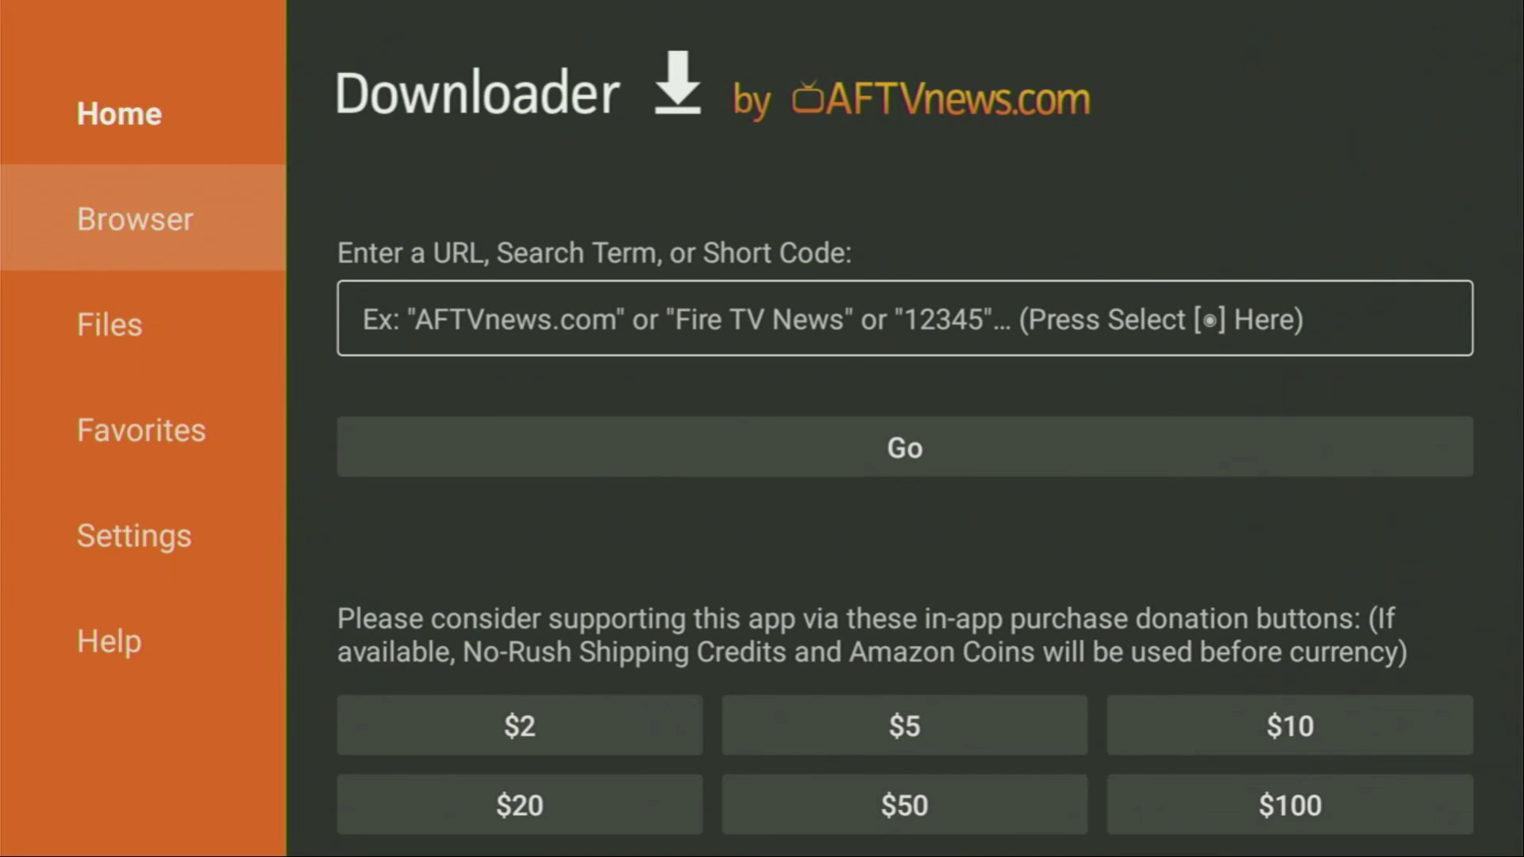
pyautogui.press('Up')
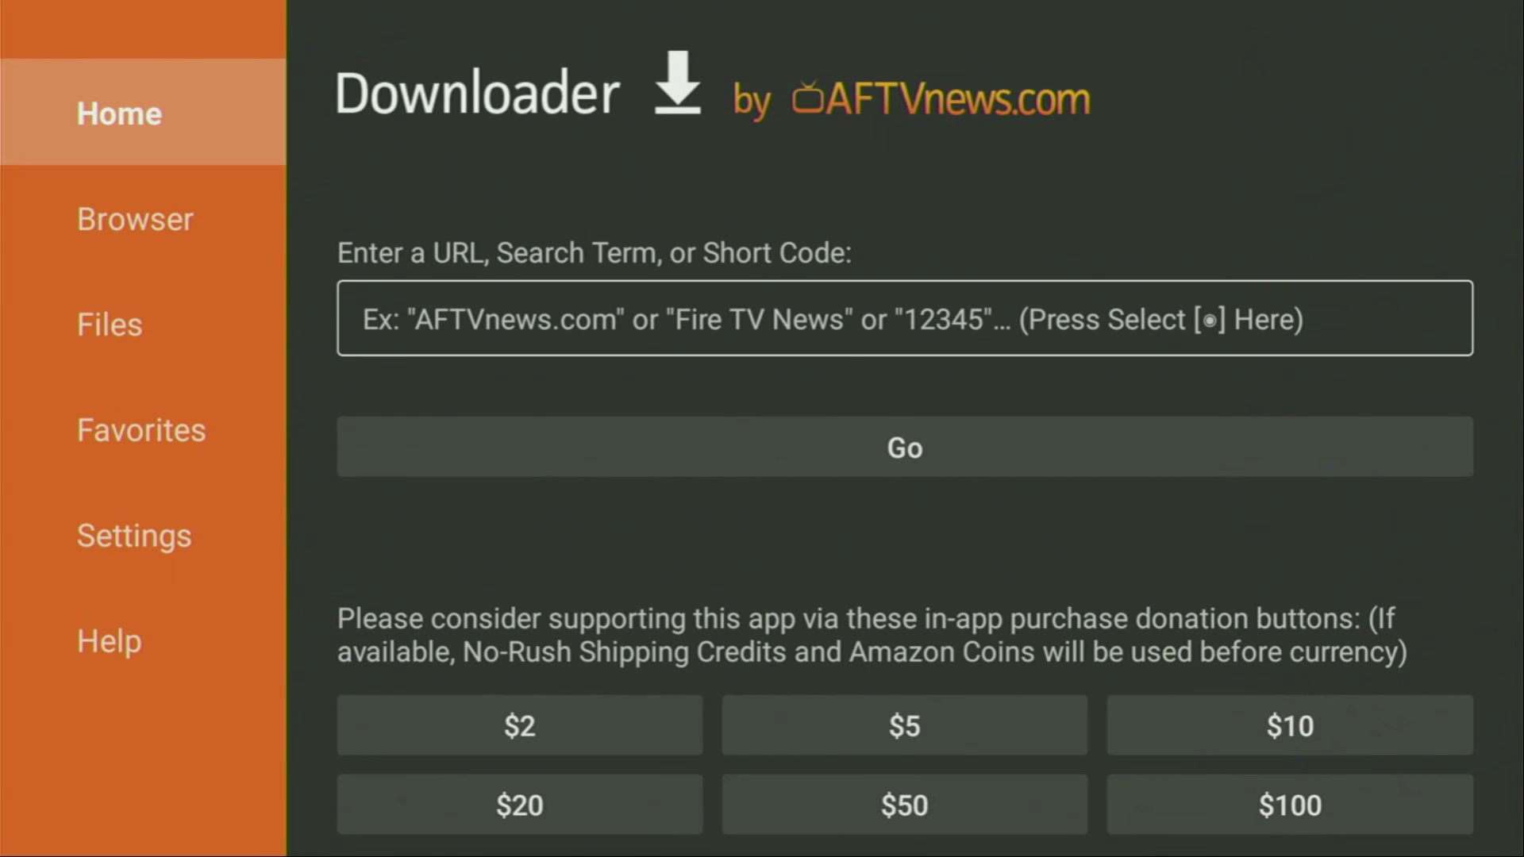
pyautogui.press('Right')
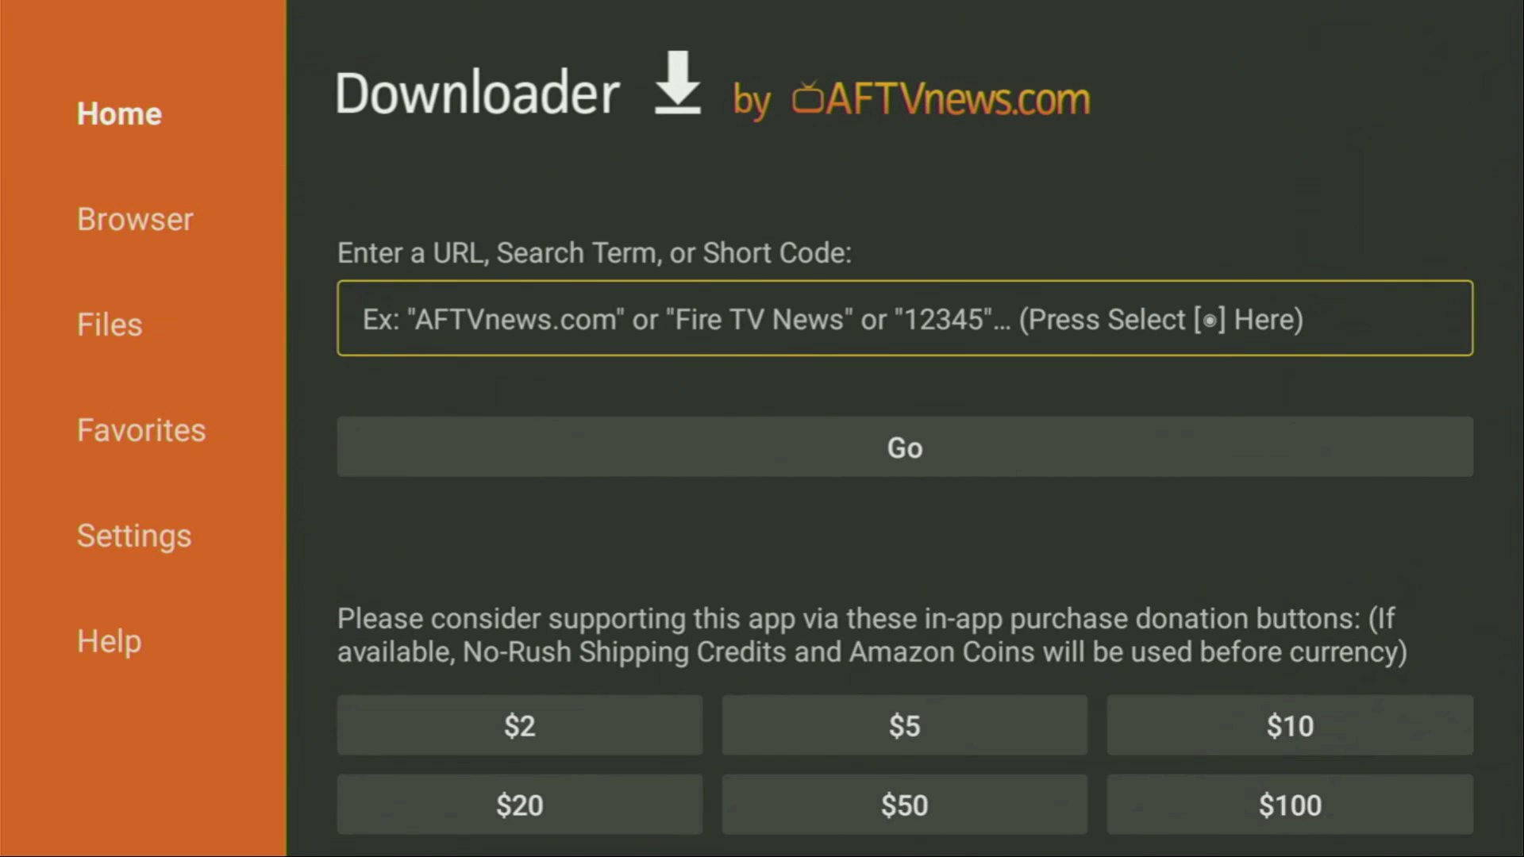
pyautogui.press('Return')
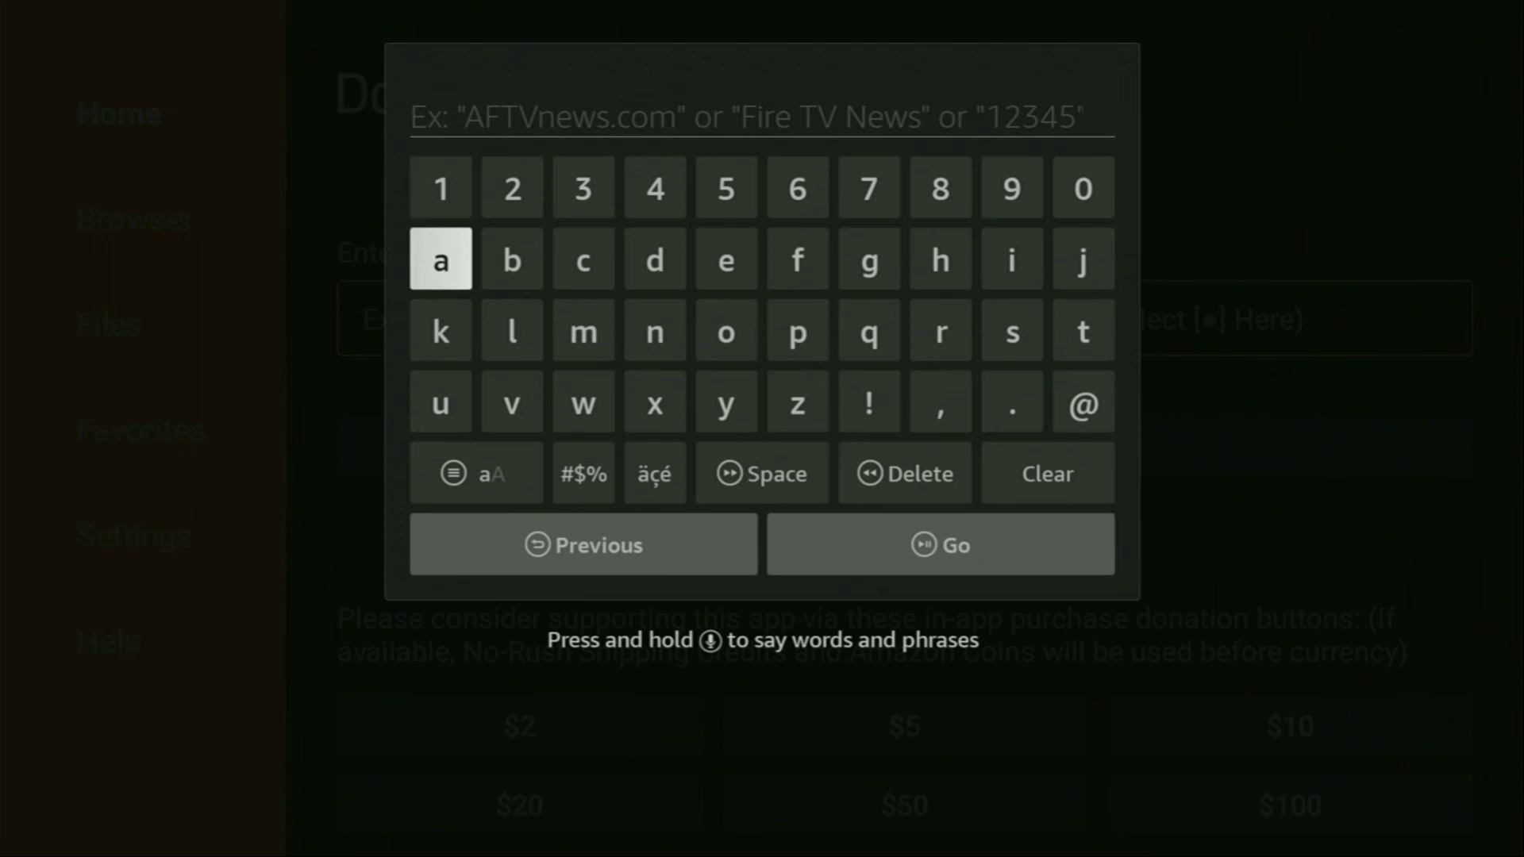
# Type tivimate.com as the web address on the on-screen keyboard.
pyautogui.press('Down')
pyautogui.press('Left')
pyautogui.press('Return')
pyautogui.press('Left')
pyautogui.press('Up')
pyautogui.press('Return')
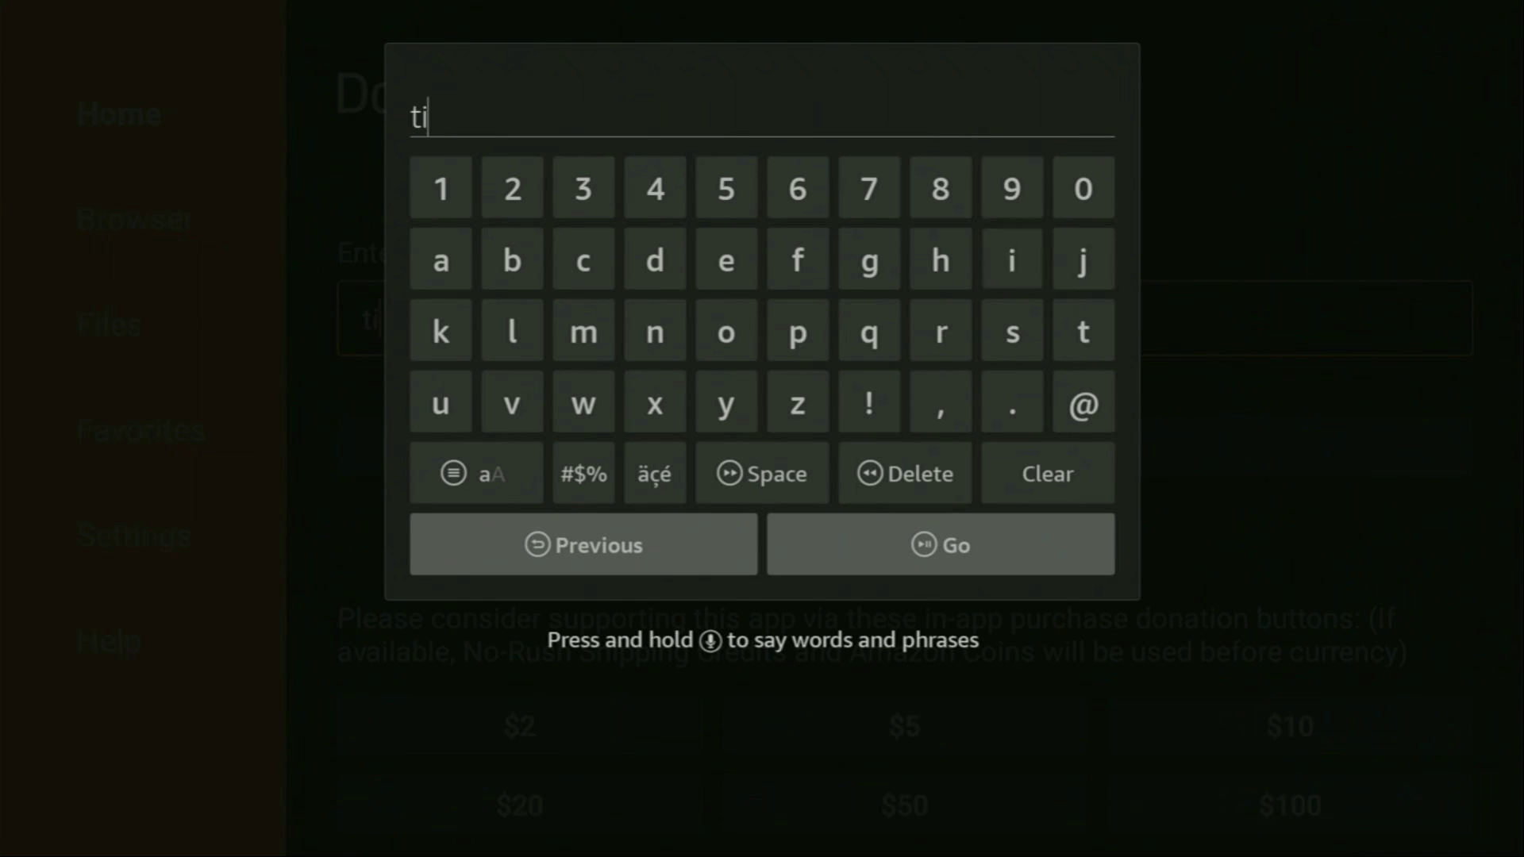
pyautogui.press('Down')
pyautogui.press('Down')
pyautogui.press('Right')
pyautogui.press('Right')
pyautogui.press('Right')
pyautogui.press('Return')
pyautogui.press('Up')
pyautogui.press('Up')
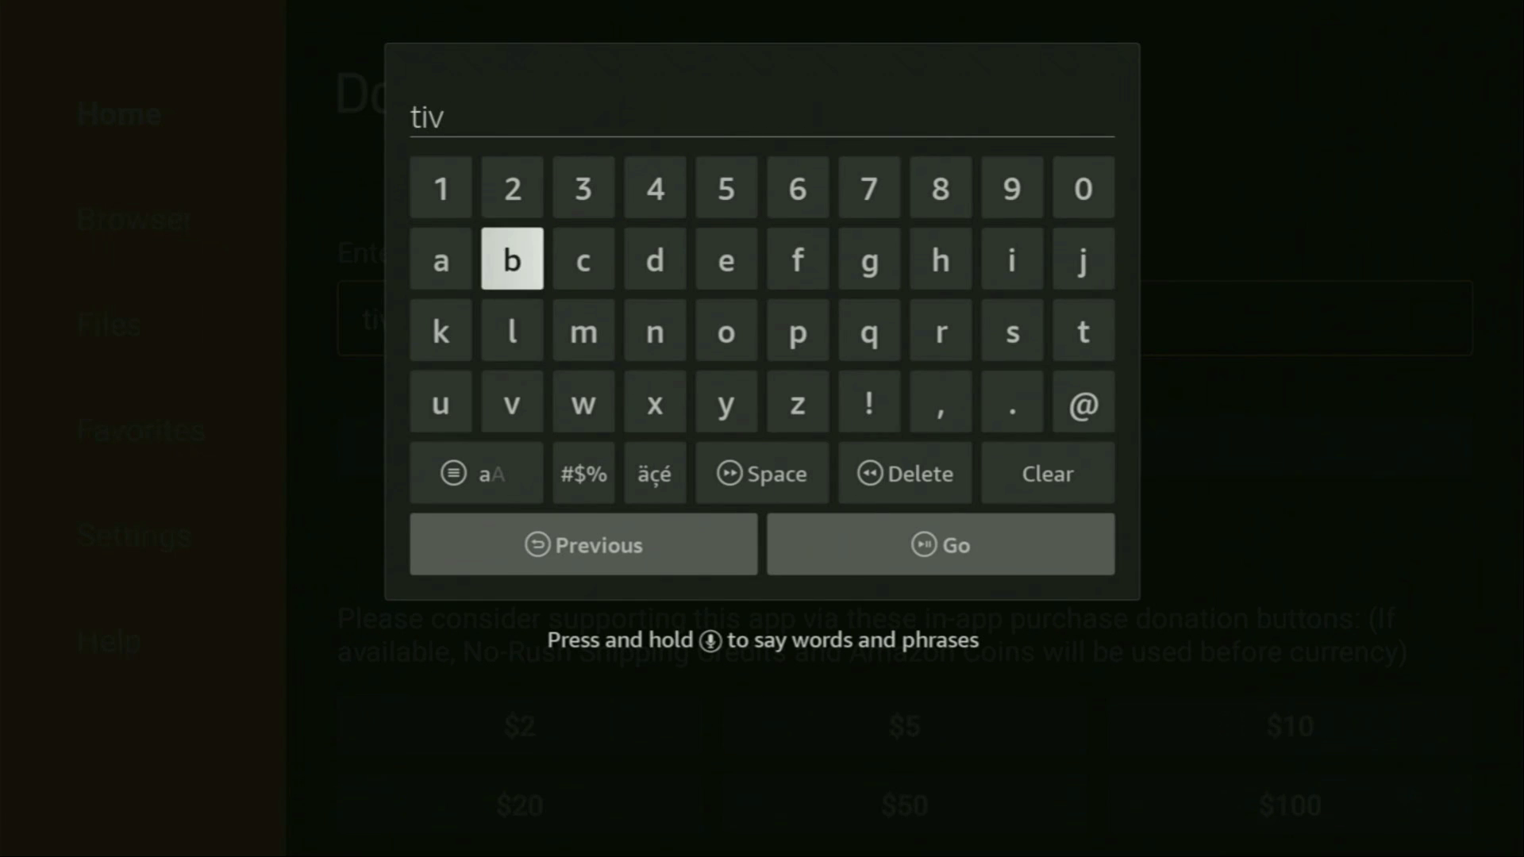
pyautogui.press('Left')
pyautogui.press('Left')
pyautogui.press('Left')
pyautogui.press('Return')
pyautogui.press('Down')
pyautogui.press('Left')
pyautogui.press('Left')
pyautogui.press('Left')
pyautogui.press('Left')
pyautogui.press('Left')
pyautogui.press('Left')
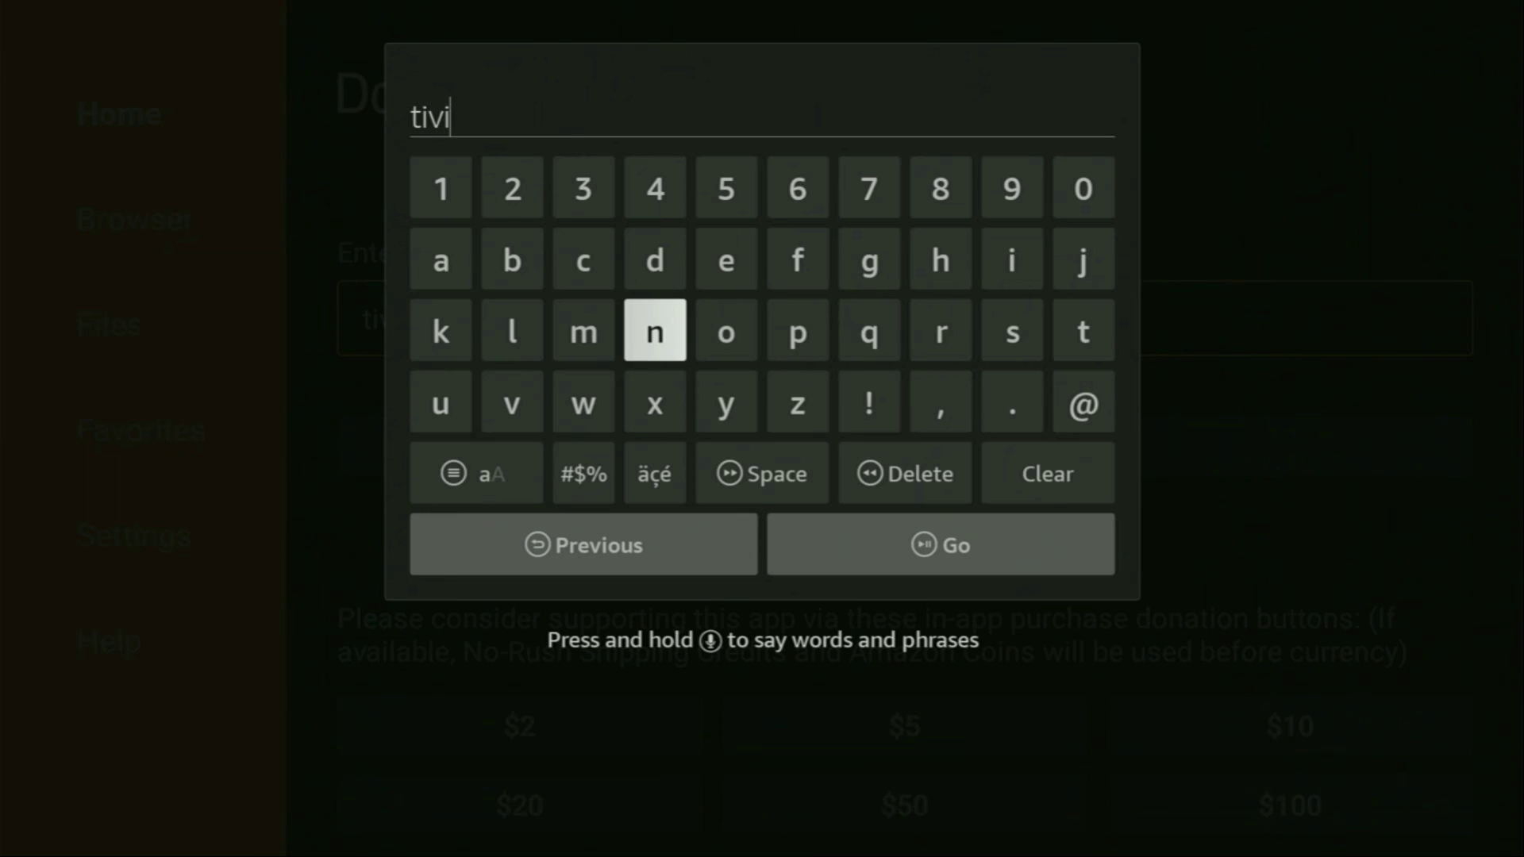
pyautogui.press('Return')
pyautogui.press('Up')
pyautogui.press('Left')
pyautogui.press('Left')
pyautogui.press('Return')
pyautogui.press('Down')
pyautogui.press('Left')
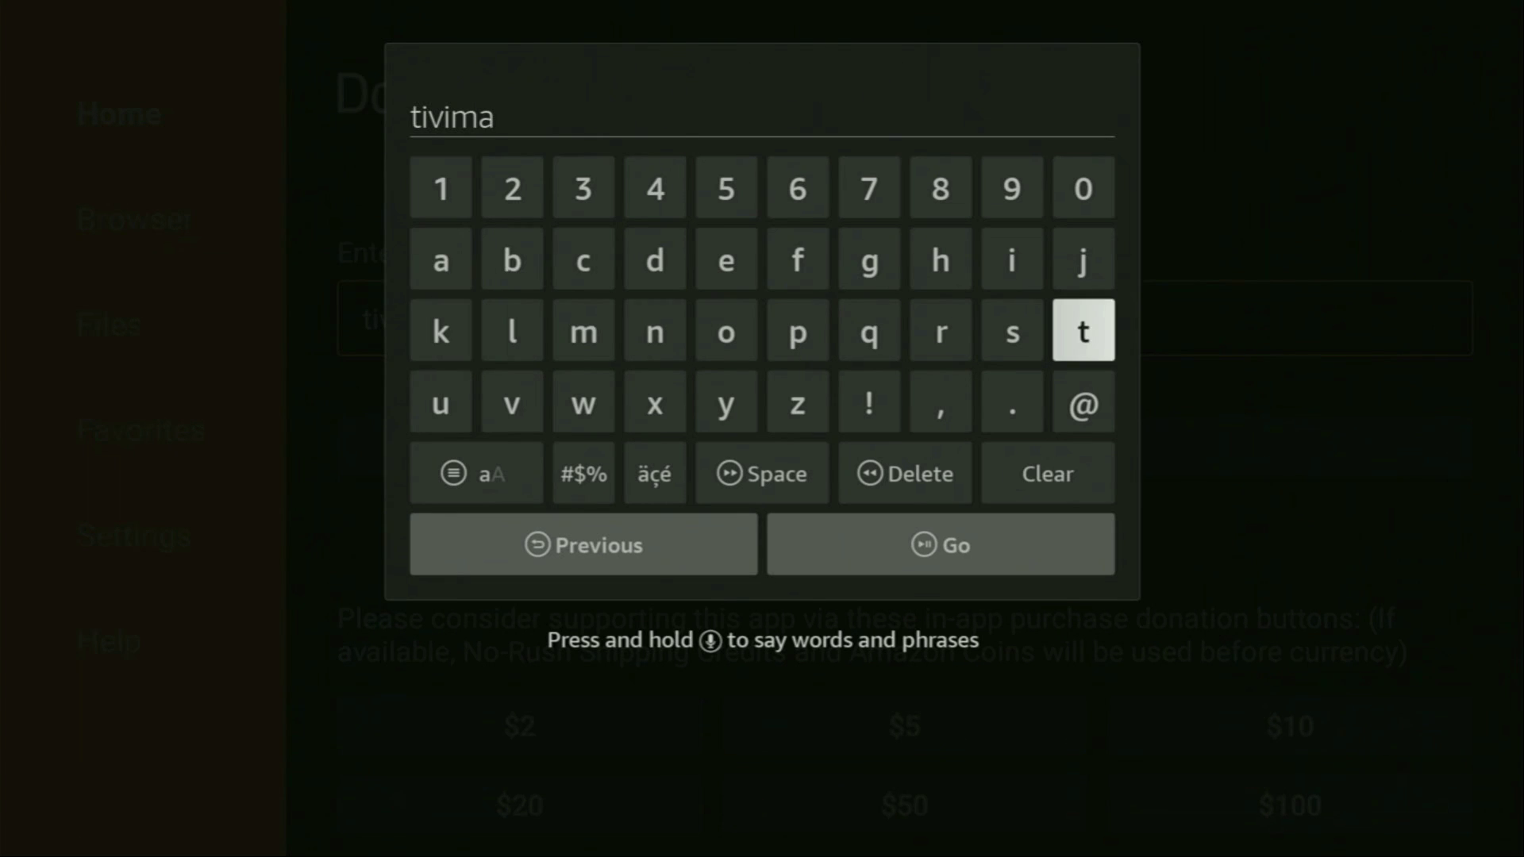
pyautogui.press('Return')
pyautogui.press('Up')
pyautogui.press('Left')
pyautogui.press('Left')
pyautogui.press('Left')
pyautogui.press('Left')
pyautogui.press('Left')
pyautogui.press('Return')
pyautogui.press('Down')
pyautogui.press('Right')
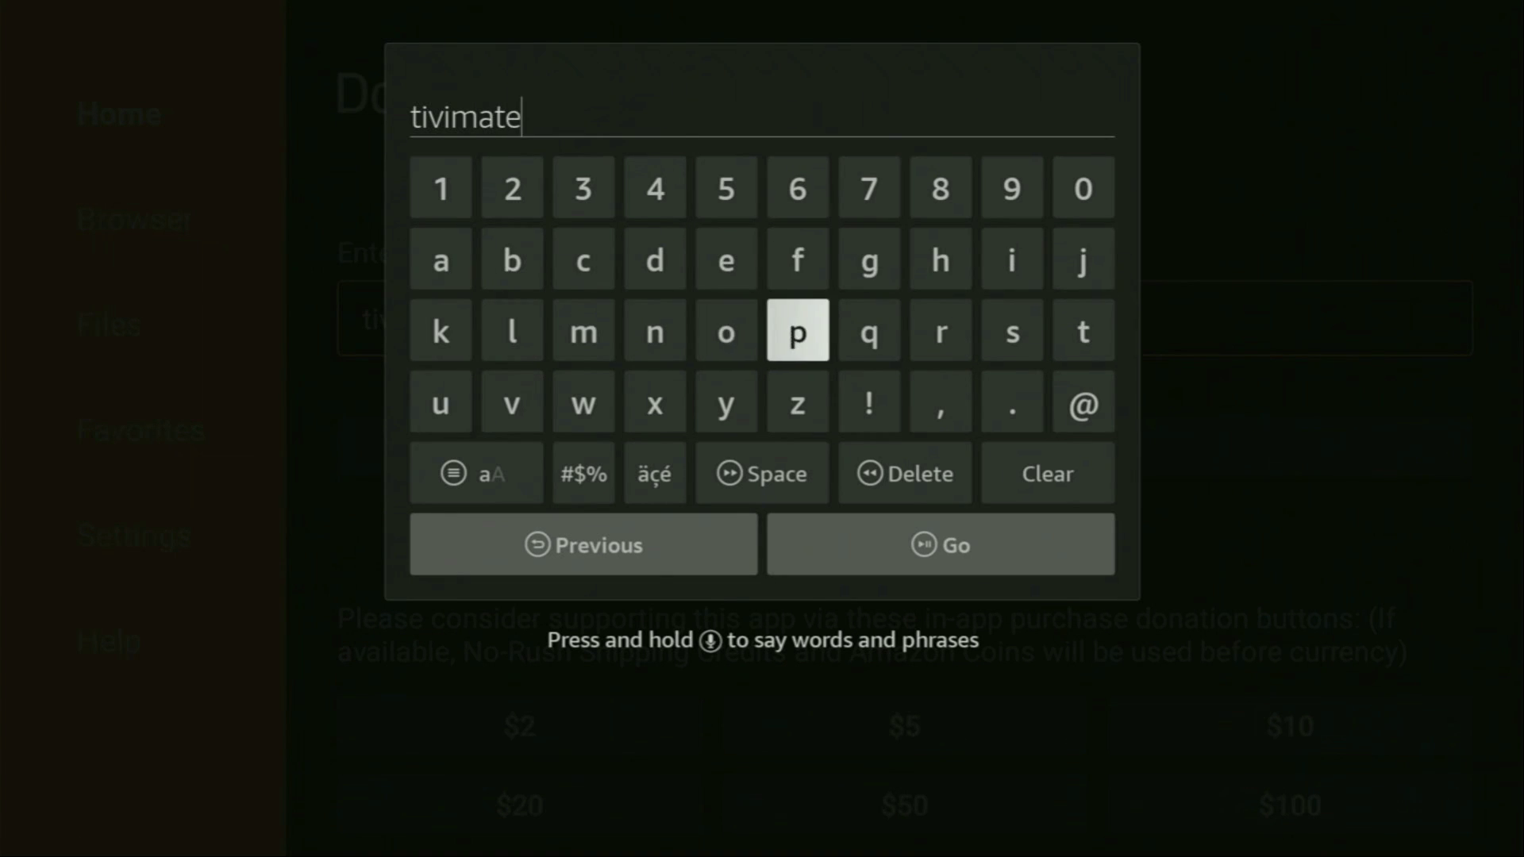
pyautogui.press('Right')
pyautogui.press('Right')
pyautogui.press('Right')
pyautogui.press('Down')
pyautogui.press('Return')
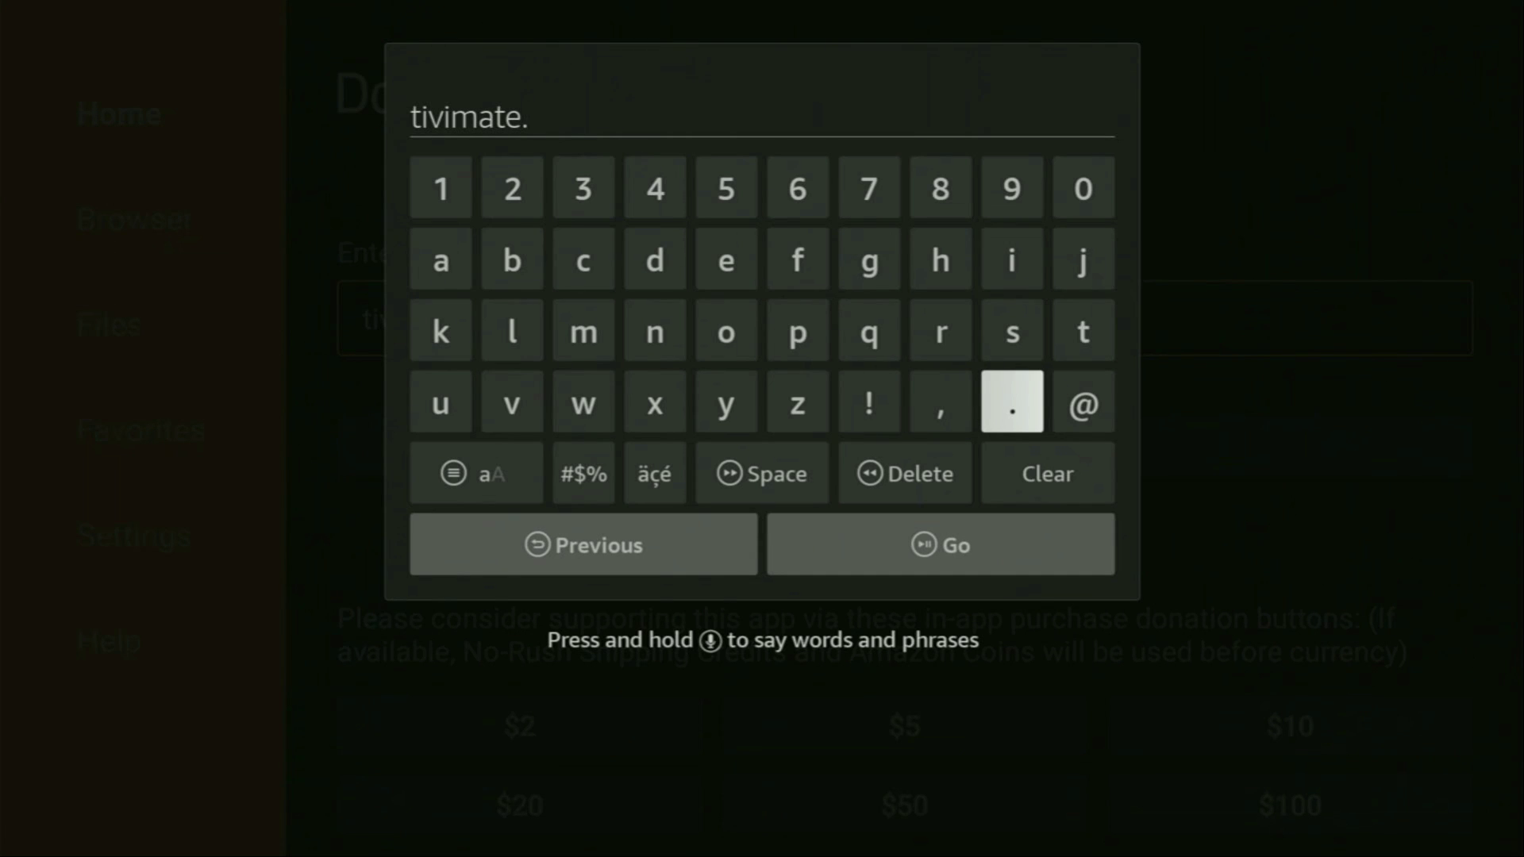
pyautogui.press('Up')
pyautogui.press('Up')
pyautogui.press('Left')
pyautogui.press('Left')
pyautogui.press('Left')
pyautogui.press('Left')
pyautogui.press('Left')
pyautogui.press('Return')
pyautogui.press('Down')
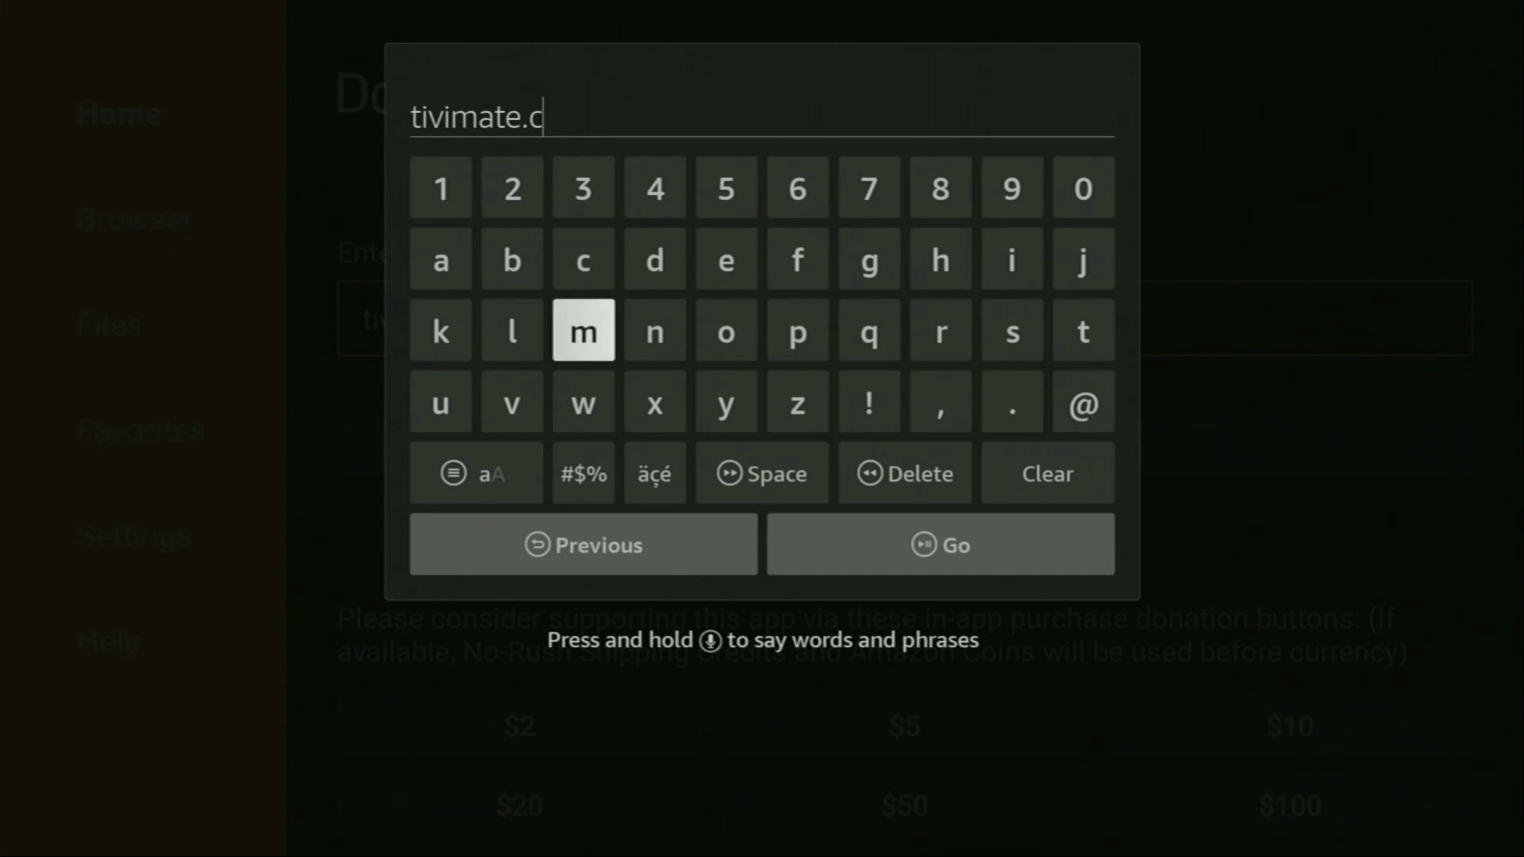
pyautogui.press('Right')
pyautogui.press('Right')
pyautogui.press('Return')
pyautogui.press('Left')
pyautogui.press('Left')
pyautogui.press('Return')
pyautogui.press('Down')
pyautogui.press('Down')
pyautogui.press('Down')
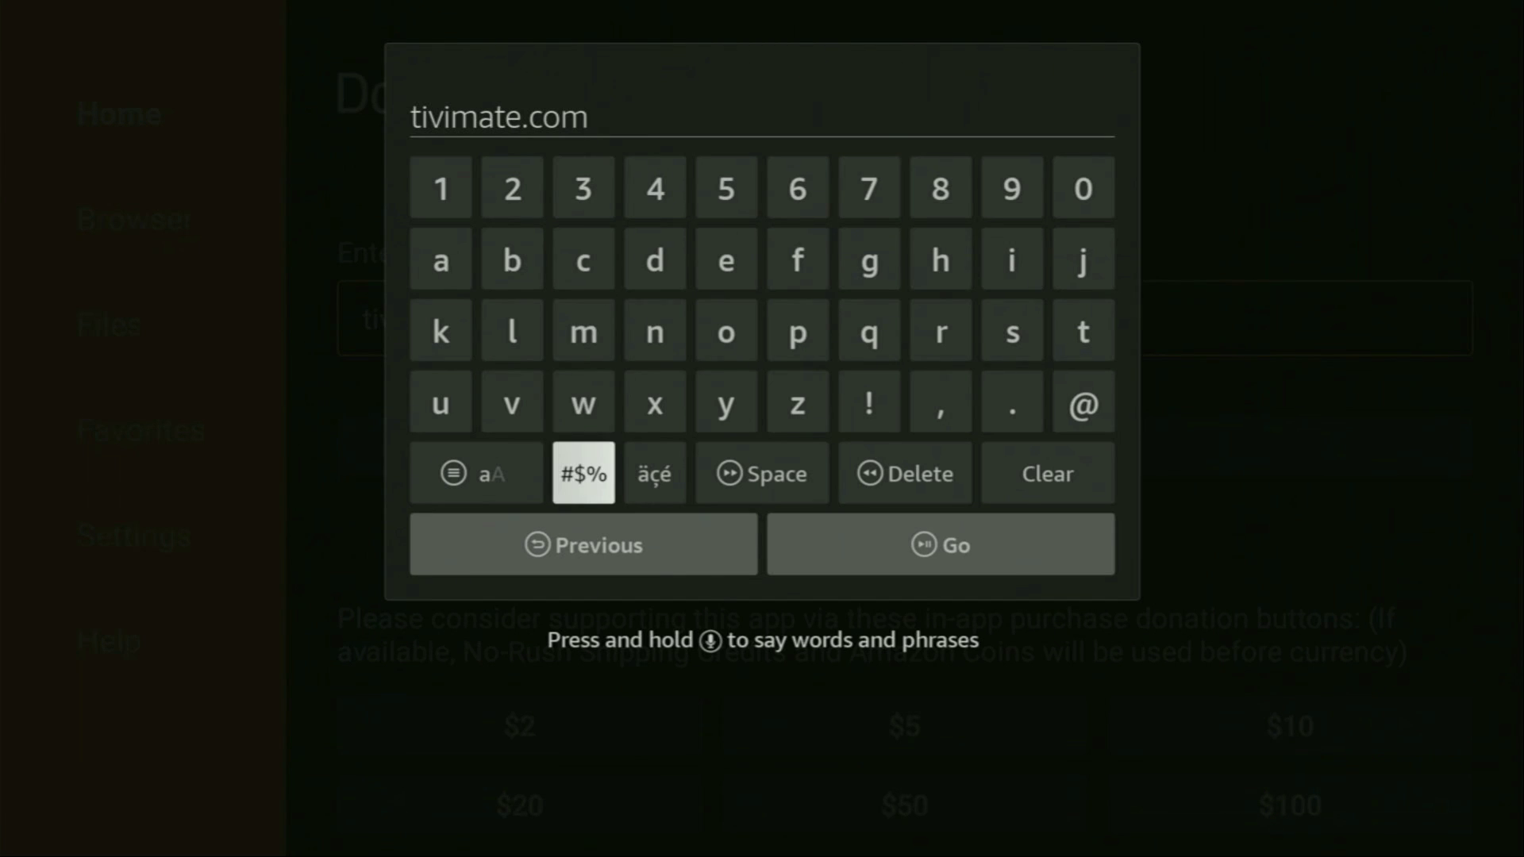
pyautogui.press('Right')
# Open tivimate.com and download the TiviMate APK.
pyautogui.press('Return')
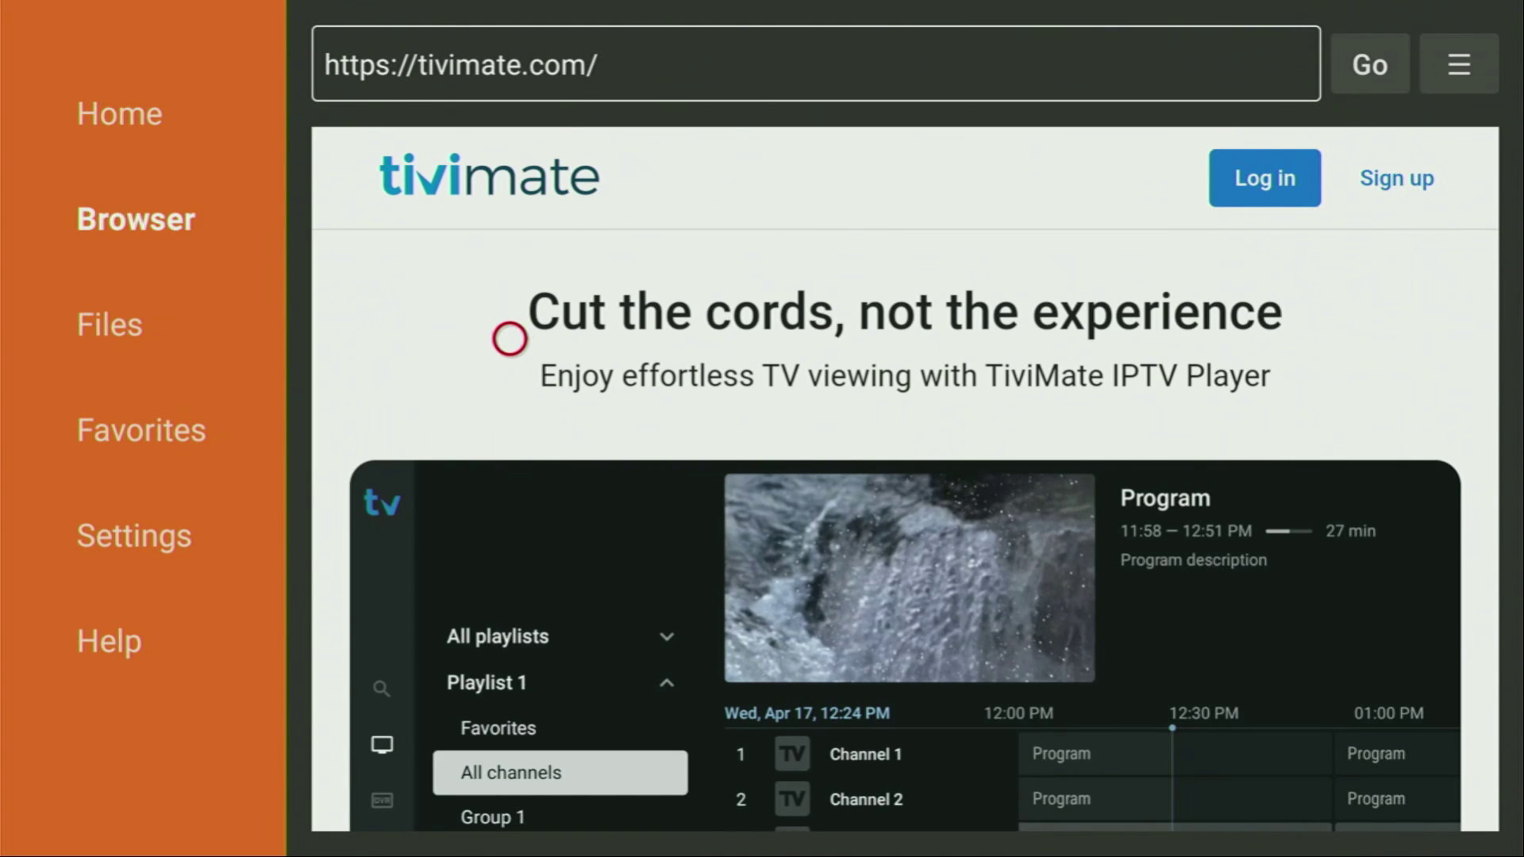
pyautogui.scroll(-3, 509, 800)
pyautogui.scroll(-10, 510, 800)
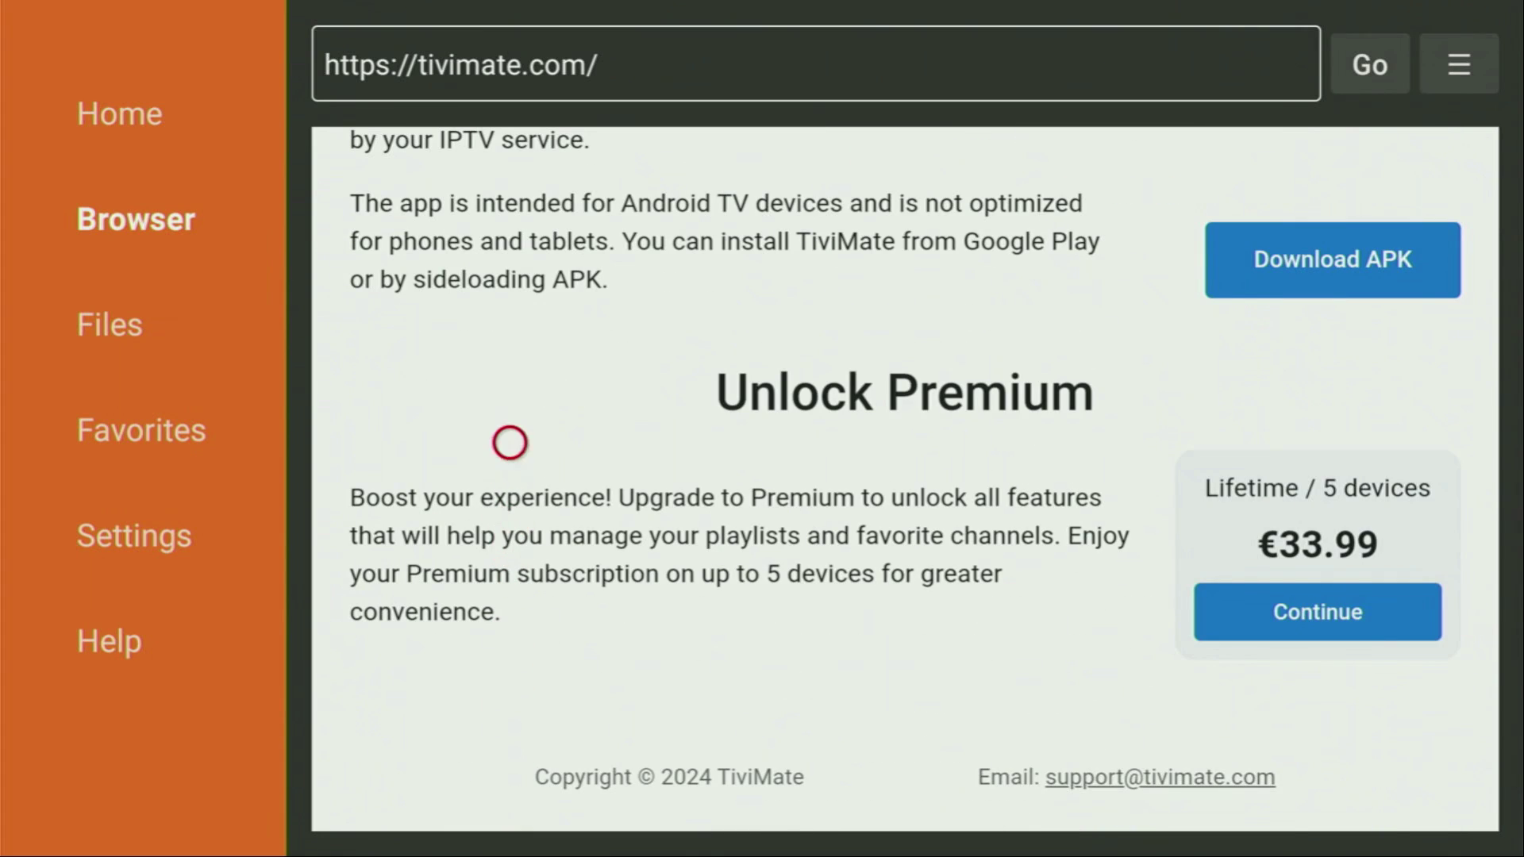
pyautogui.scroll(3, 509, 198)
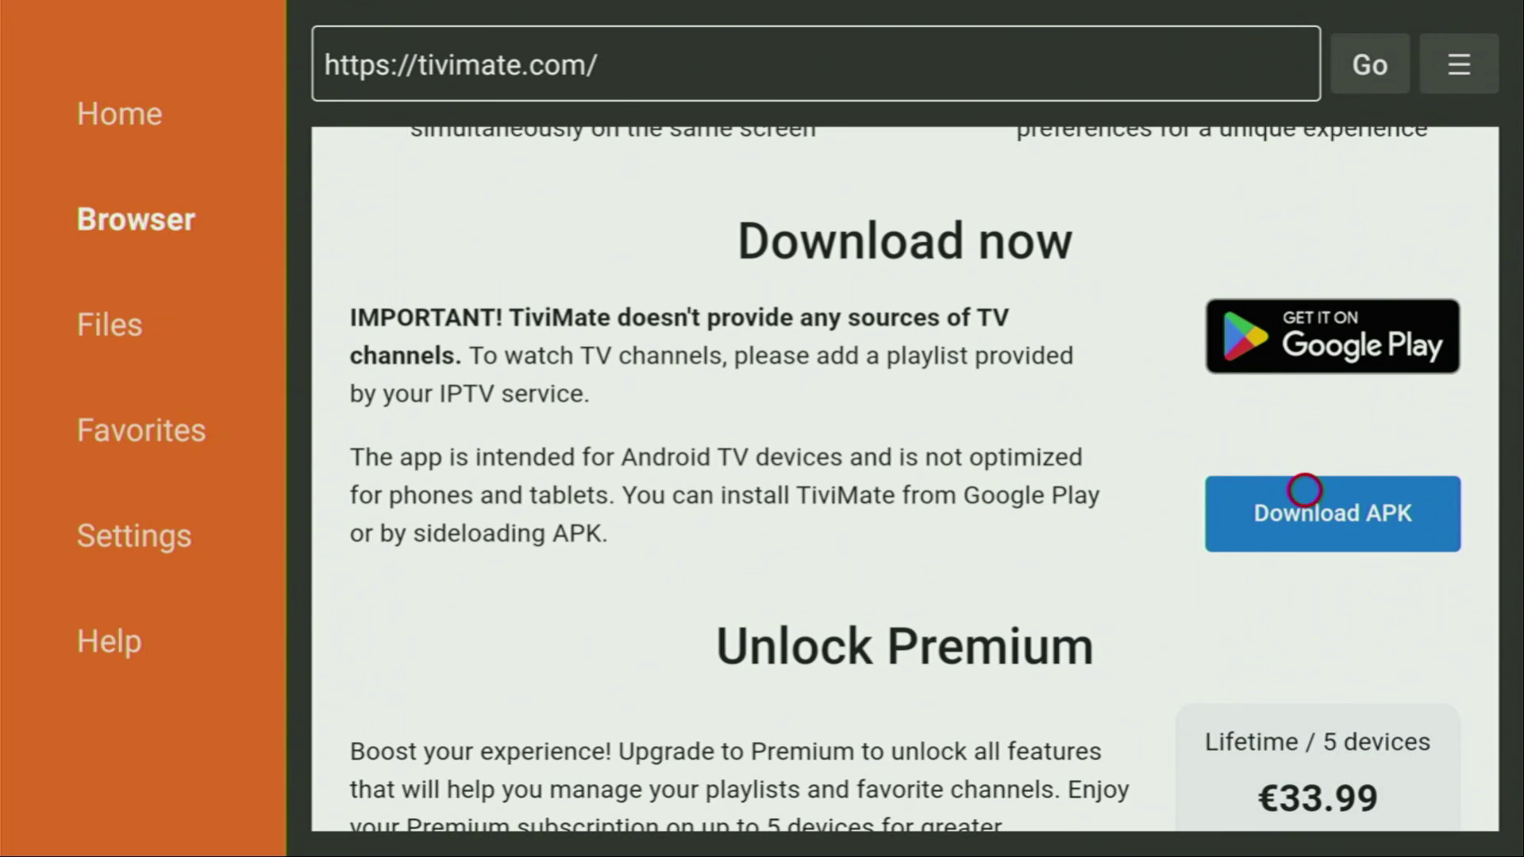
pyautogui.click(1304, 489)
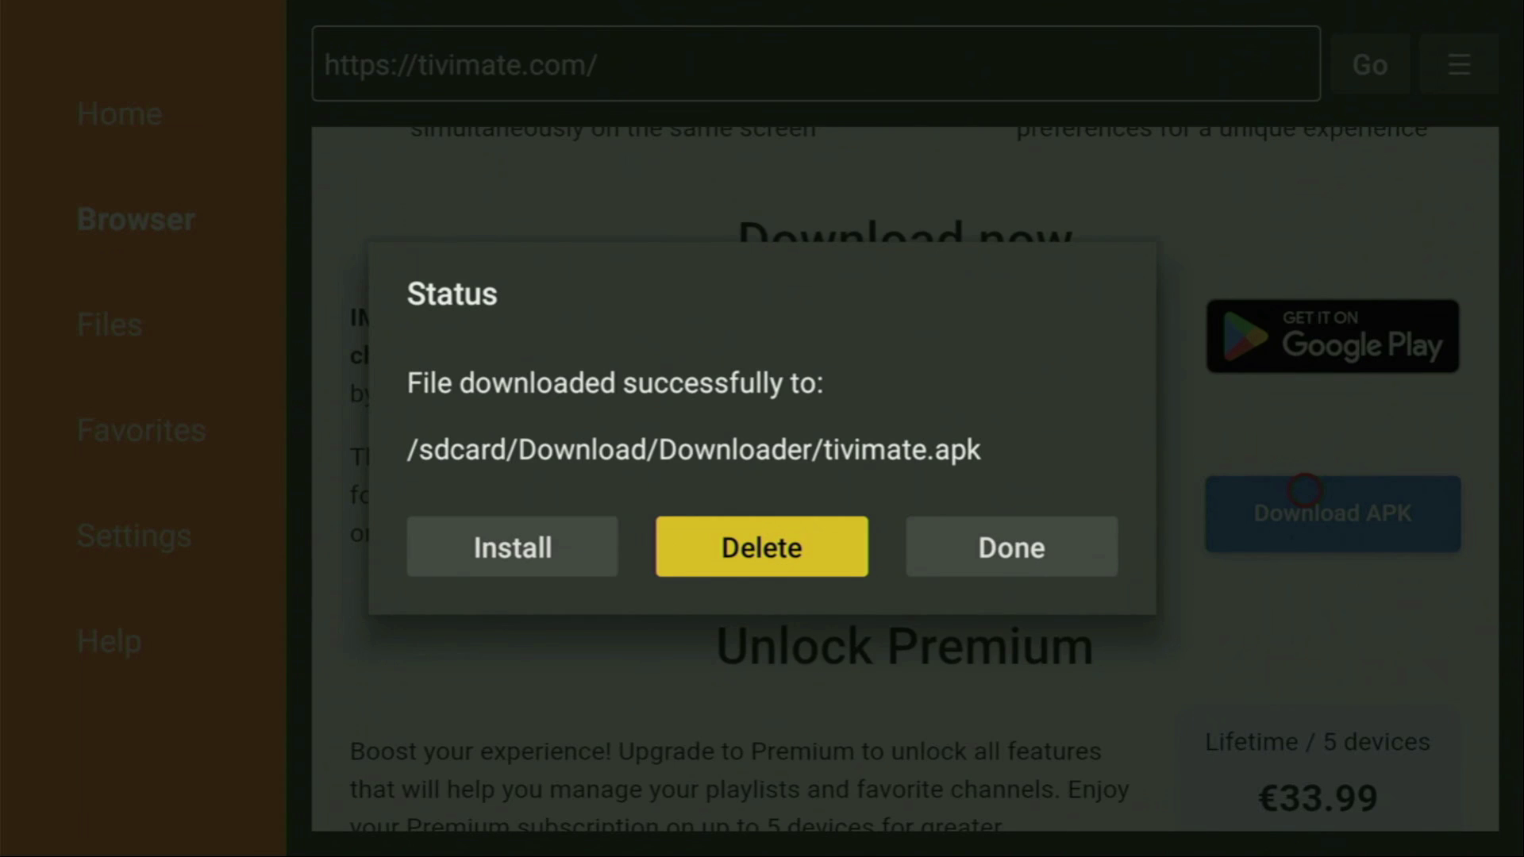
# Delete the tivimate.apk installer file and return to the Fire TV apps screen.
pyautogui.press('Return')
pyautogui.press('Left')
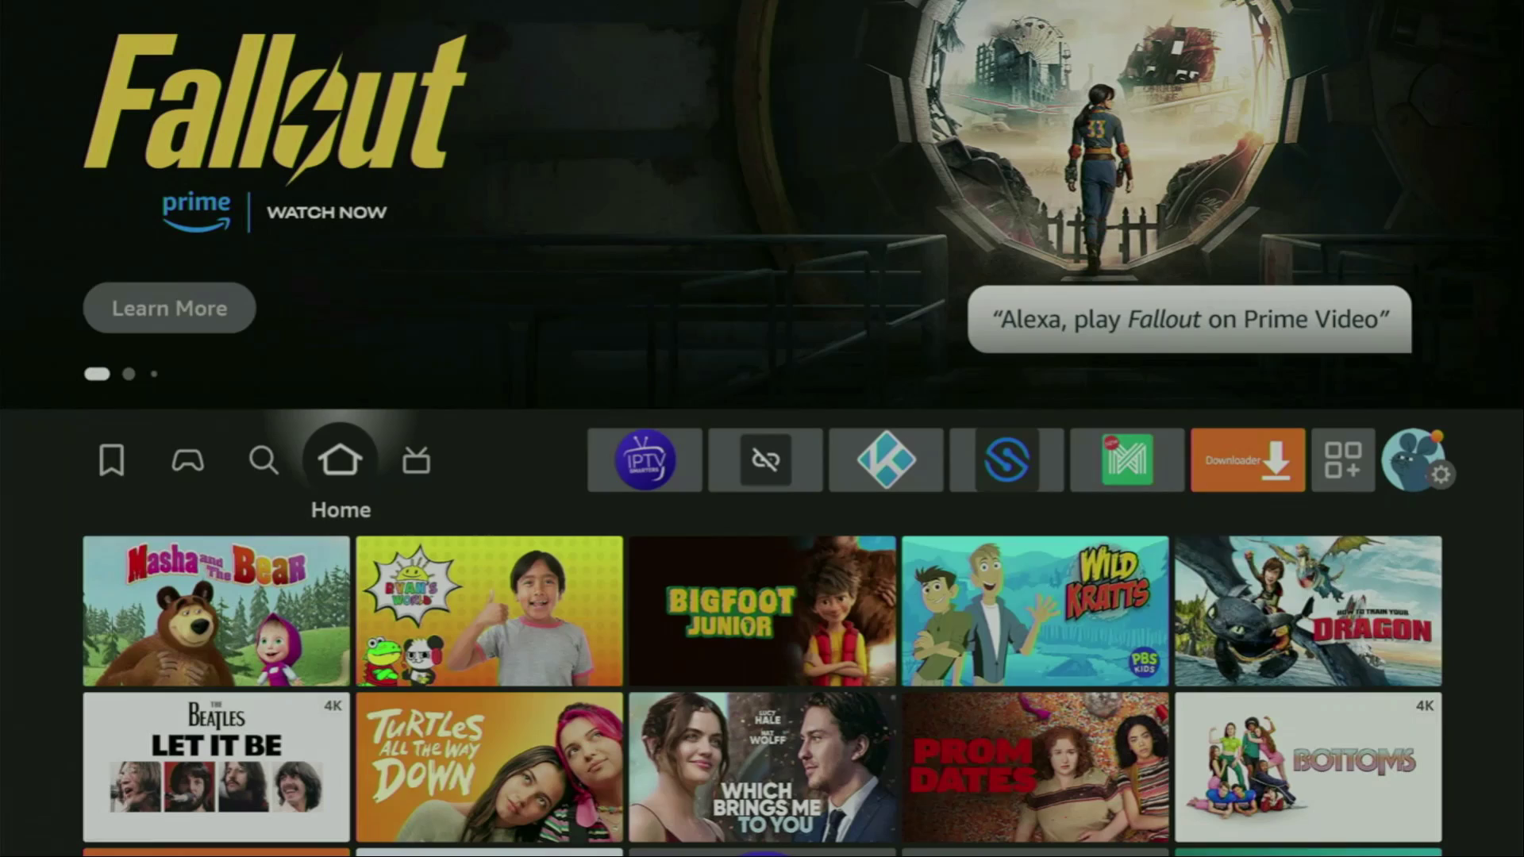
pyautogui.press('Right')
pyautogui.press('Right')
pyautogui.press('Right')
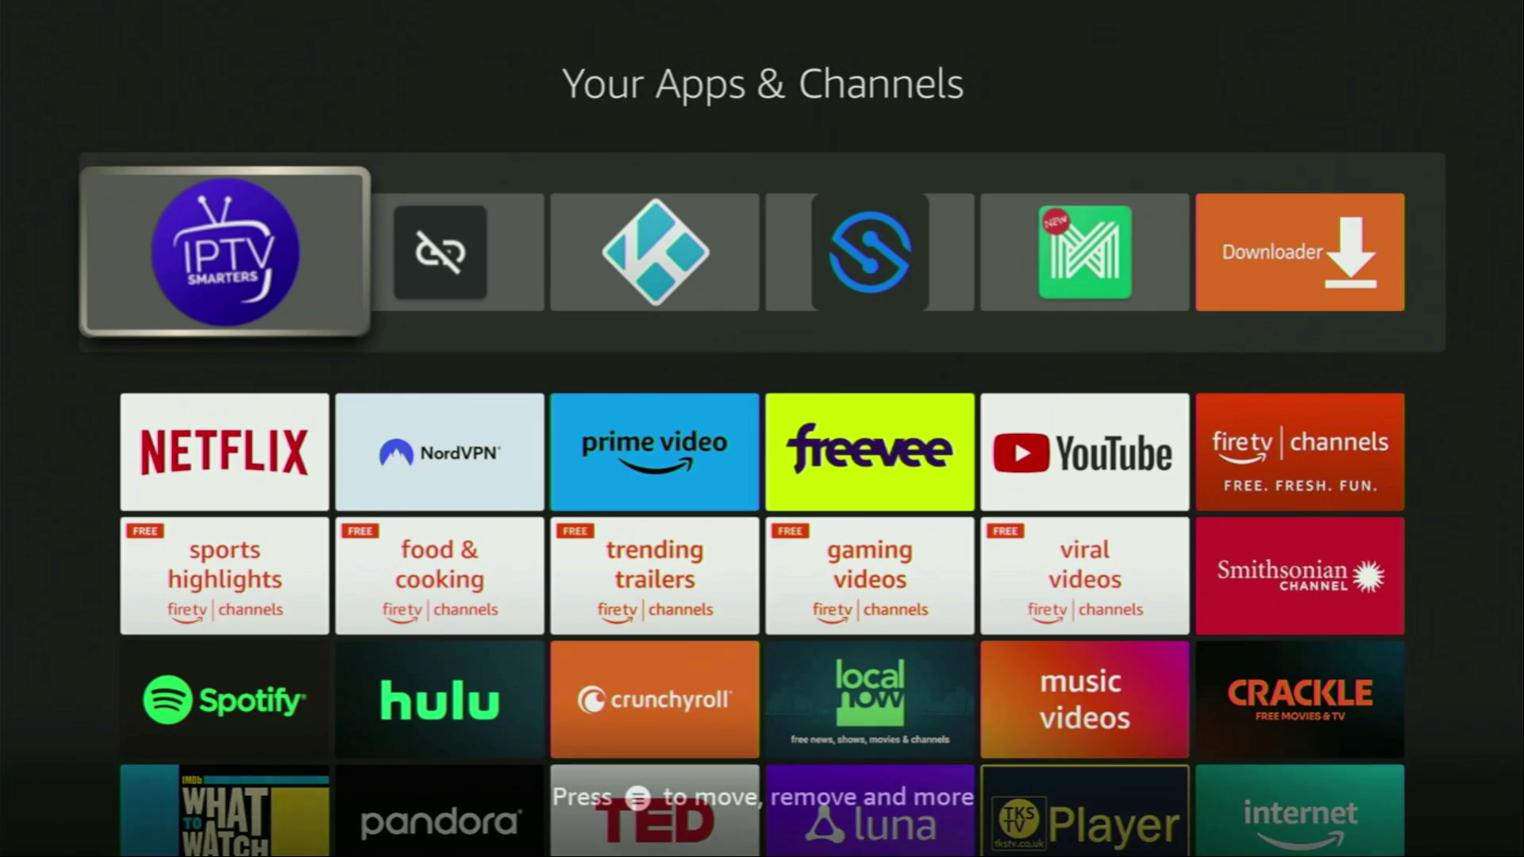
# Use the TiviMate tile's Menu option Move to front to place it first.
pyautogui.press('Down')
pyautogui.press('Down')
pyautogui.press('Down')
pyautogui.press('Down')
pyautogui.press('Down')
pyautogui.press('Right')
pyautogui.press('Right')
pyautogui.press('Right')
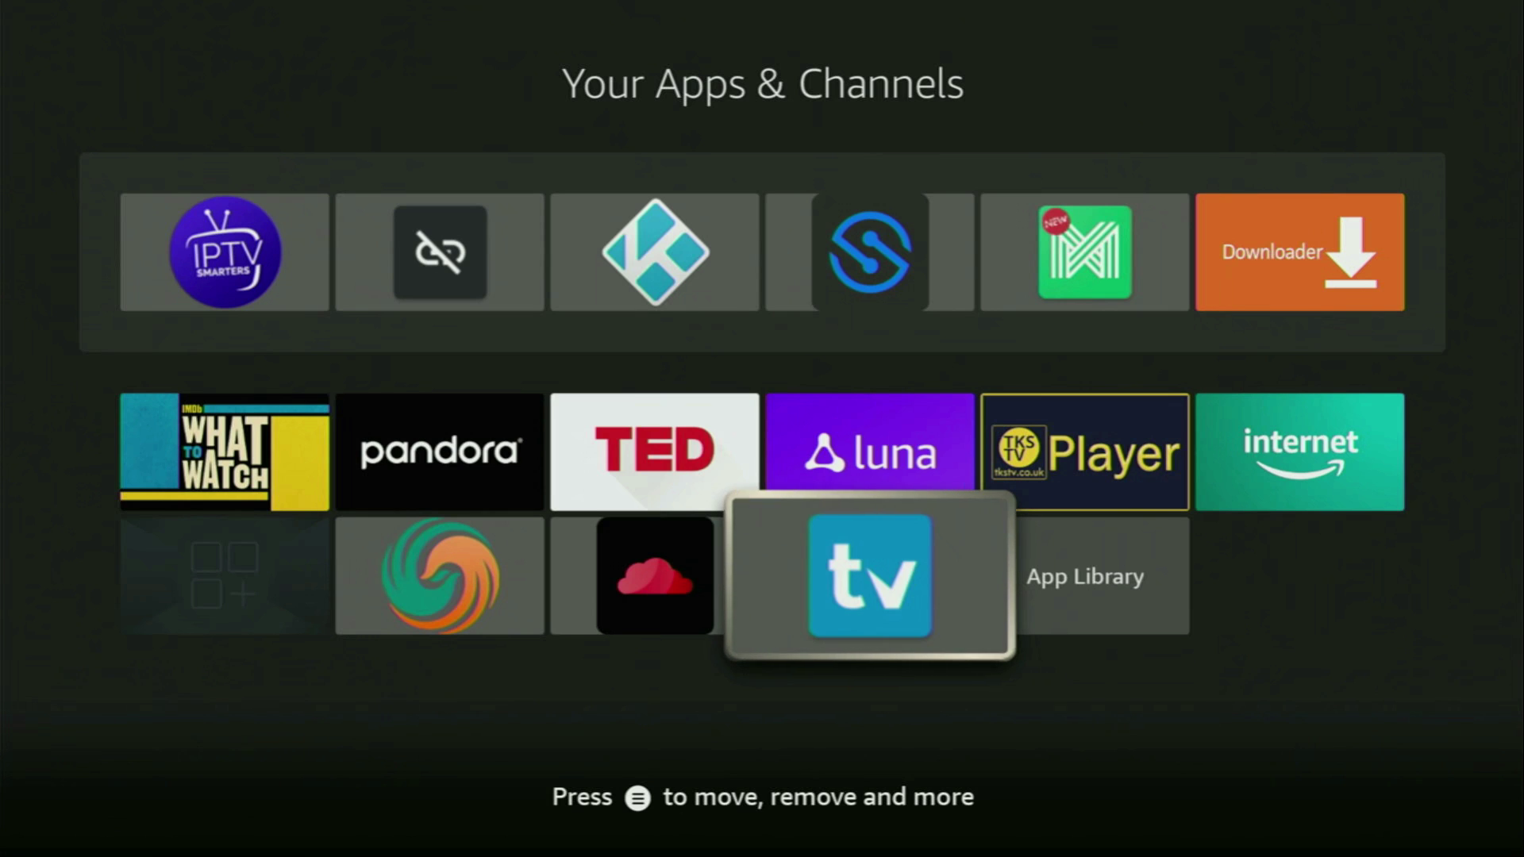
pyautogui.press('Menu')
pyautogui.press('Down')
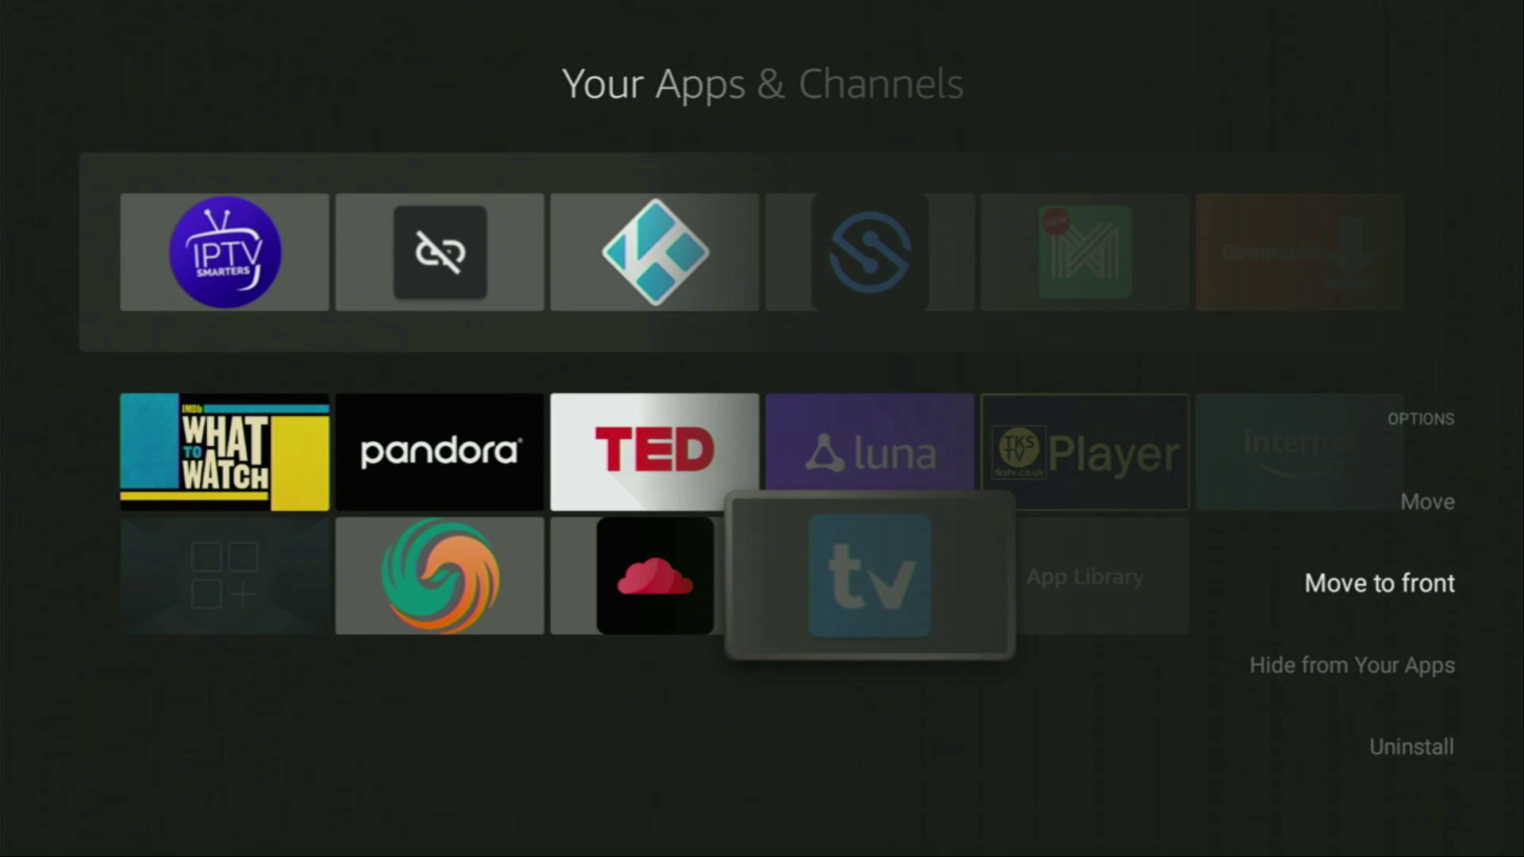
pyautogui.press('Return')
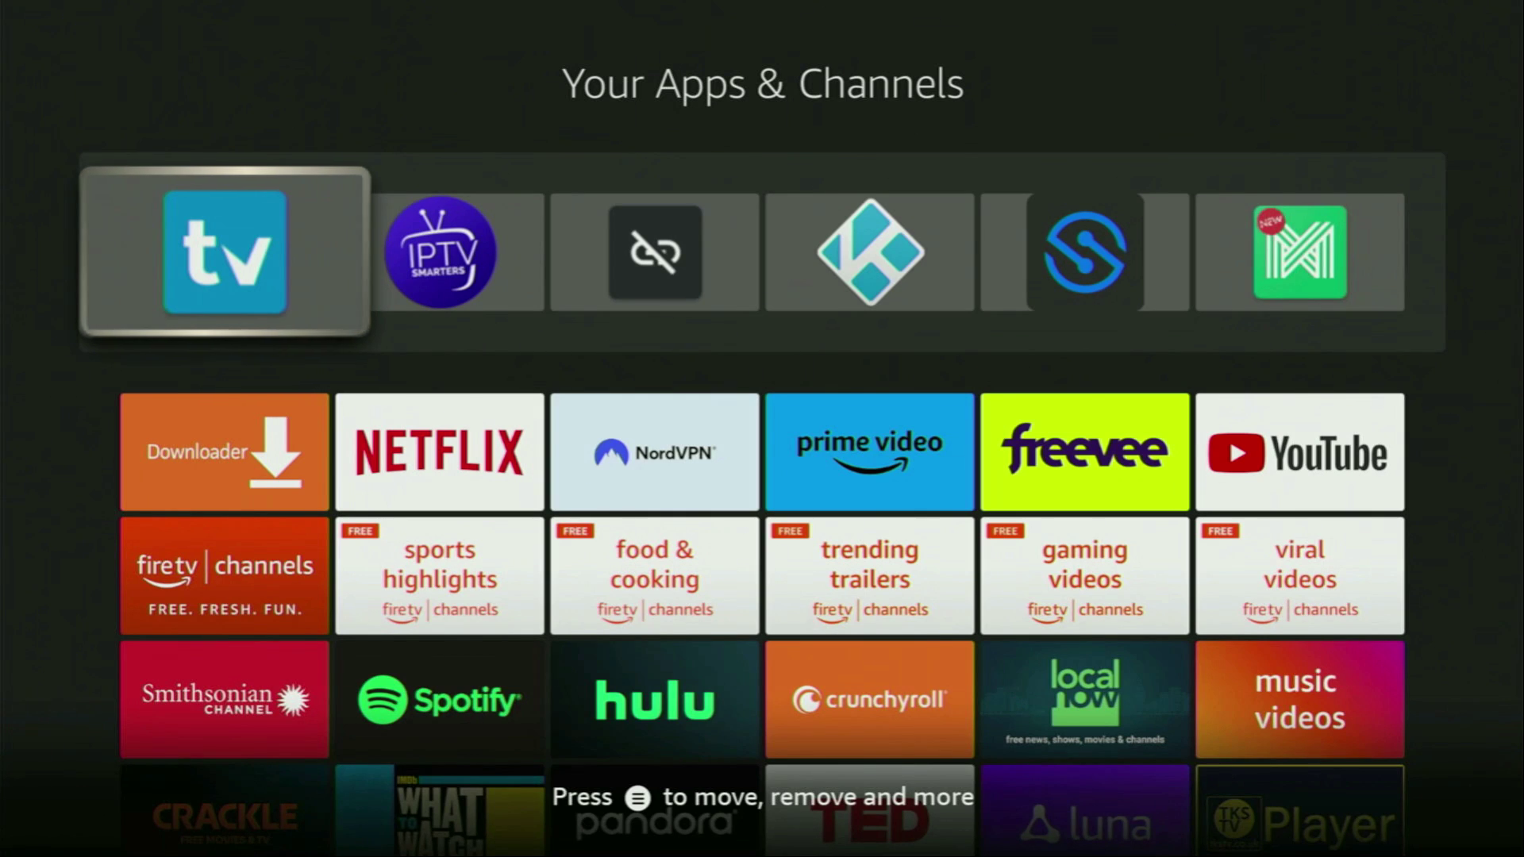
pyautogui.press('Down')
pyautogui.press('Right')
pyautogui.press('Right')
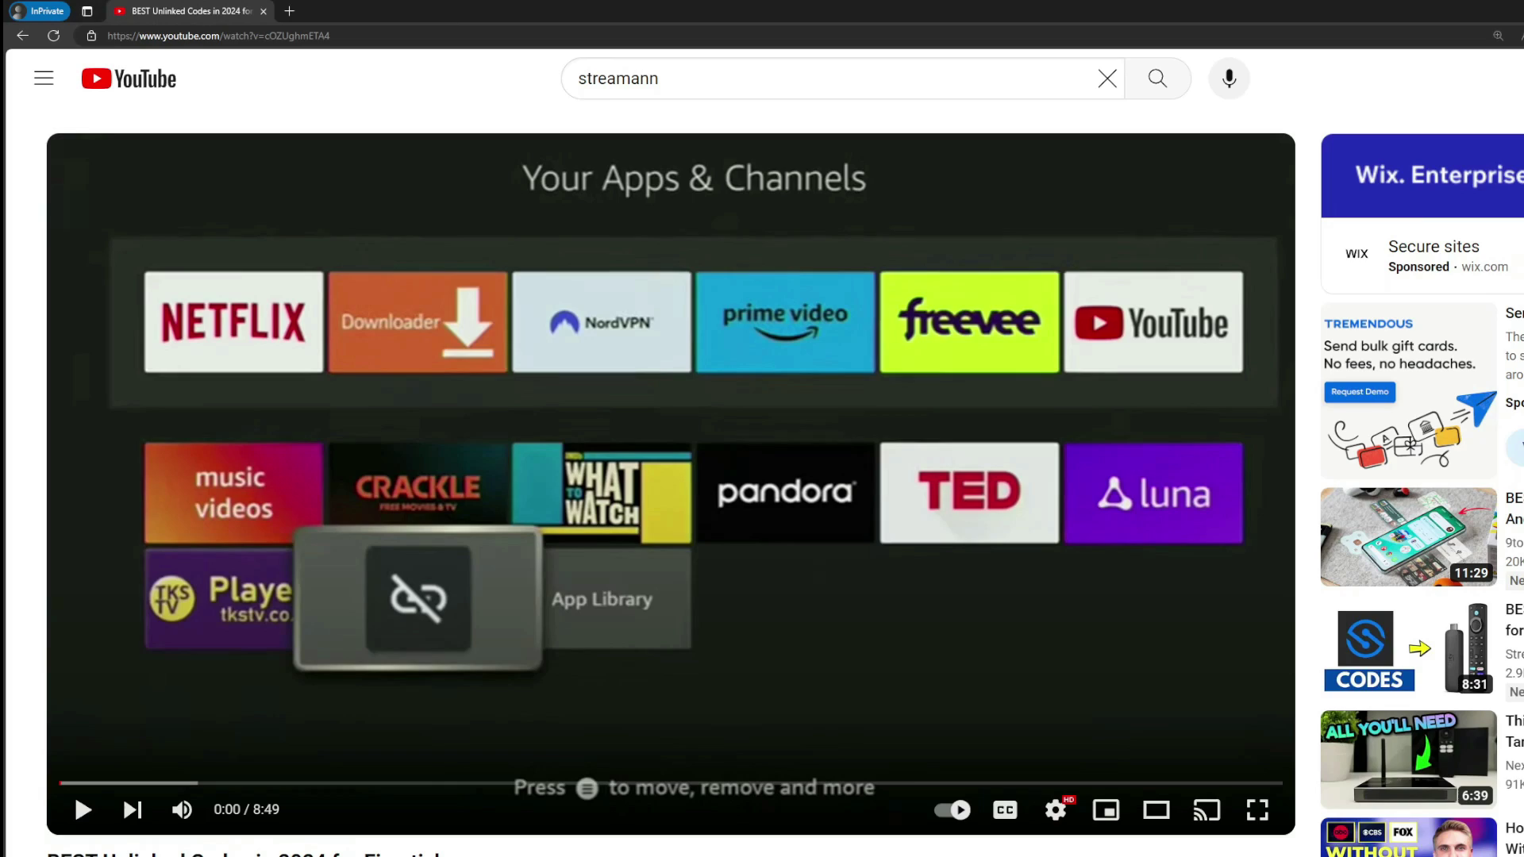
# Expand the YouTube description and highlight the topvpnoffer.com link in the pinned comment.
pyautogui.scroll(-4, 670, 477)
pyautogui.click(522, 487)
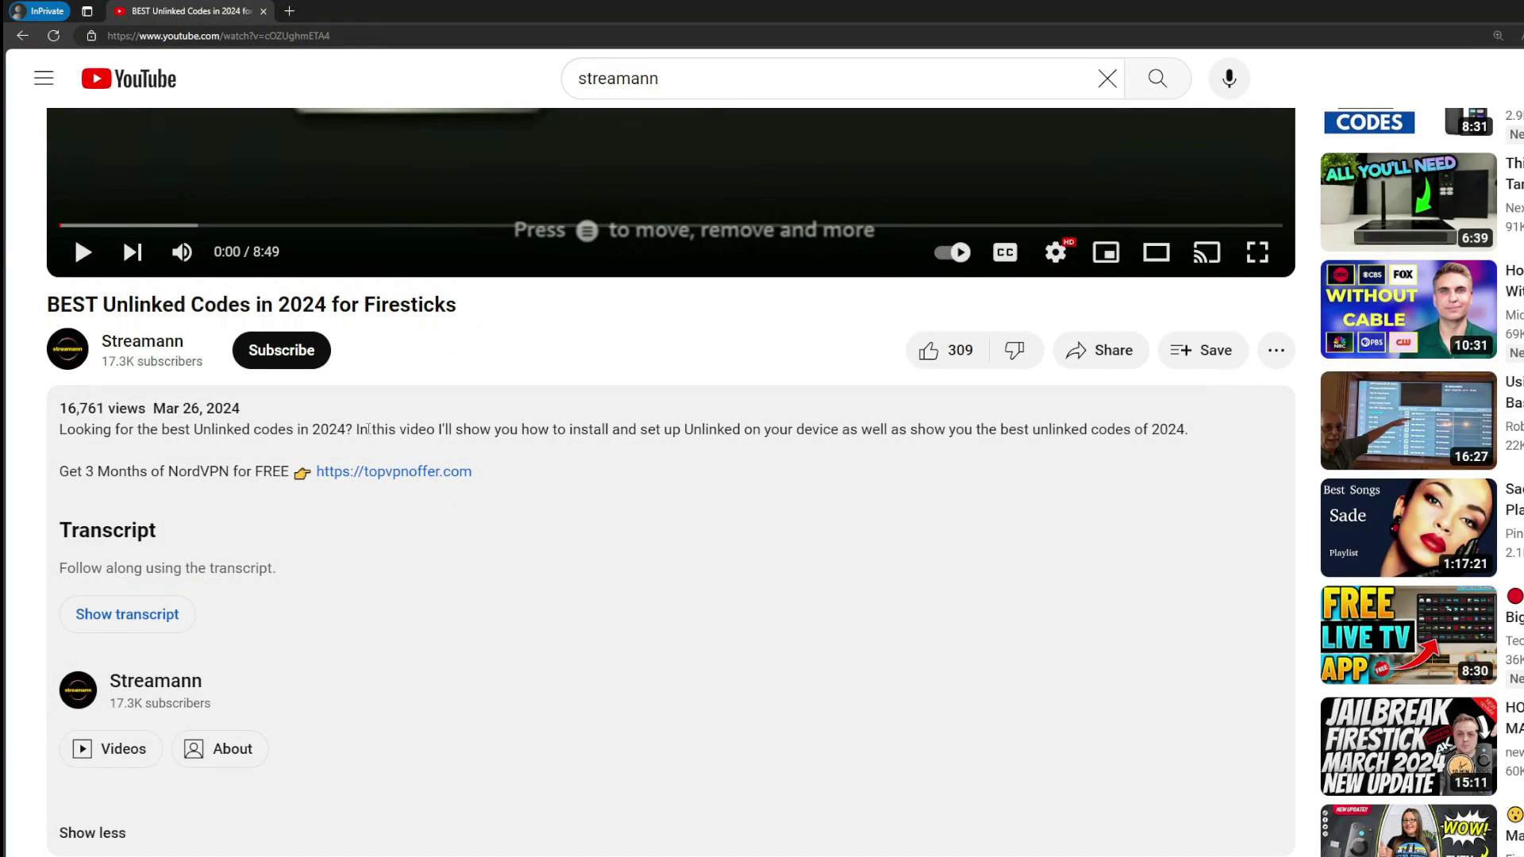
pyautogui.scroll(-3, 375, 502)
pyautogui.scroll(-2, 376, 503)
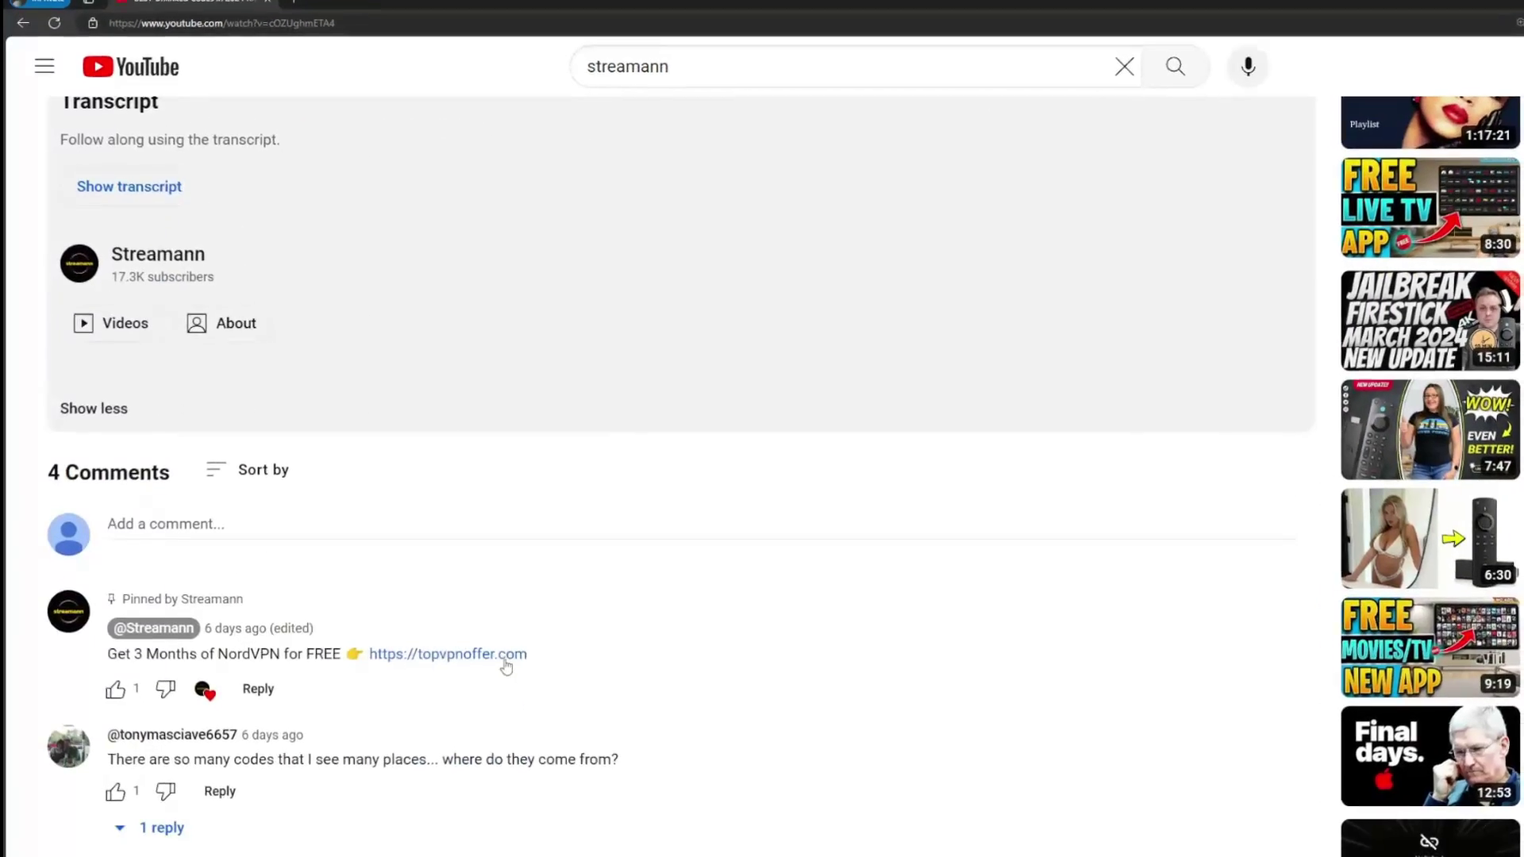
pyautogui.moveTo(521, 651); pyautogui.dragTo(370, 652)
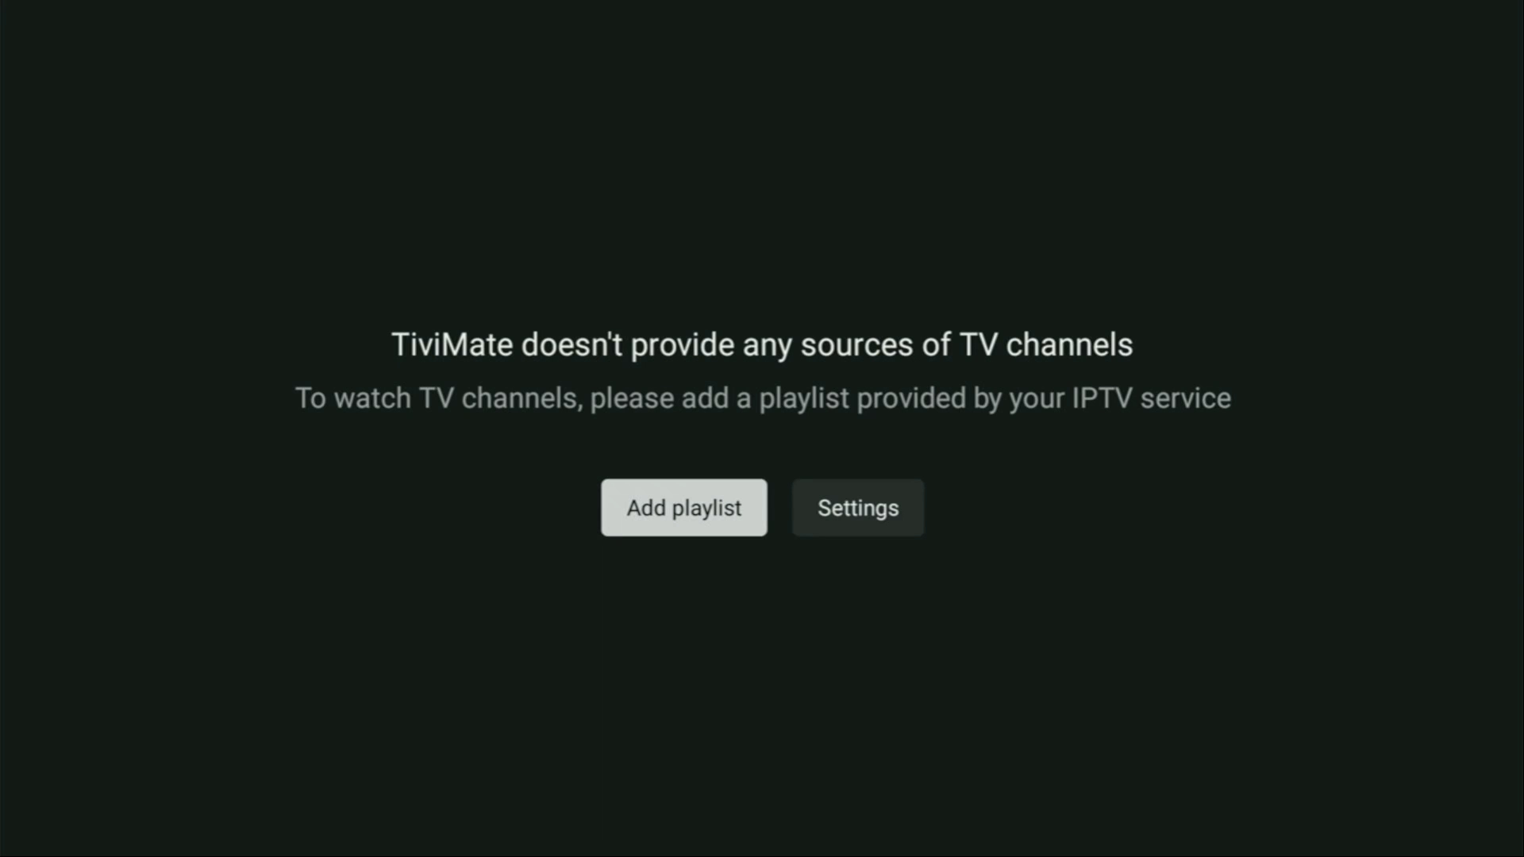
# Start a new TiviMate playlist, choose the M3U playlist type and begin entering its URL.
pyautogui.press('Return')
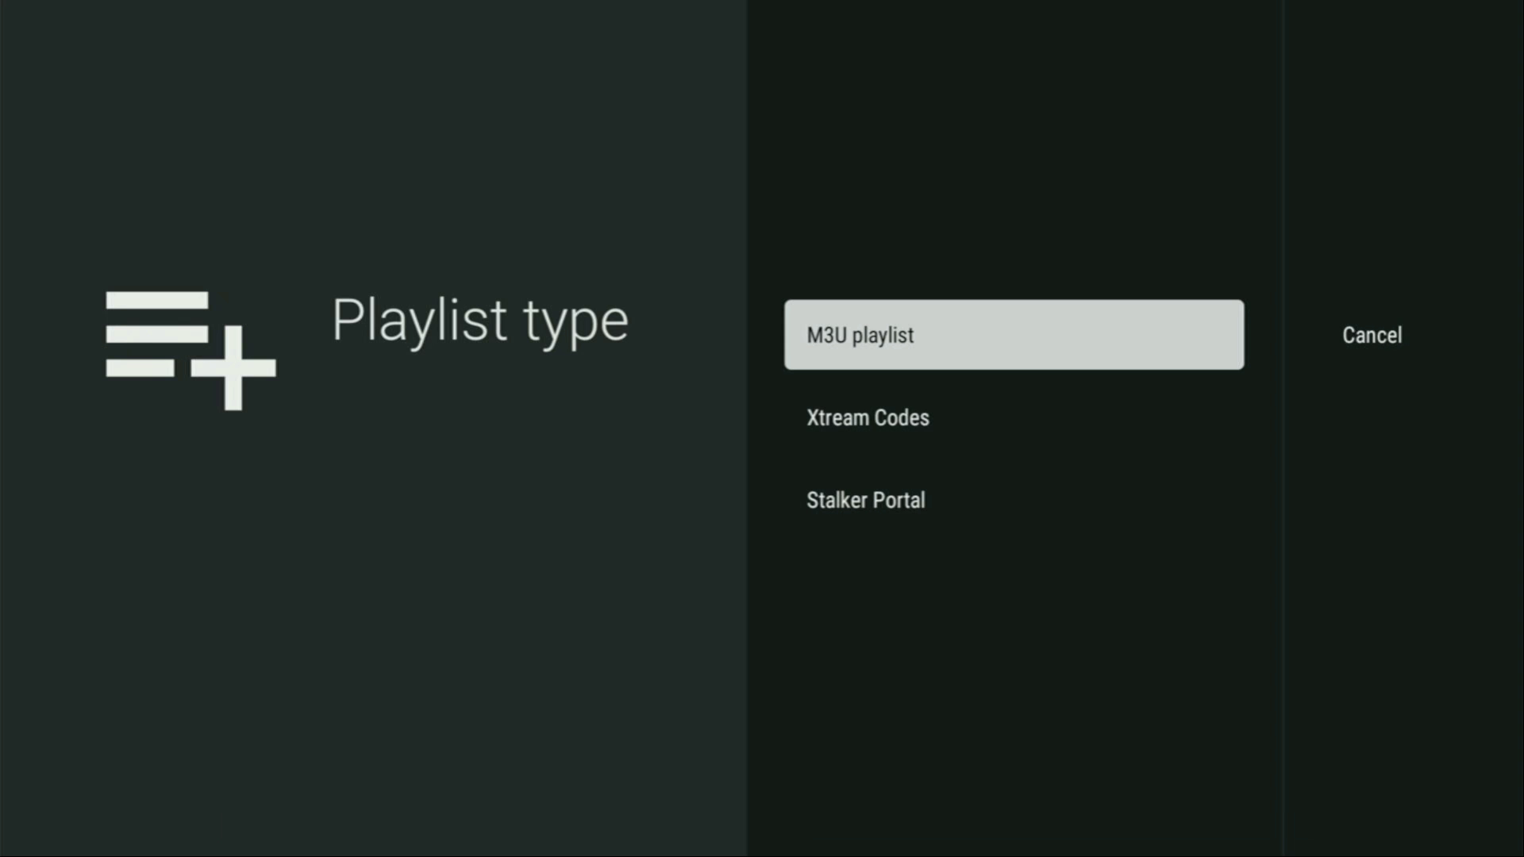
pyautogui.press('Return')
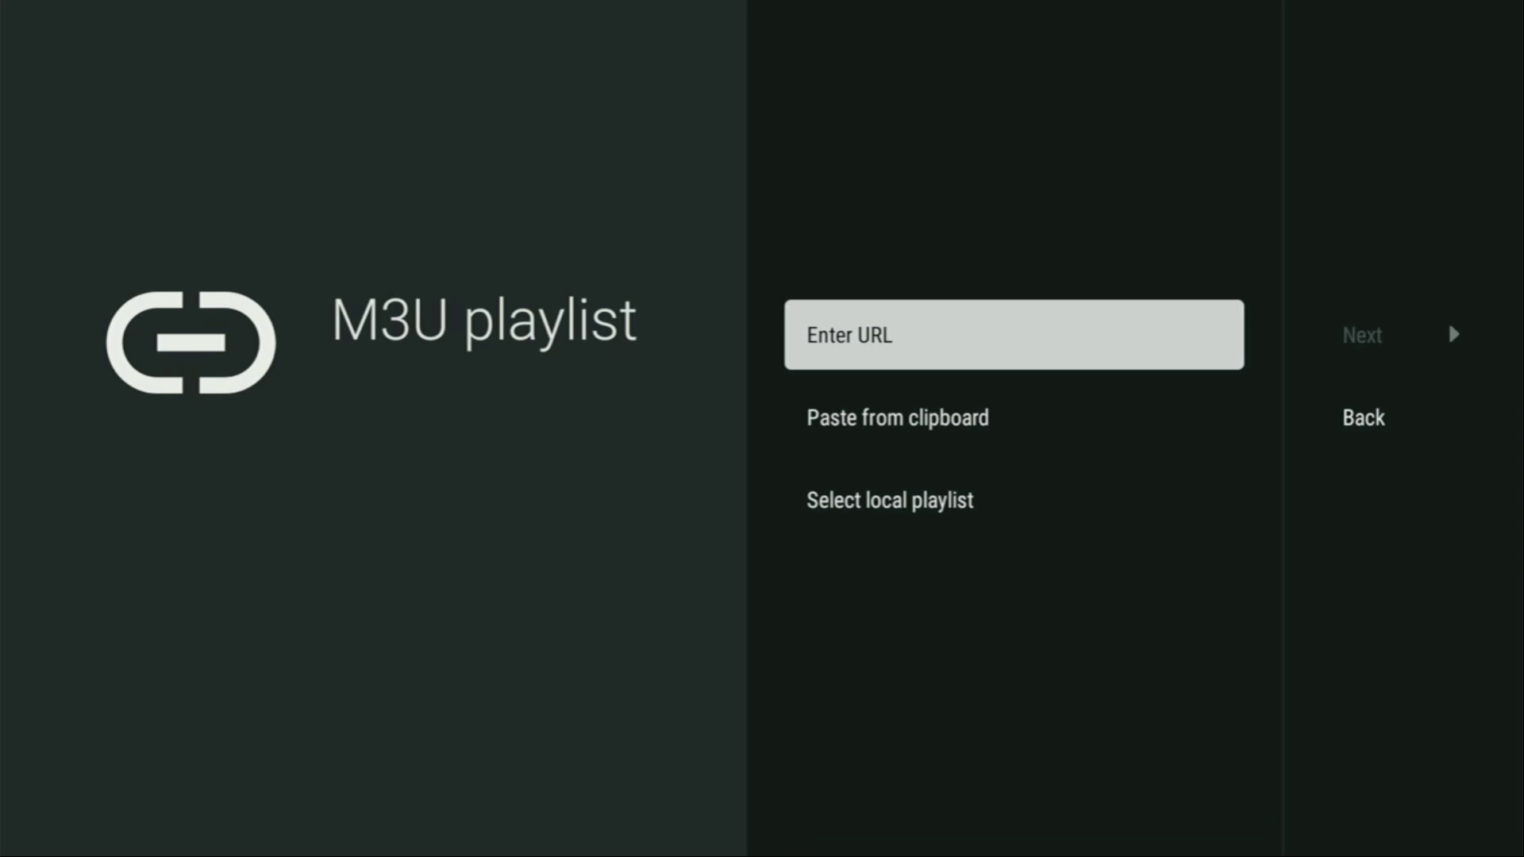
pyautogui.press('Return')
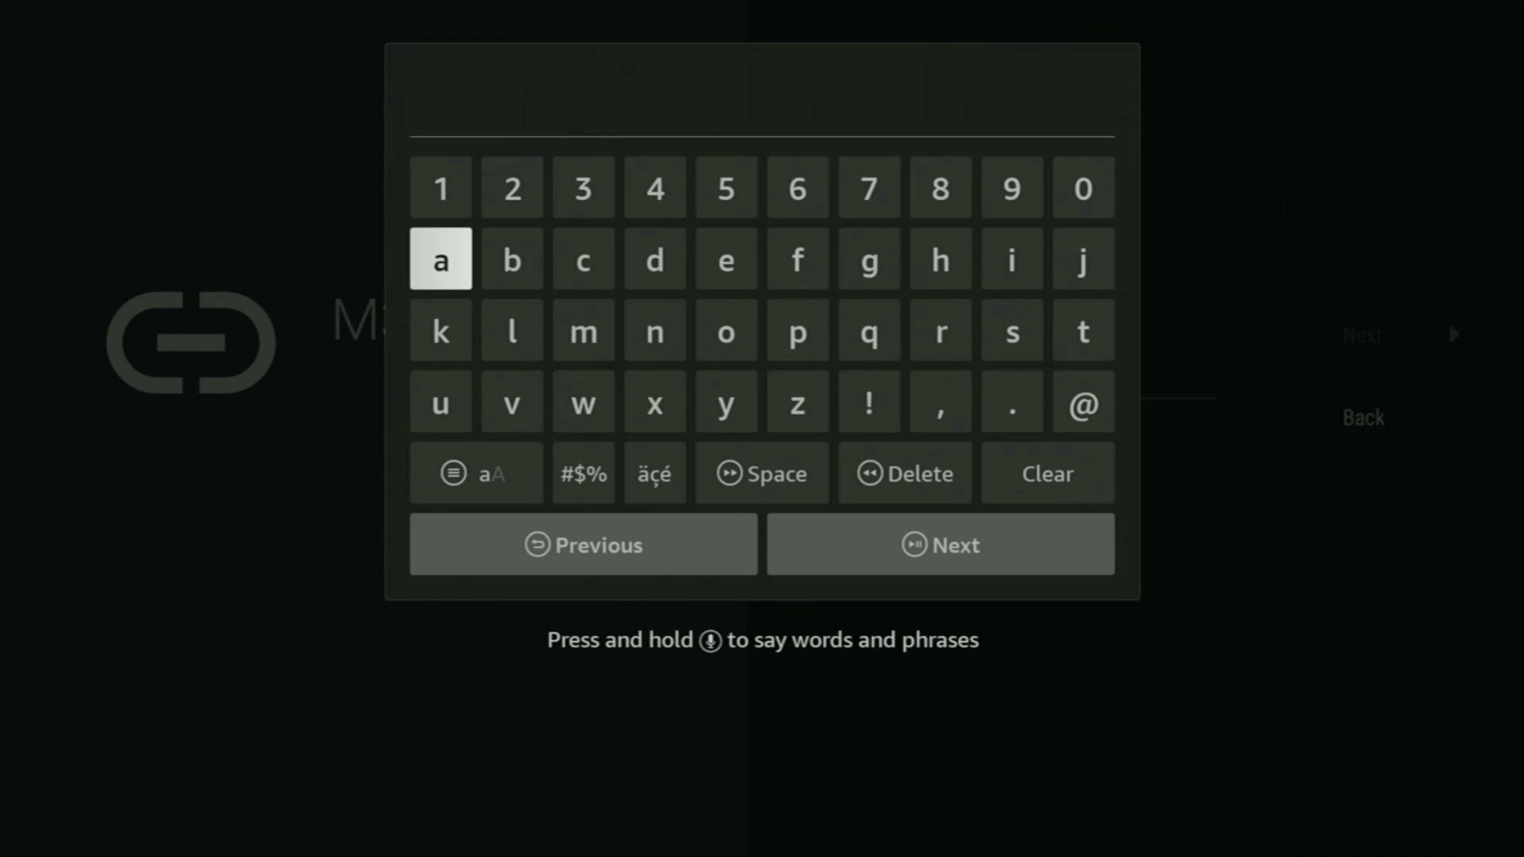
# Close the on-screen keyboard with Next, leaving the M3U URL field empty.
pyautogui.press('Down')
pyautogui.press('Down')
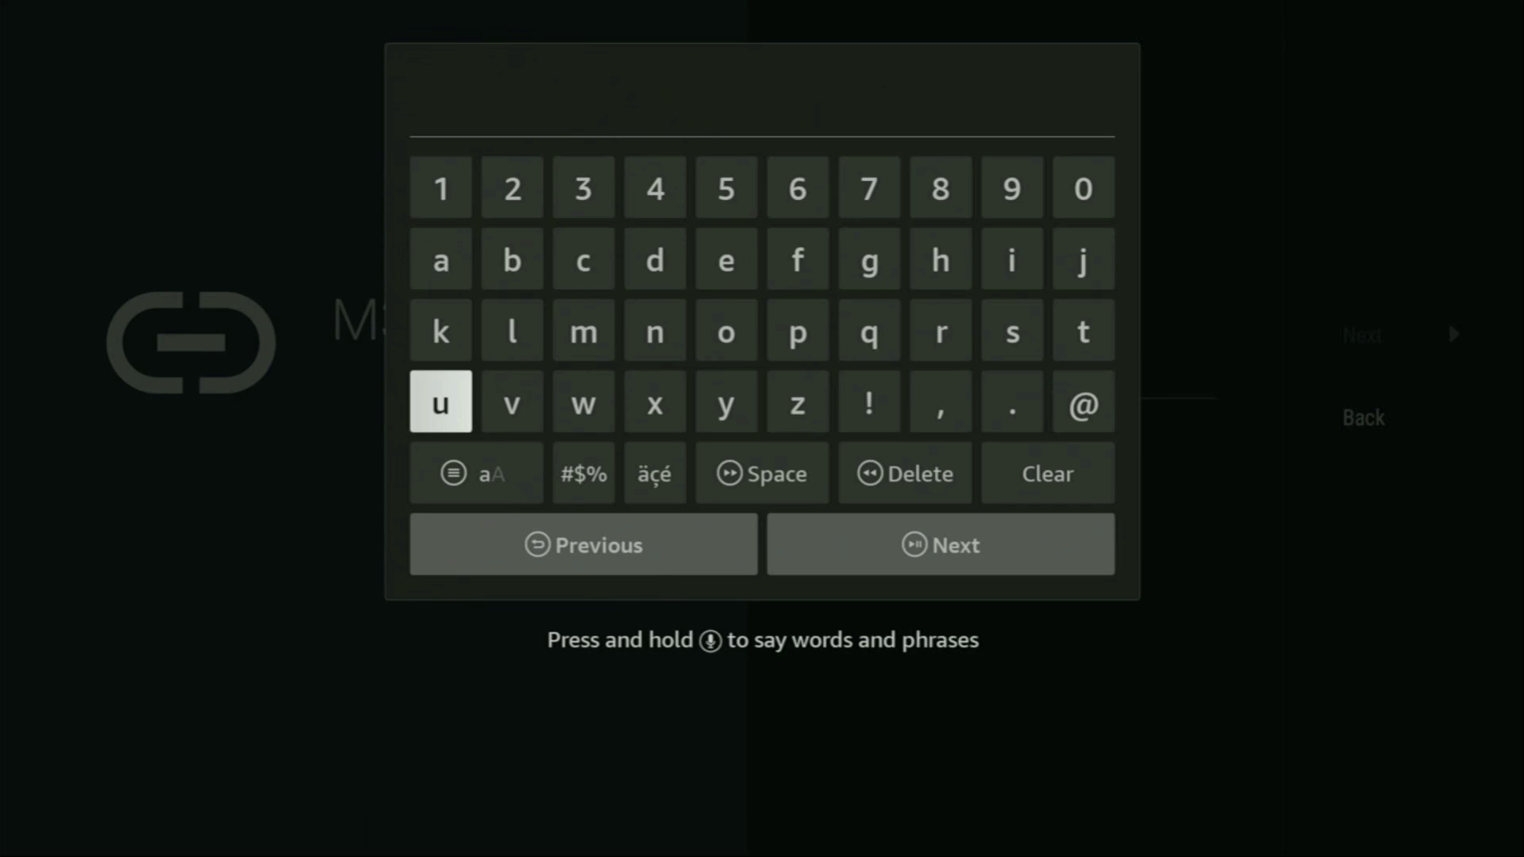
pyautogui.press('Down')
pyautogui.press('Right')
pyautogui.press('Right')
pyautogui.press('Down')
pyautogui.press('Right')
pyautogui.press('Return')
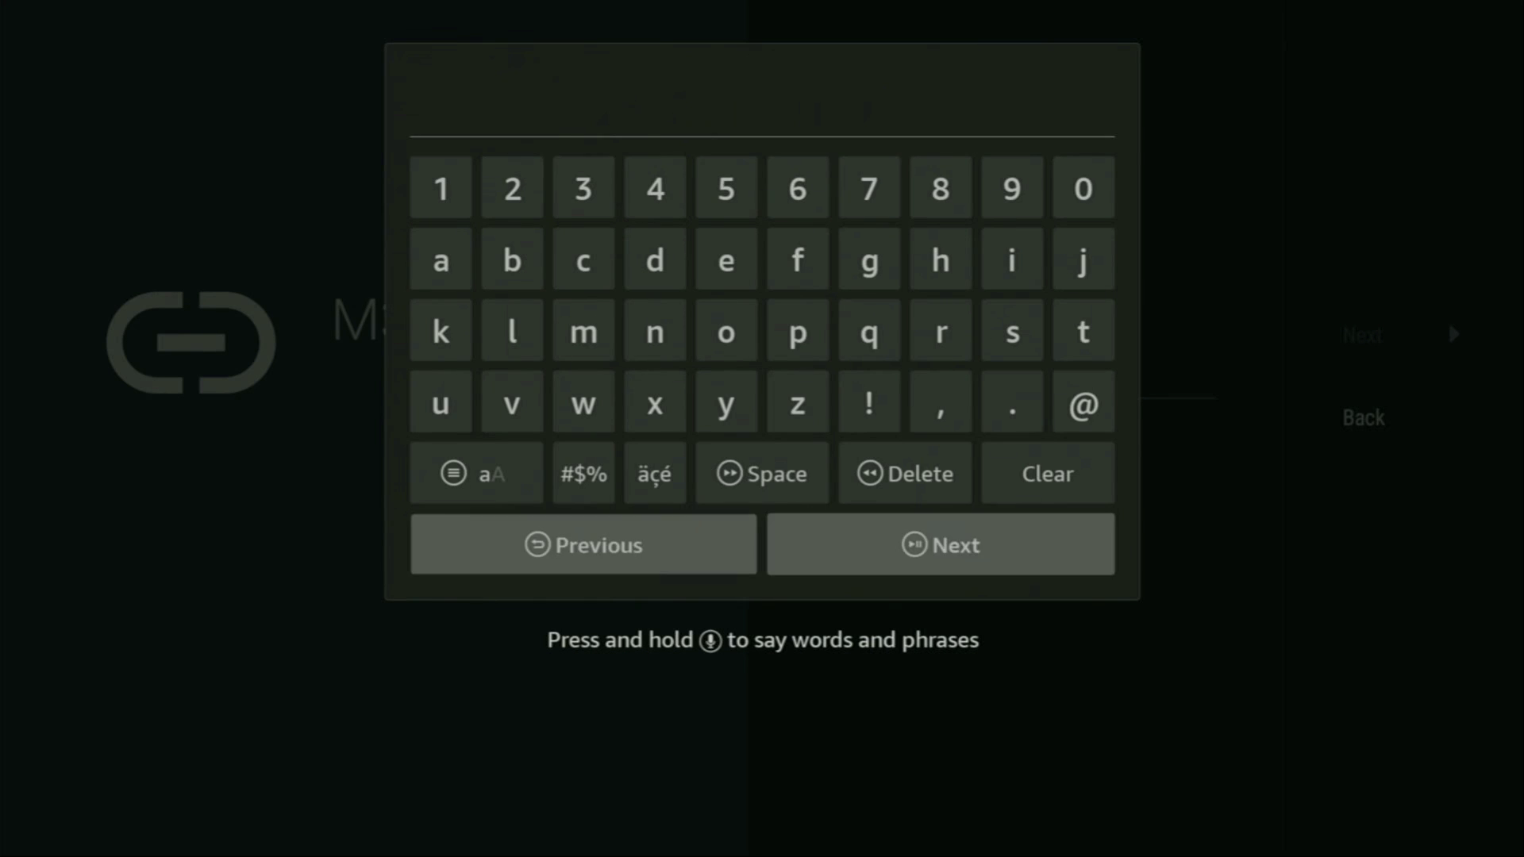
pyautogui.press('Right')
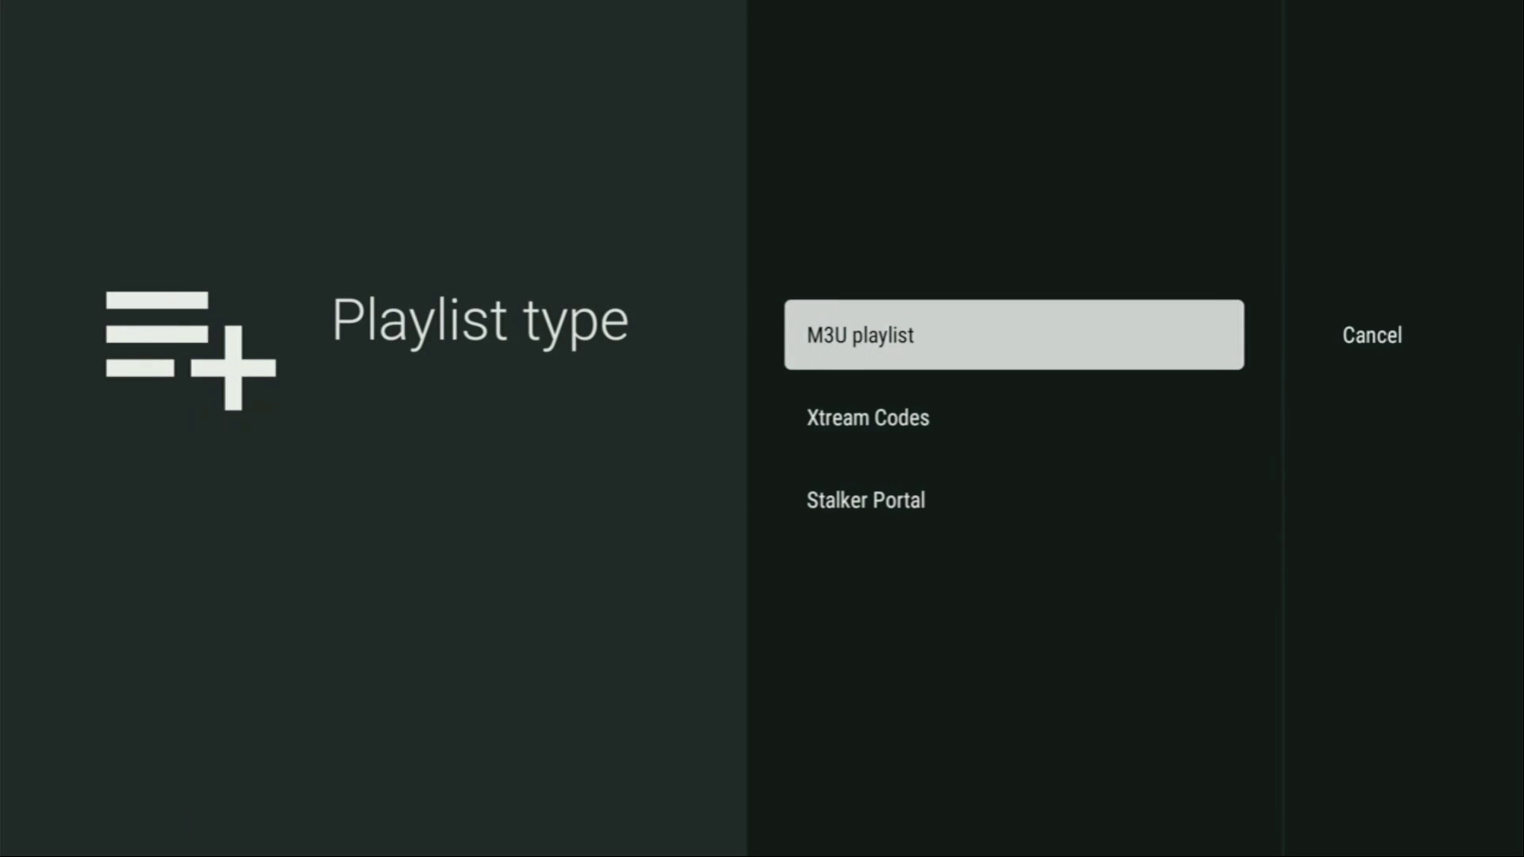
# Choose Xtream Codes as the playlist type and step down through its server, username and password fields.
pyautogui.press('Down')
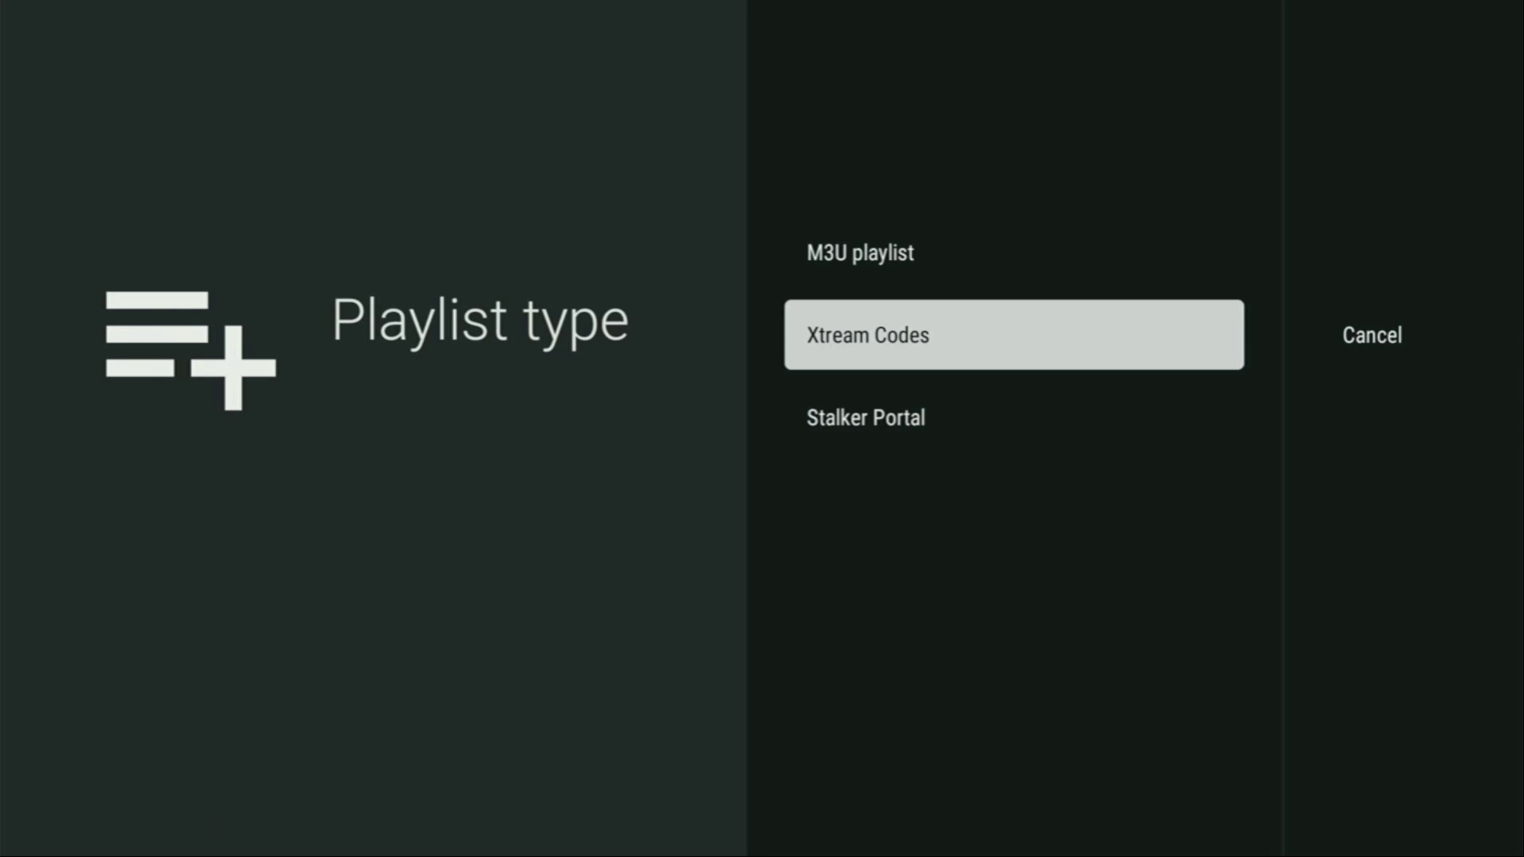
pyautogui.press('Return')
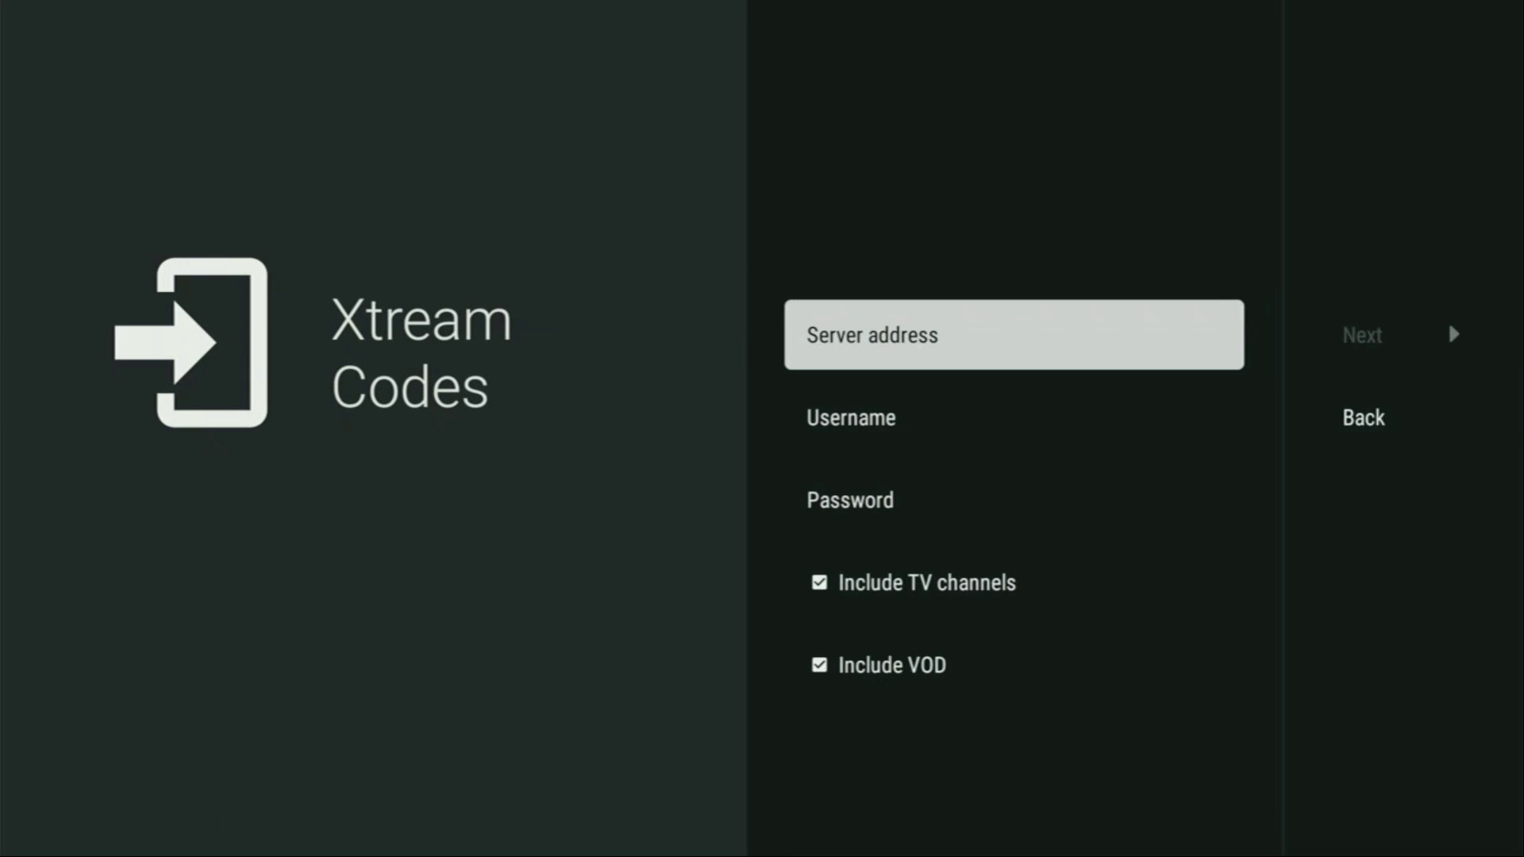
pyautogui.press('Down')
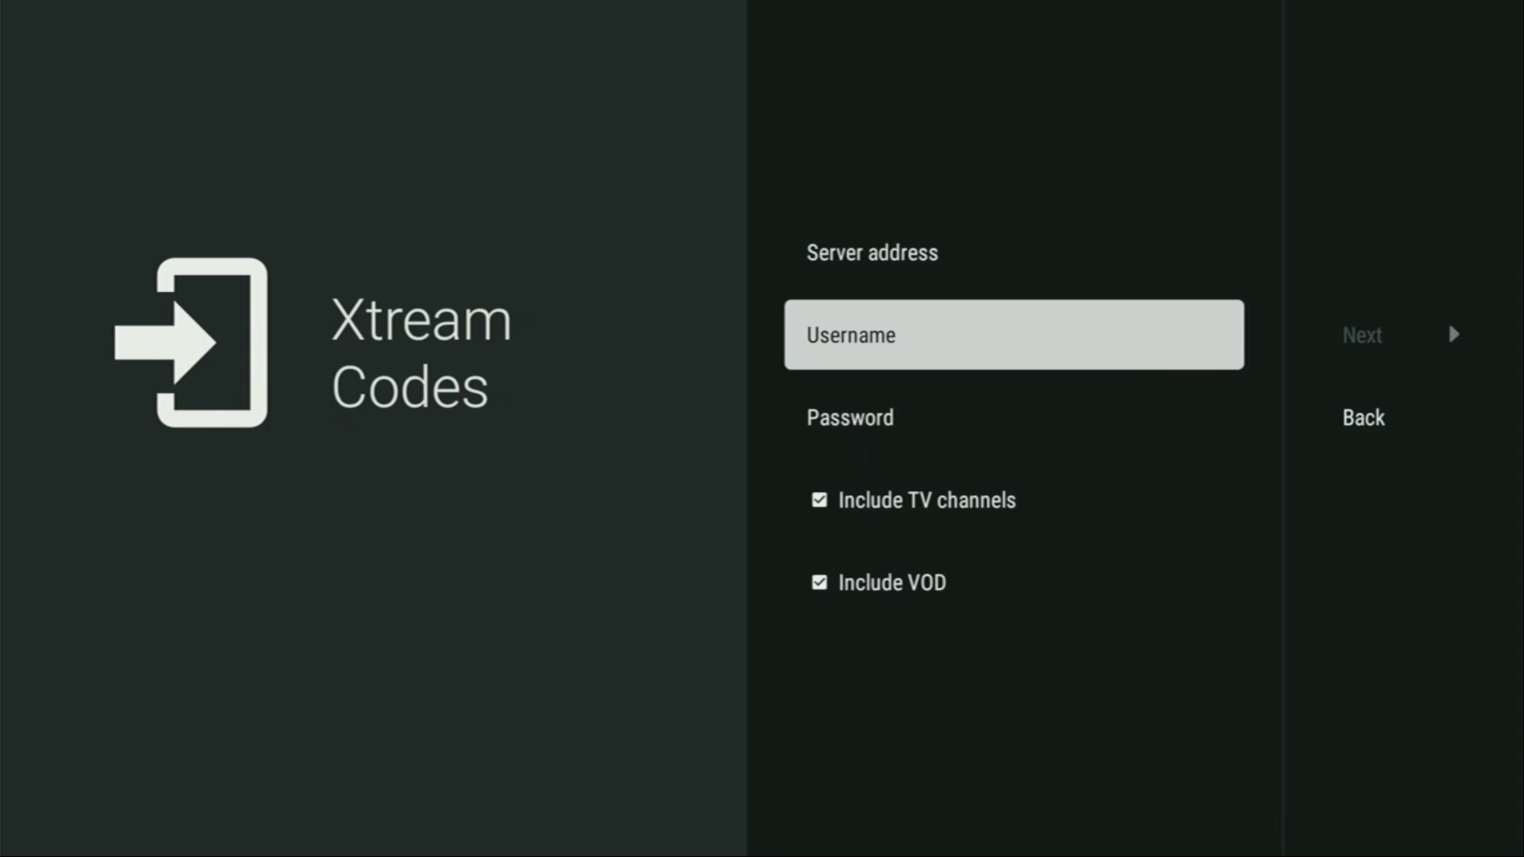